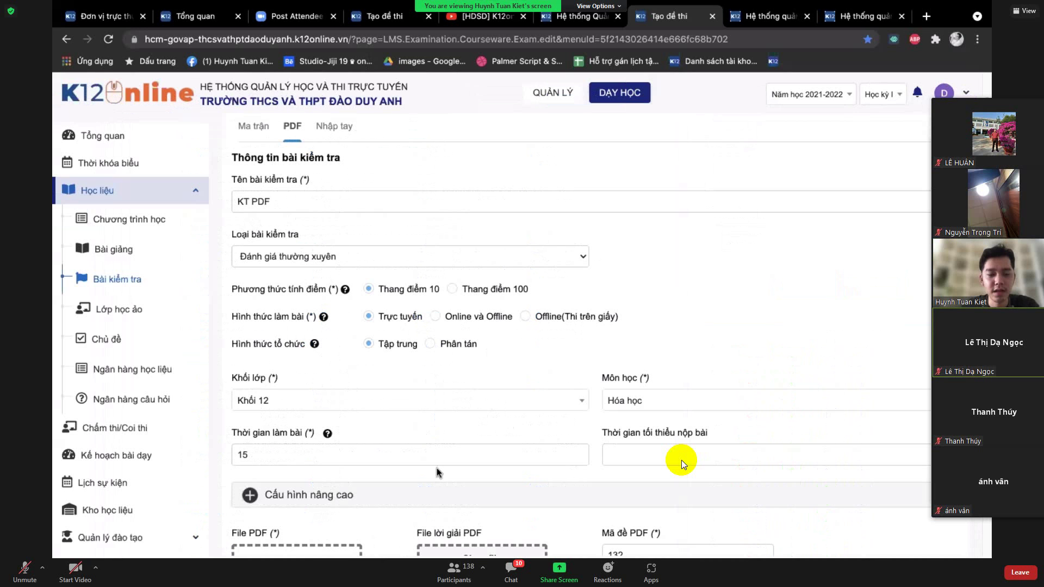
- Add a single-answer question (Câu hỏi lựa chọn 1 đáp án) to the test with the content "DEMo"
{"action": "scroll", "coordinate": [683, 465], "scroll_direction": "down", "scroll_amount": 9}
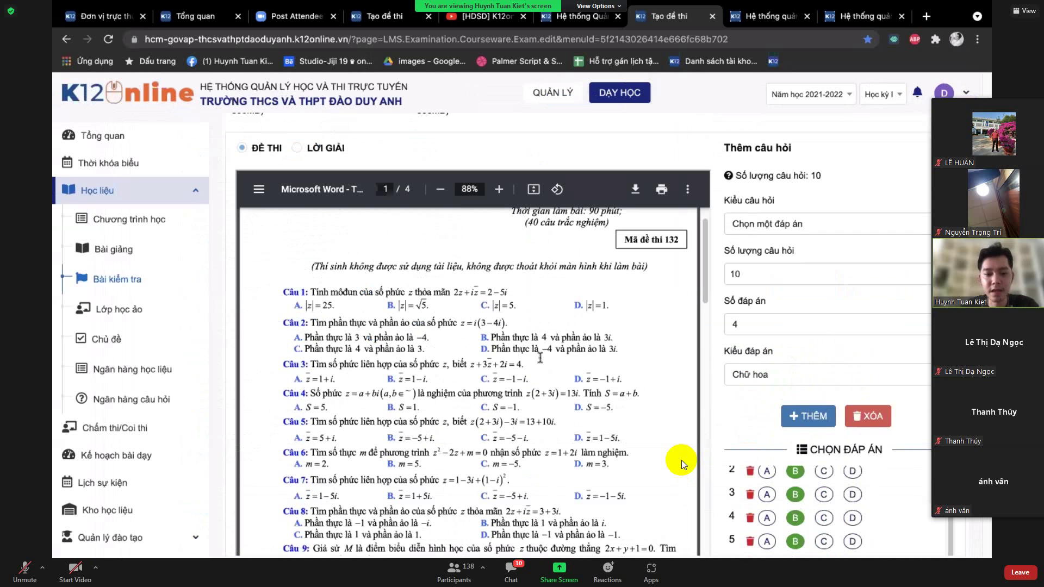
{"action": "scroll", "coordinate": [684, 465], "scroll_direction": "up", "scroll_amount": 2}
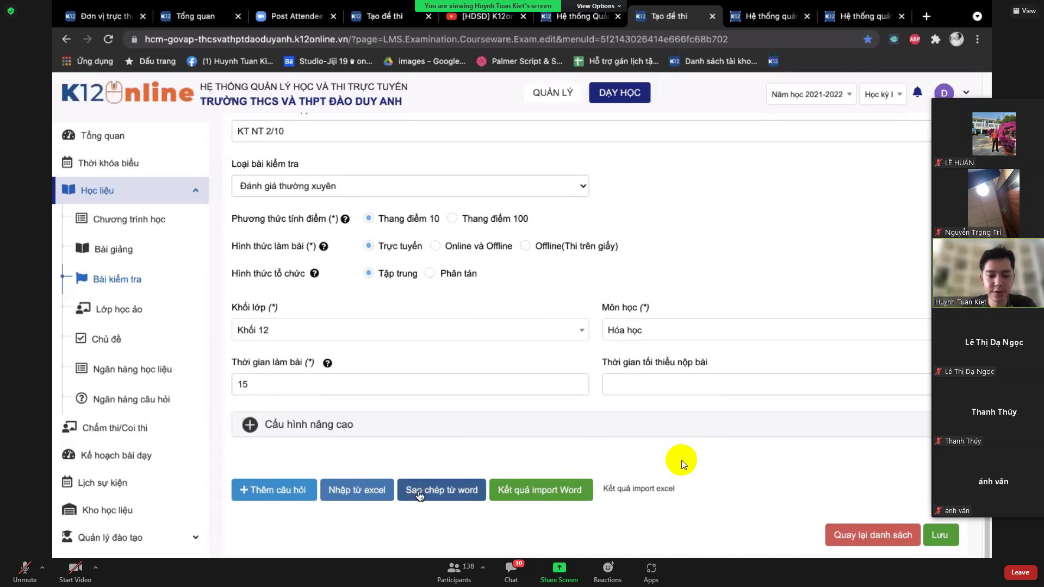
{"action": "left_click", "coordinate": [291, 493]}
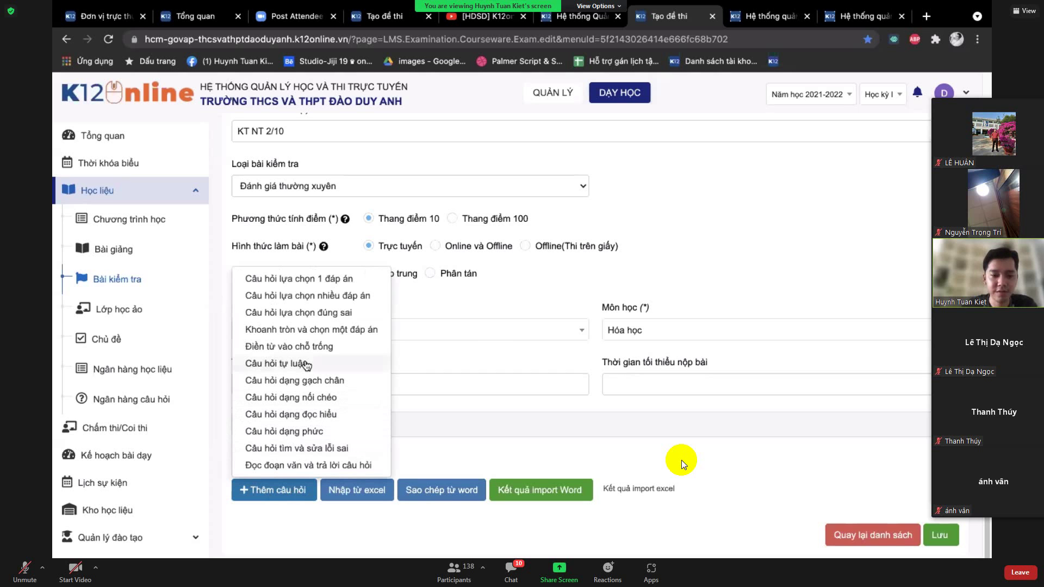
{"action": "left_click", "coordinate": [329, 280]}
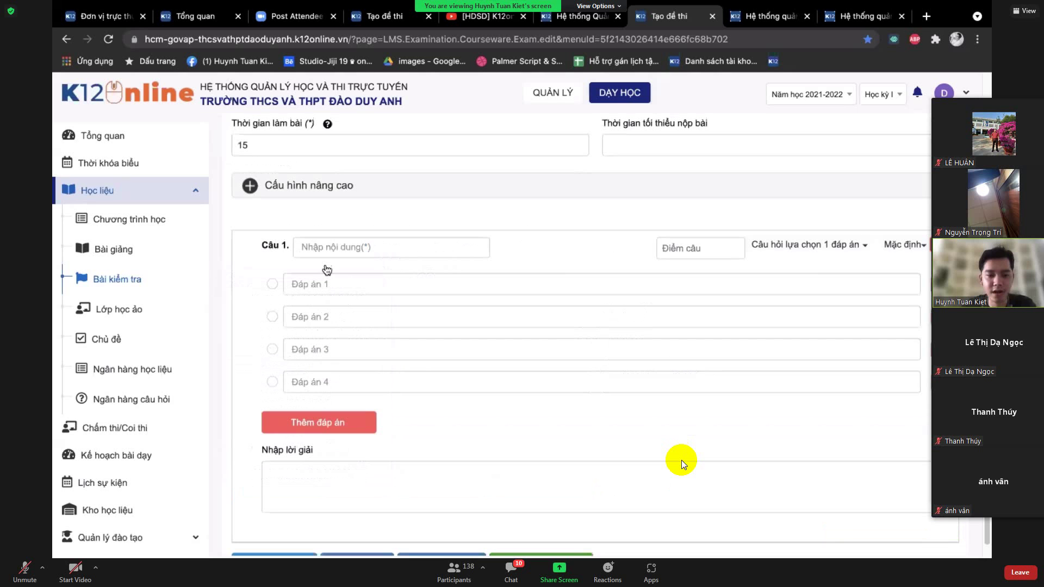
{"action": "left_click", "coordinate": [326, 247]}
{"action": "type", "text": "DEMo"}
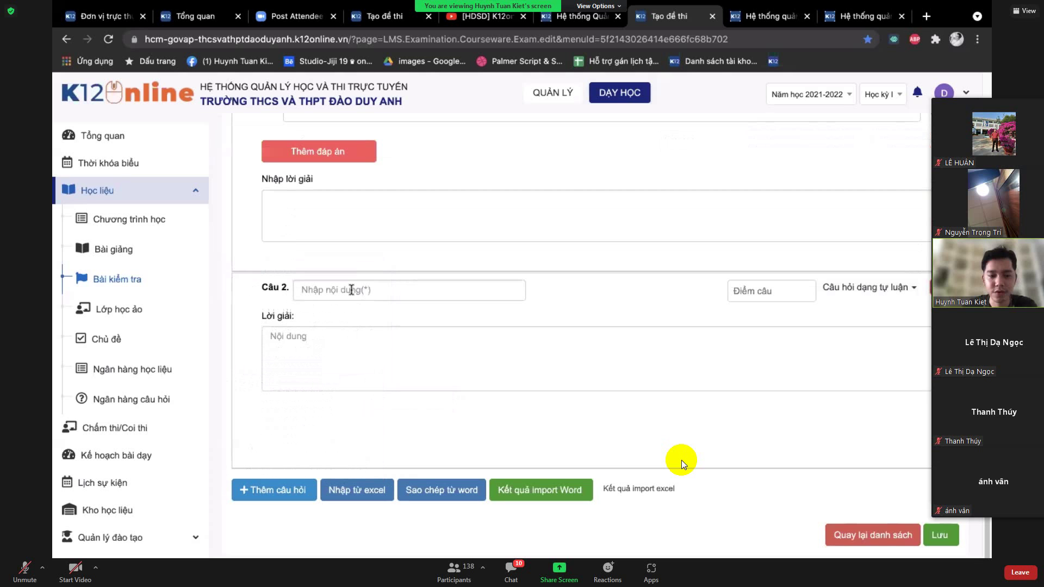
- Enter "Câu hỏi tự luận?" as the content of essay question 2
{"action": "left_click", "coordinate": [387, 290]}
{"action": "type", "text": "Câu hỏi tự luận"}
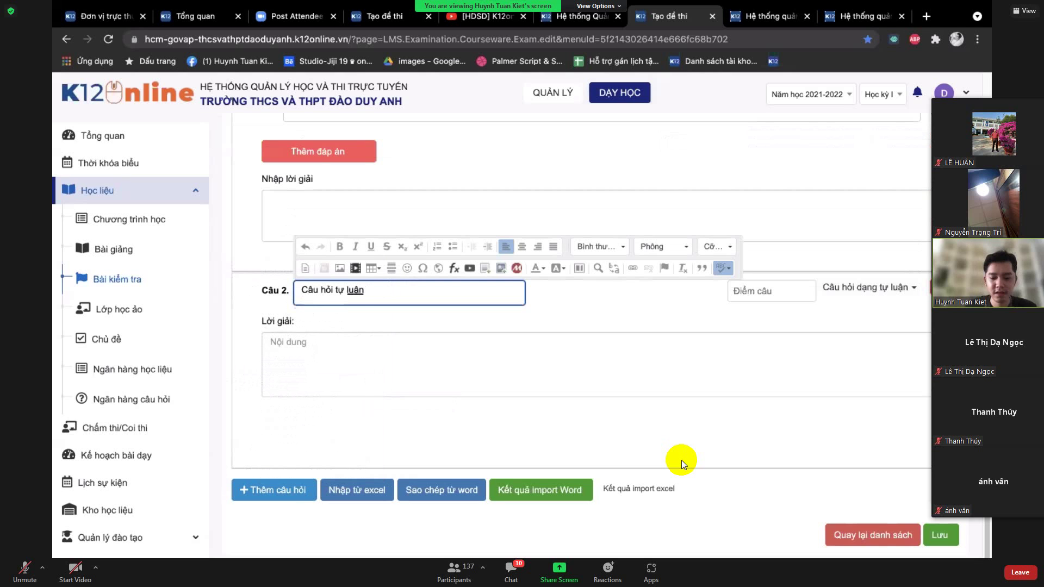
{"action": "type", "text": "?"}
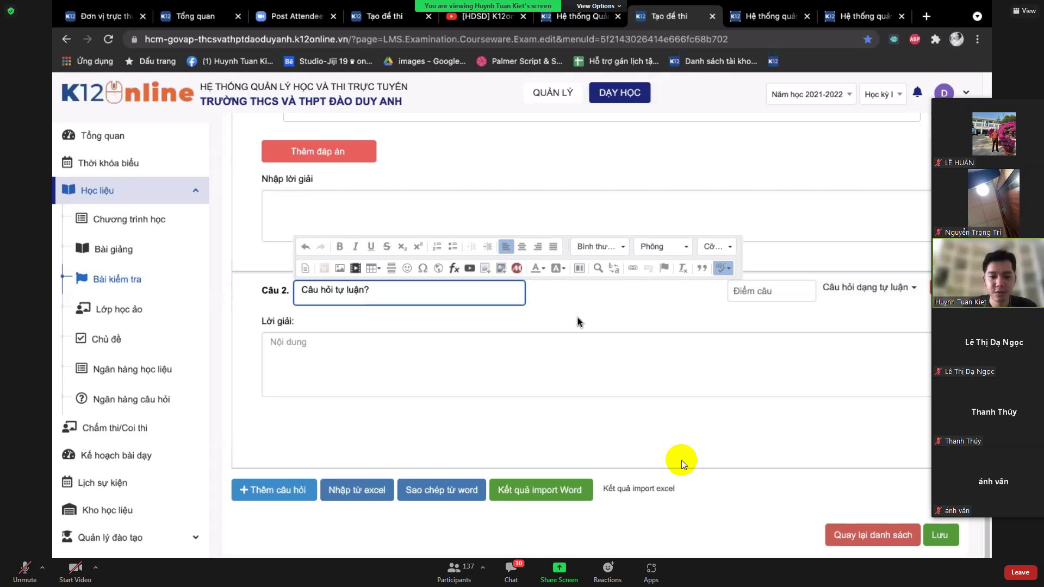
{"action": "left_click", "coordinate": [579, 322]}
{"action": "left_click_drag", "start_coordinate": [267, 321], "coordinate": [295, 320]}
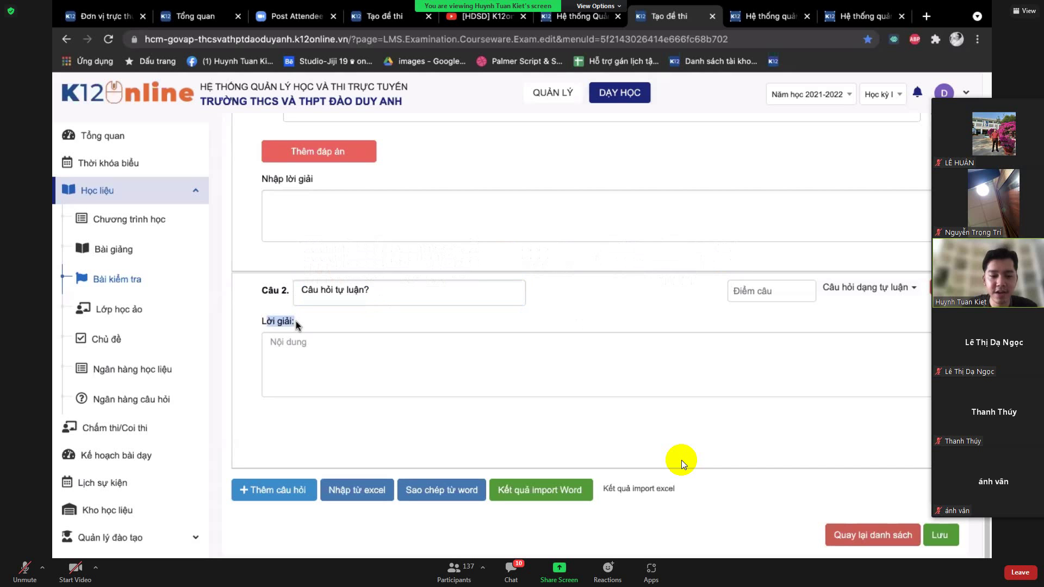
{"action": "left_click", "coordinate": [340, 332]}
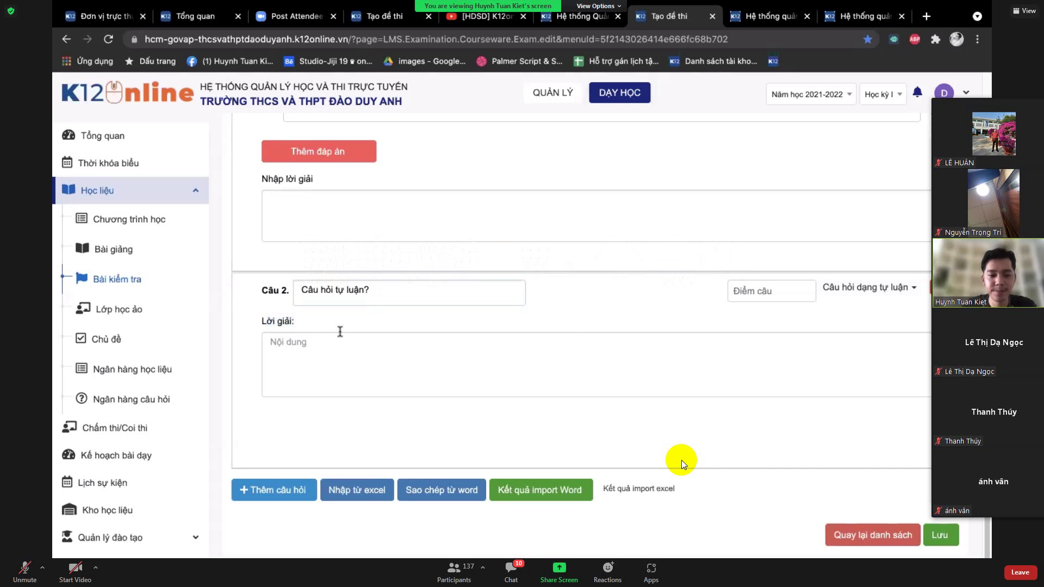
{"action": "left_click", "coordinate": [275, 493]}
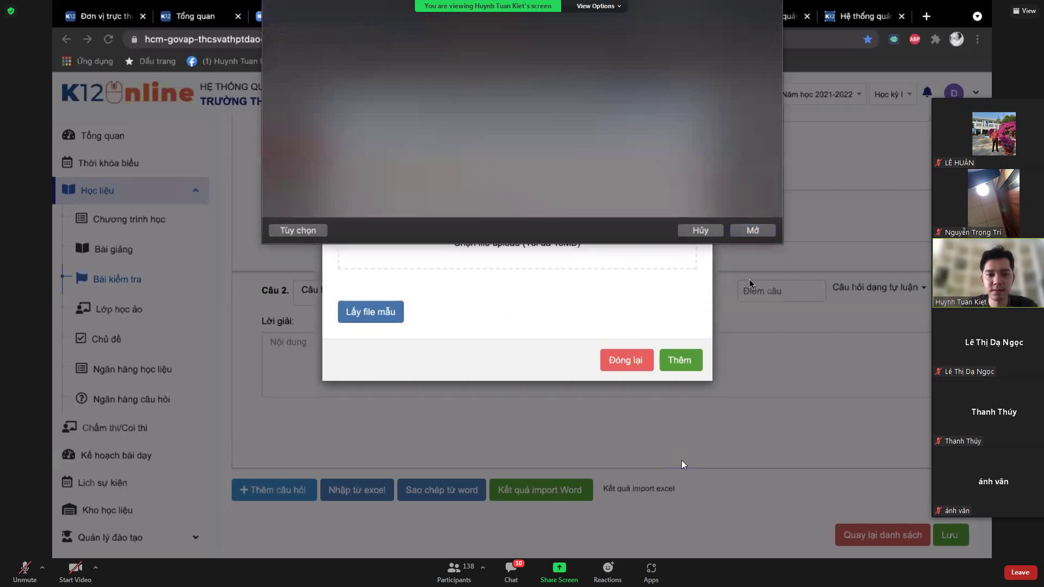
{"action": "left_click", "coordinate": [684, 465]}
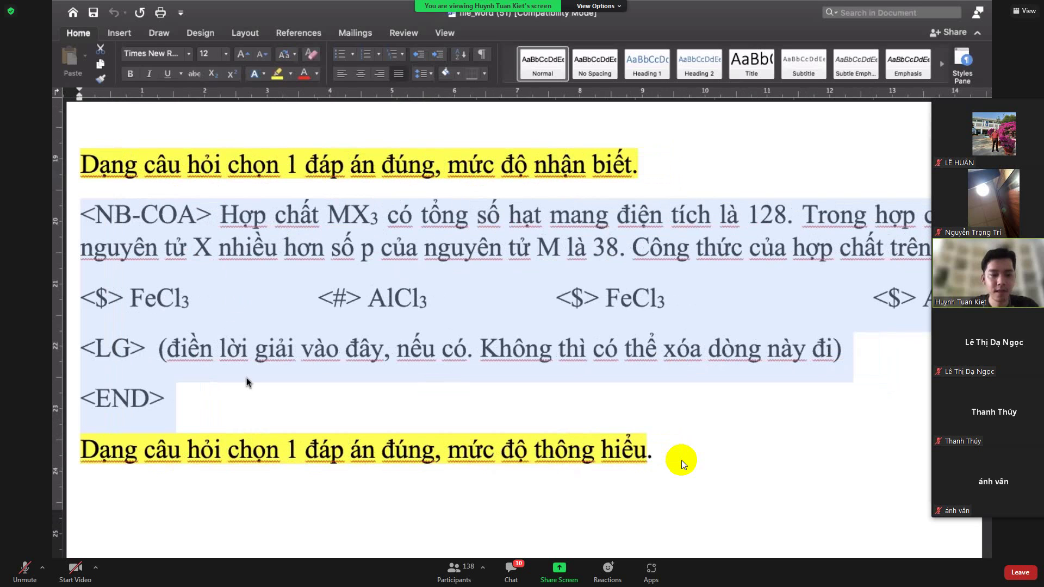
- In the Word template, examine the recognition-level sample question's text, its <NB-COA> tag and the answer-choice line
{"action": "left_click_drag", "start_coordinate": [221, 215], "coordinate": [812, 245]}
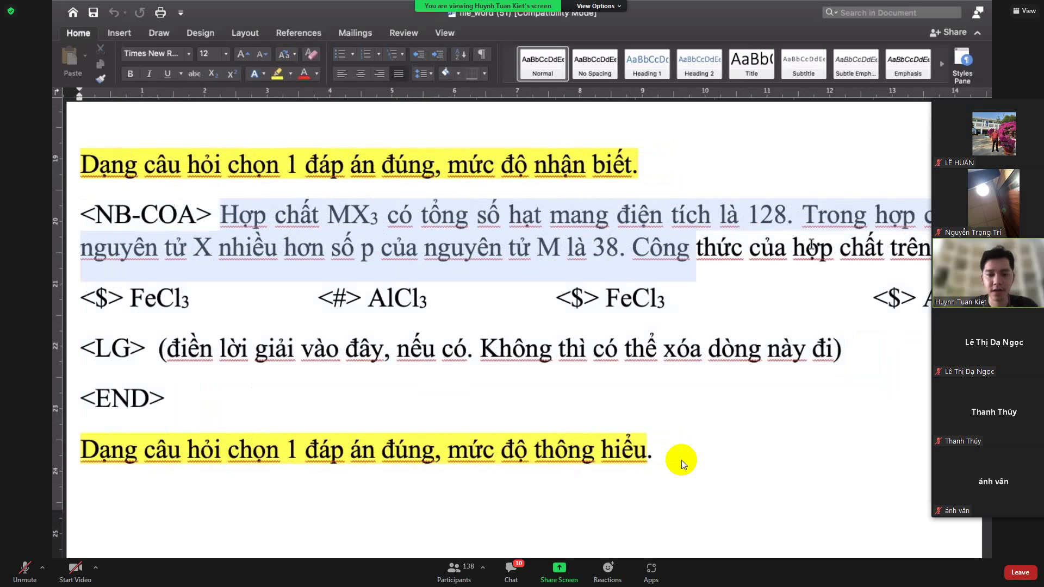
{"action": "left_click_drag", "start_coordinate": [811, 245], "coordinate": [929, 255]}
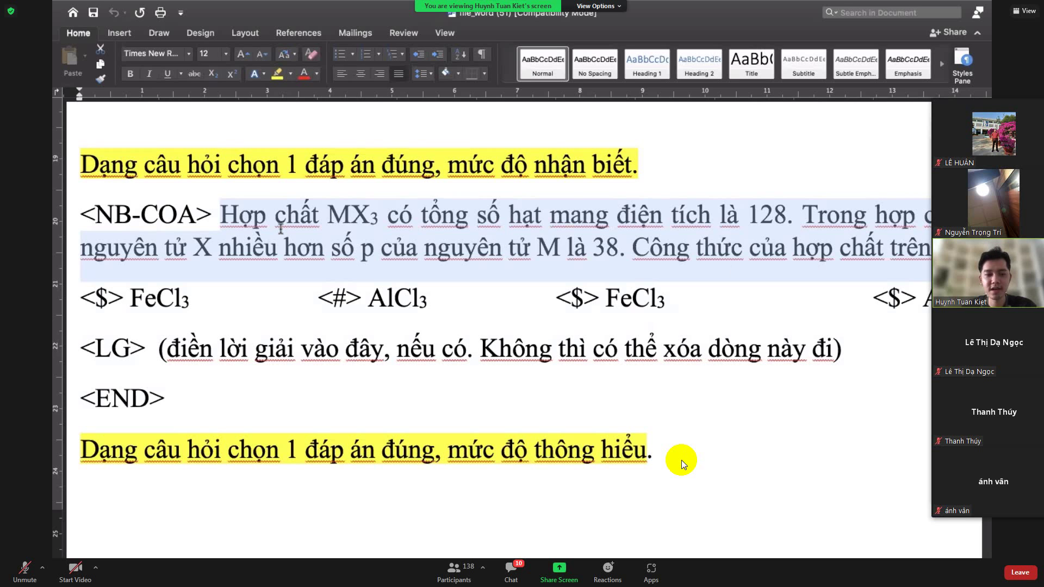
{"action": "left_click_drag", "start_coordinate": [220, 215], "coordinate": [80, 215]}
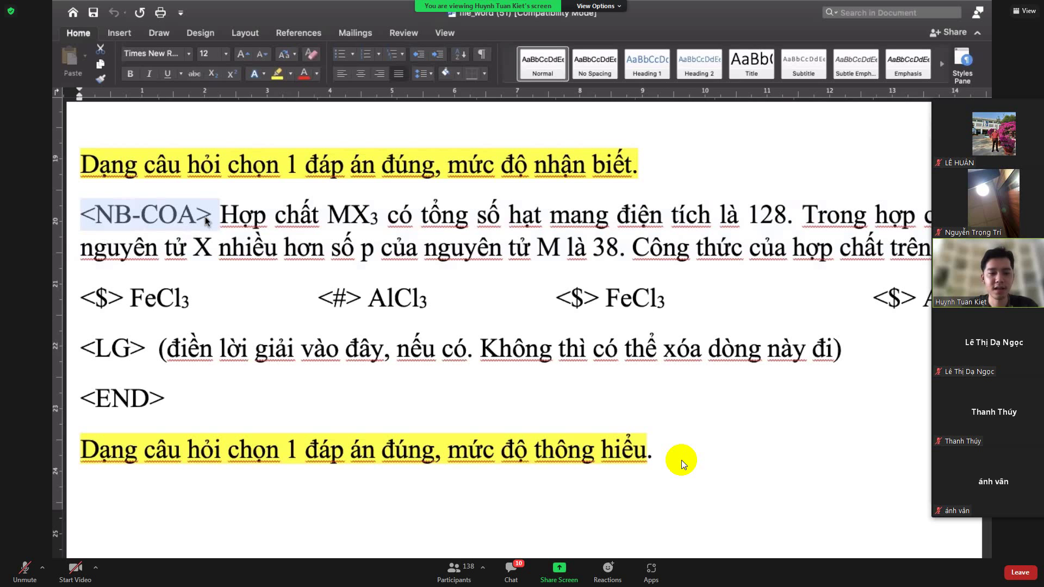
{"action": "triple_click", "coordinate": [398, 276]}
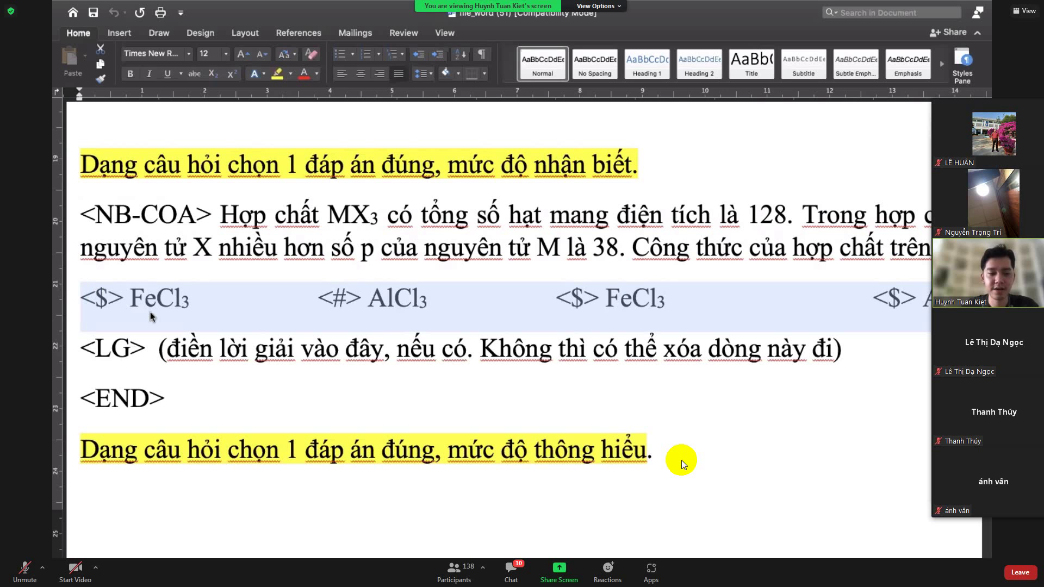
{"action": "scroll", "coordinate": [101, 334], "scroll_direction": "down", "scroll_amount": 1}
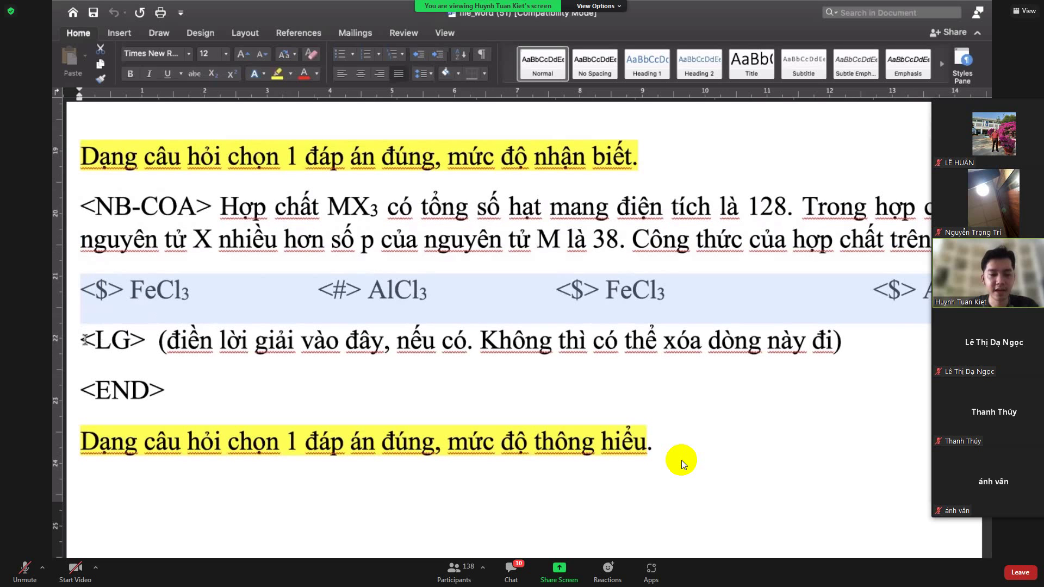
- Delete the optional <LG> solution line from the <NB-COA> sample question
{"action": "left_click_drag", "start_coordinate": [86, 340], "coordinate": [159, 341]}
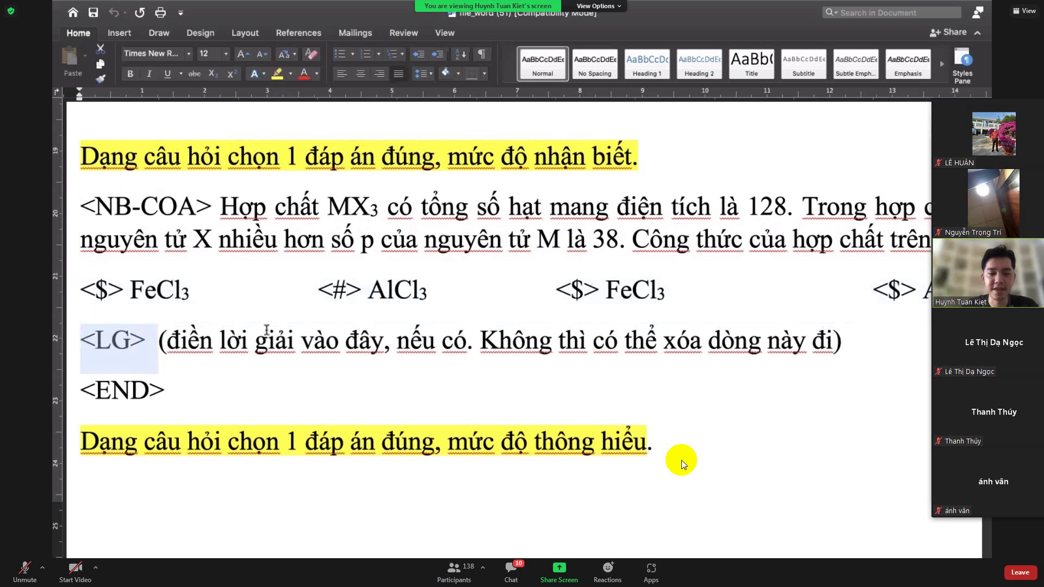
{"action": "triple_click", "coordinate": [241, 332]}
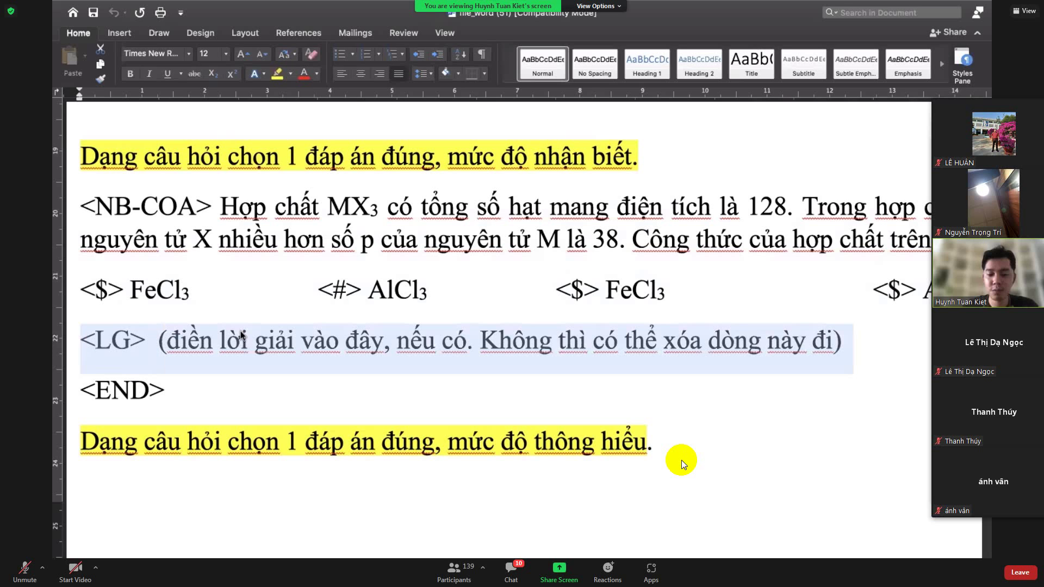
{"action": "key", "text": "BackSpace"}
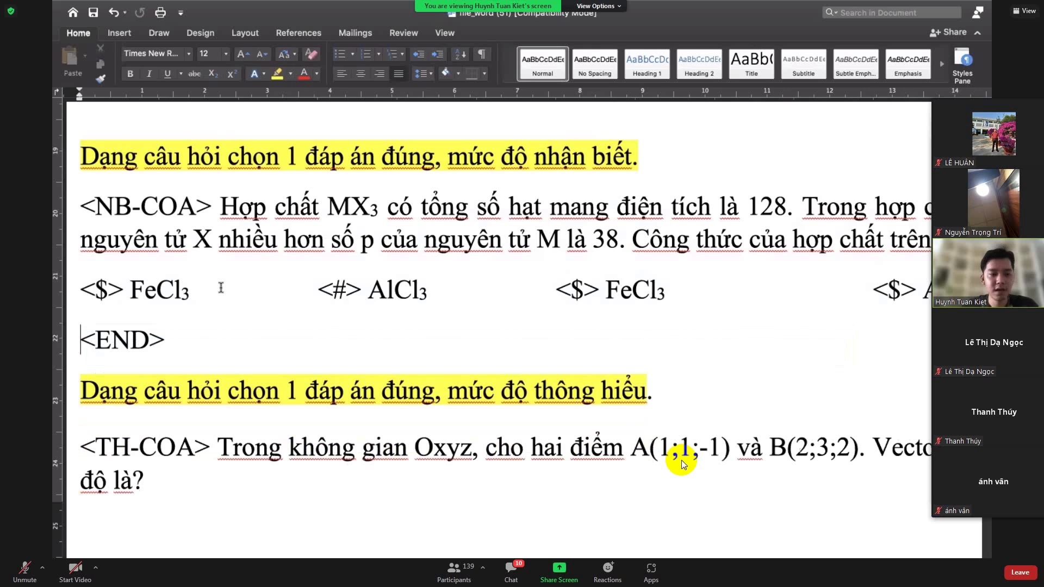
{"action": "left_click", "coordinate": [221, 288]}
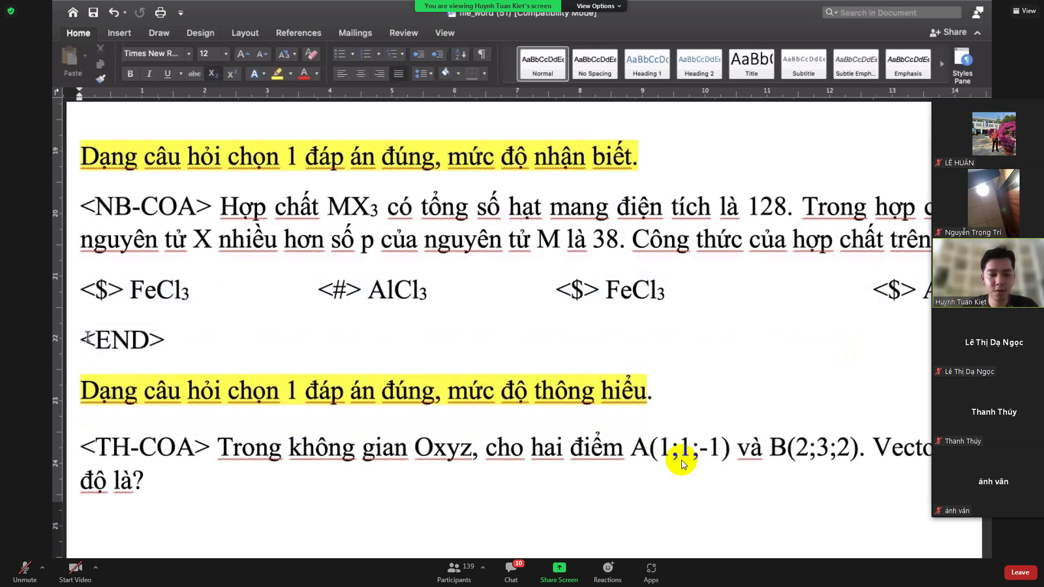
- Examine the sample question's <END> tag and the difficulty-level codes listed under the Quy tắc heading
{"action": "left_click_drag", "start_coordinate": [87, 338], "coordinate": [145, 341]}
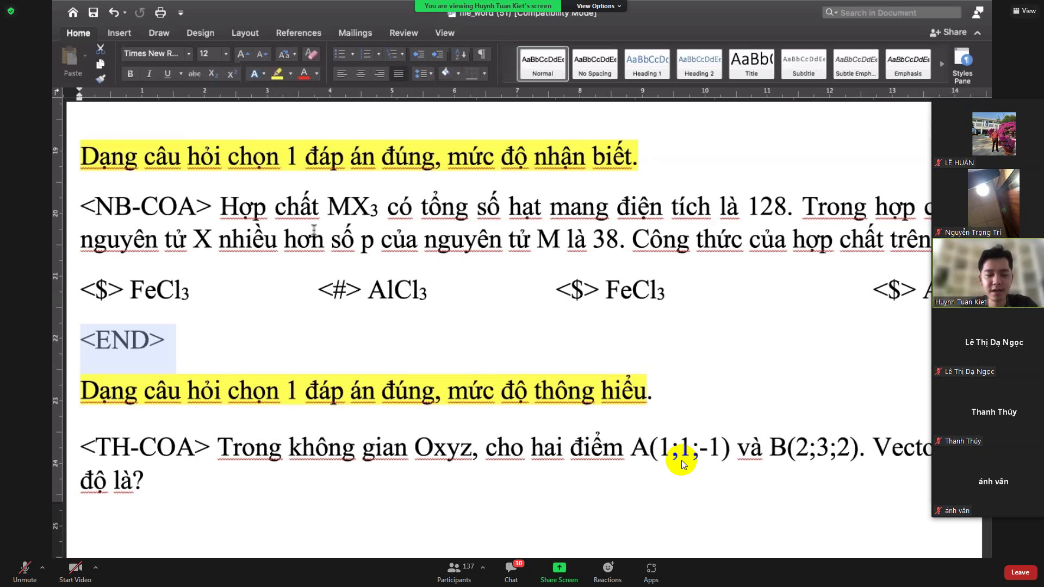
{"action": "scroll", "coordinate": [684, 465], "scroll_direction": "up", "scroll_amount": 1}
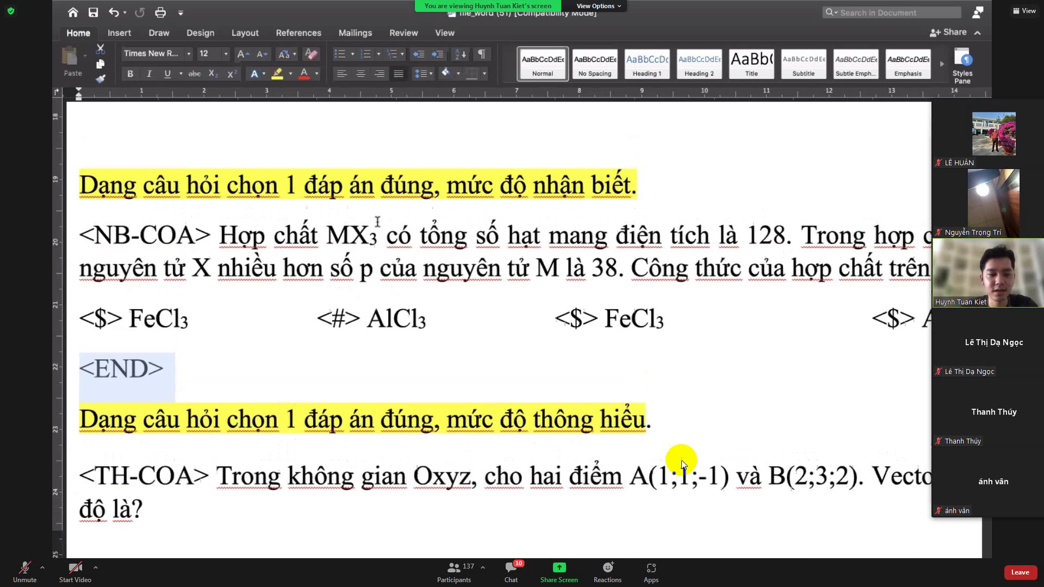
{"action": "scroll", "coordinate": [683, 464], "scroll_direction": "up", "scroll_amount": 2}
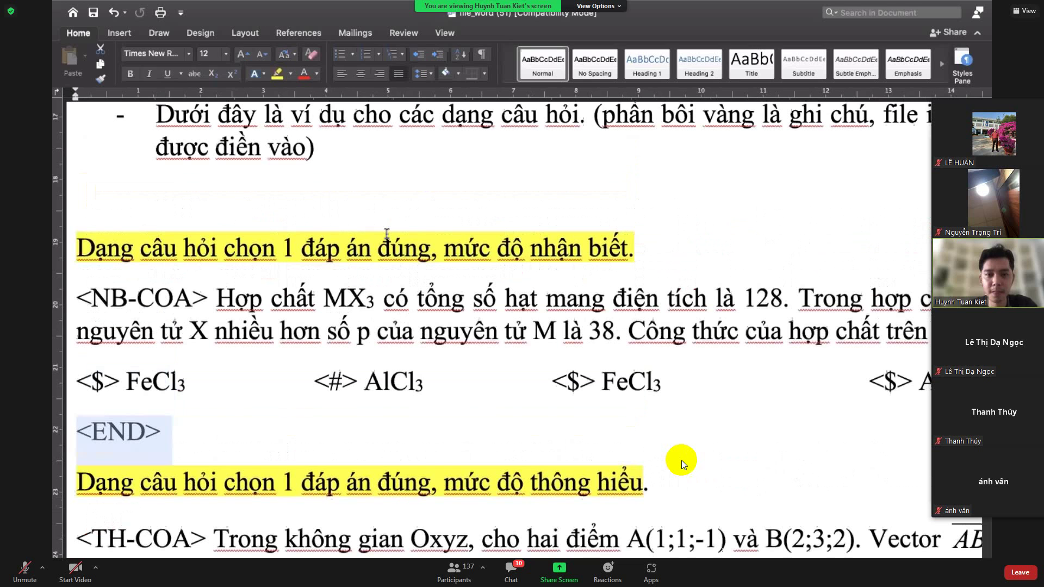
{"action": "scroll", "coordinate": [683, 465], "scroll_direction": "up", "scroll_amount": 10}
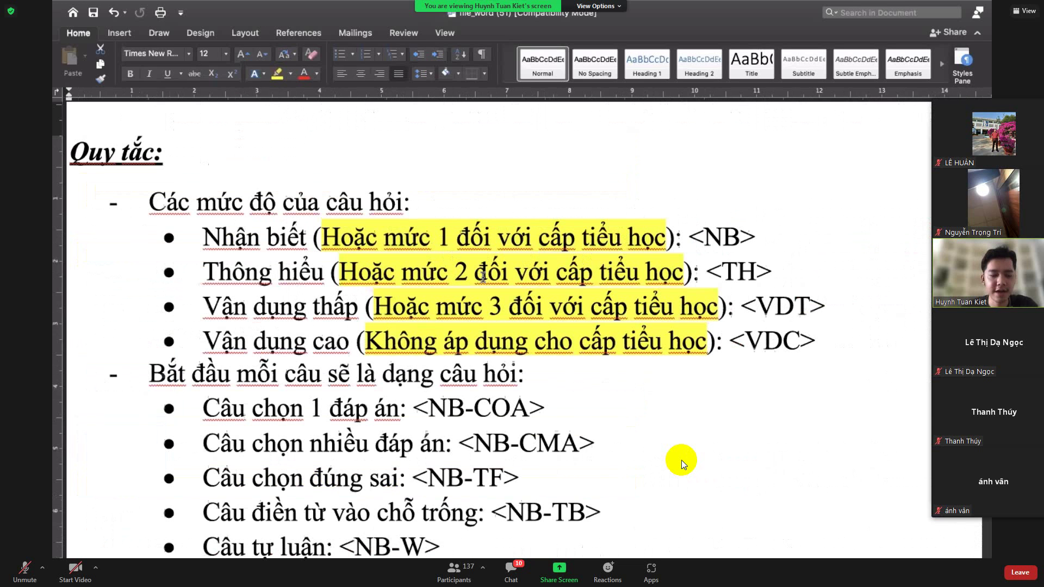
{"action": "left_click_drag", "start_coordinate": [162, 154], "coordinate": [71, 155]}
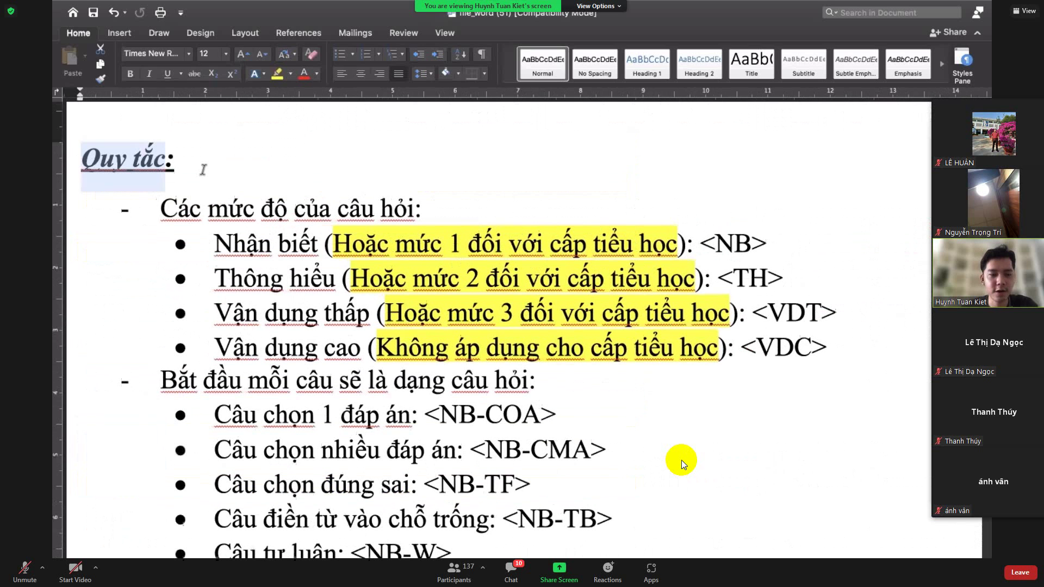
{"action": "left_click", "coordinate": [407, 222]}
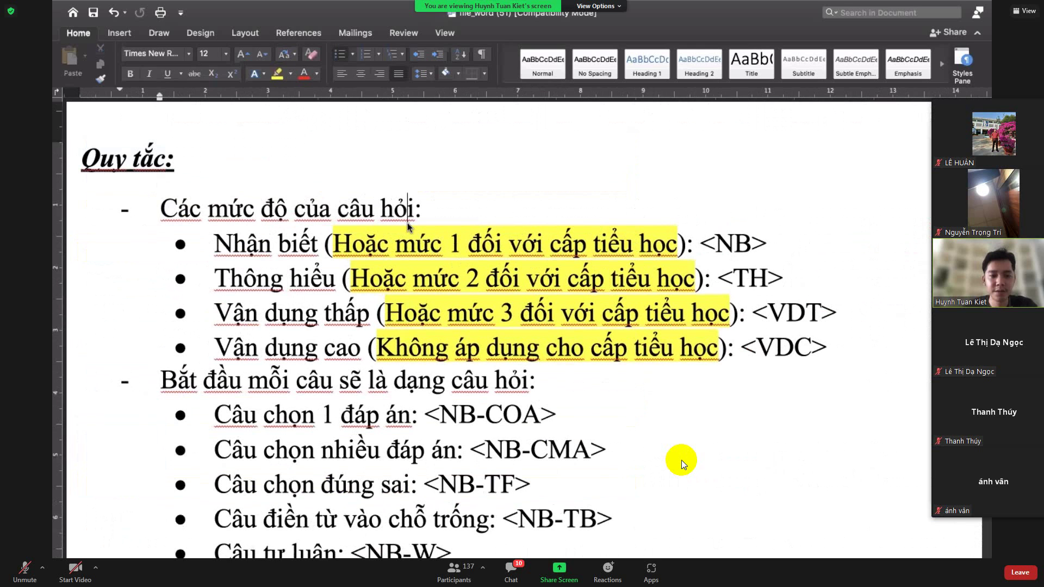
{"action": "left_click", "coordinate": [271, 280]}
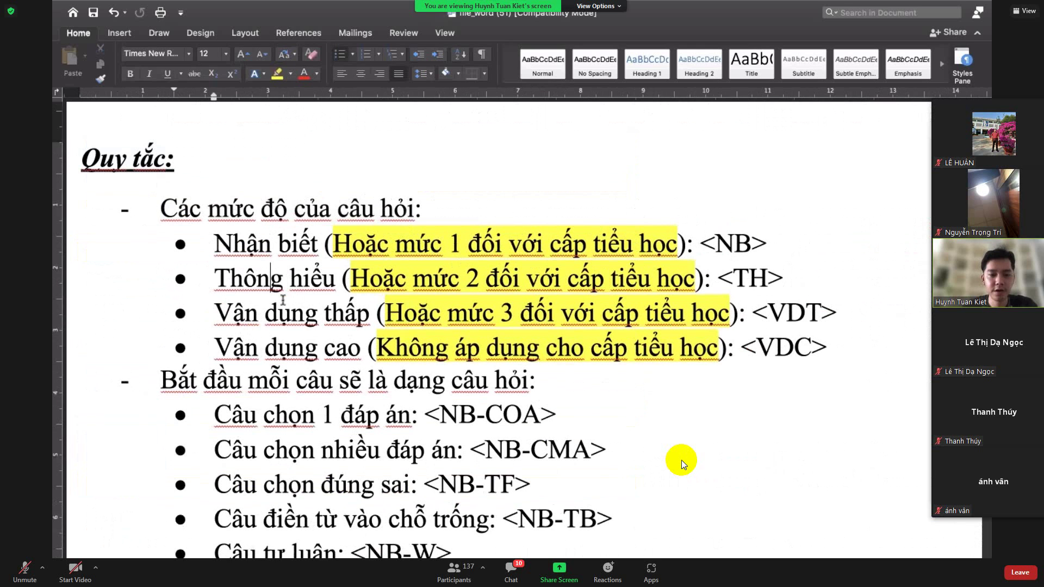
{"action": "left_click_drag", "start_coordinate": [215, 243], "coordinate": [324, 243]}
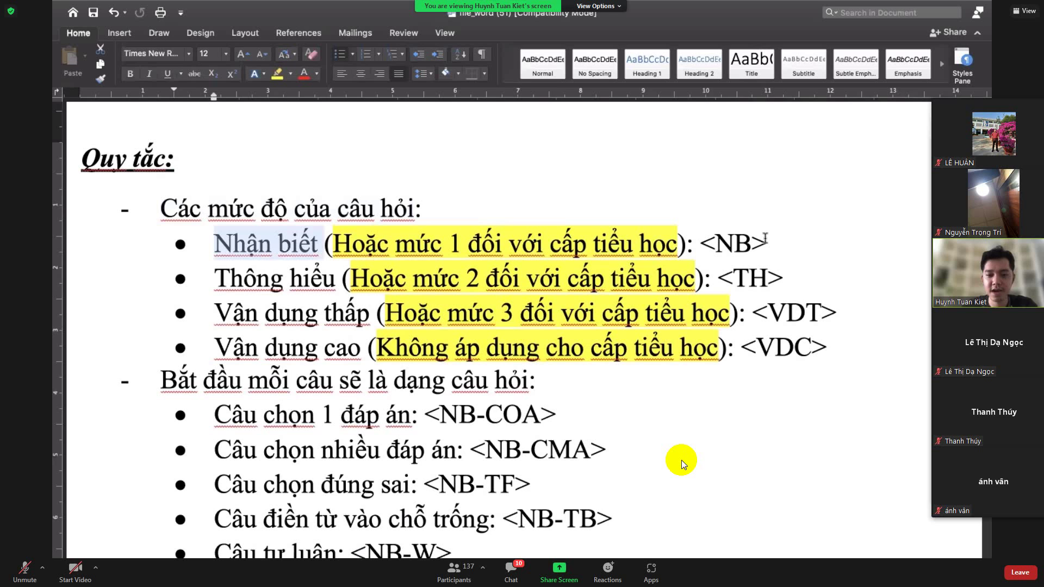
{"action": "left_click_drag", "start_coordinate": [718, 279], "coordinate": [783, 278]}
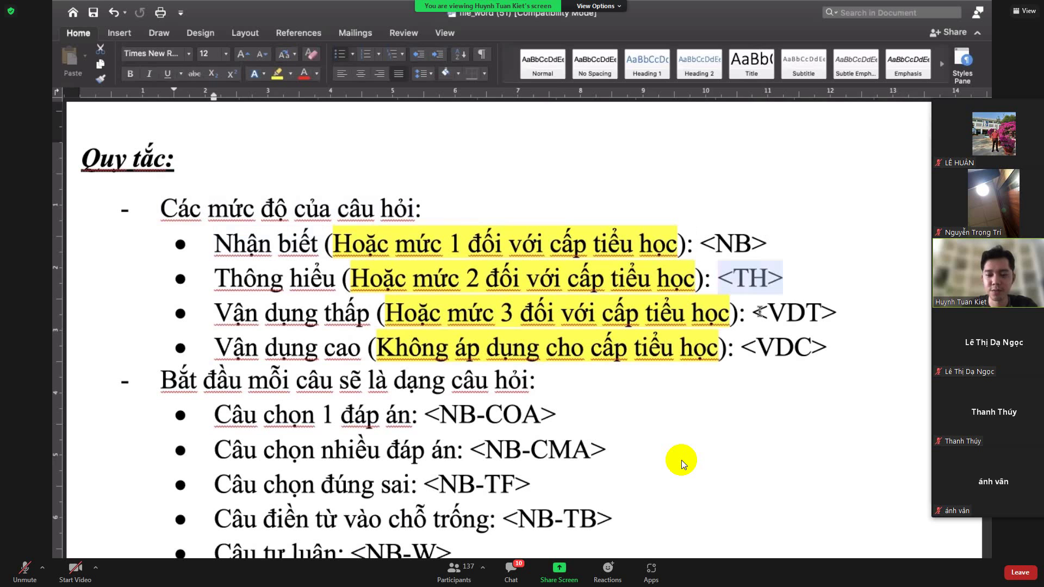
{"action": "left_click_drag", "start_coordinate": [741, 348], "coordinate": [840, 337]}
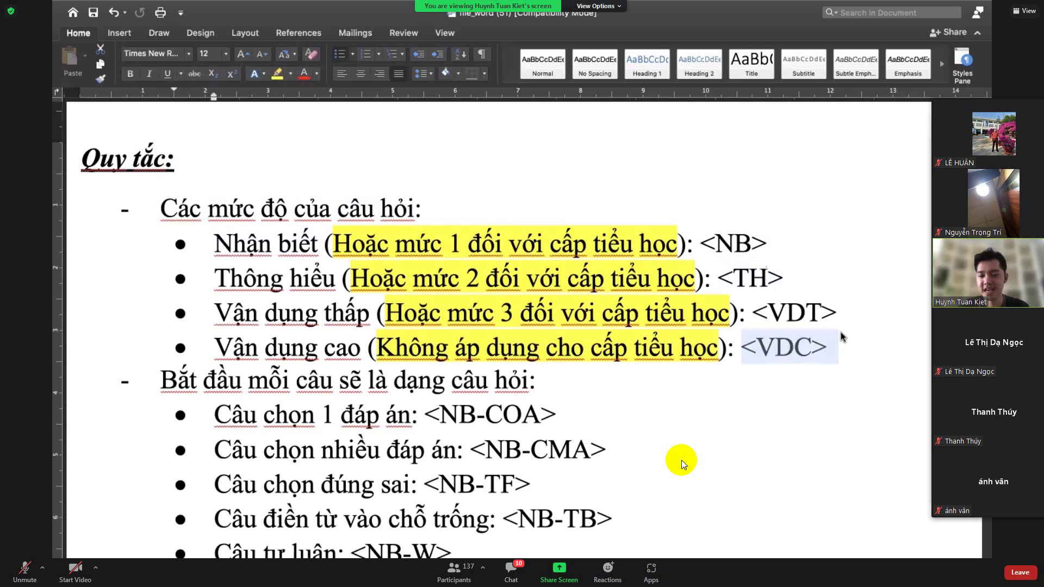
{"action": "left_click", "coordinate": [740, 229]}
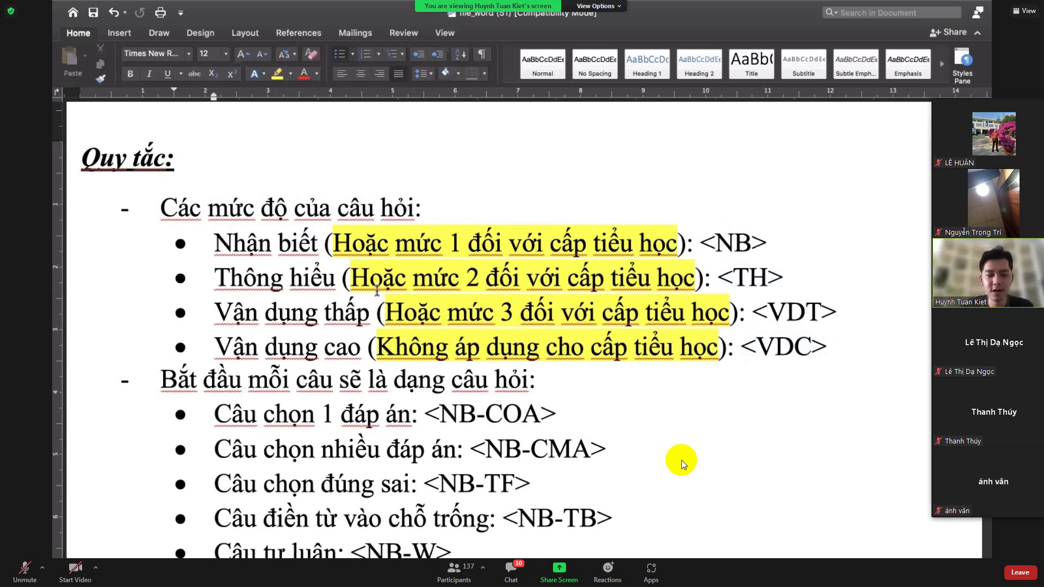
- Examine how the difficulty code combines with the question-type code in the template rules, including <NB-COA>, <NB-CMA> and <NB-TF>
{"action": "scroll", "coordinate": [377, 290], "scroll_direction": "down", "scroll_amount": 2}
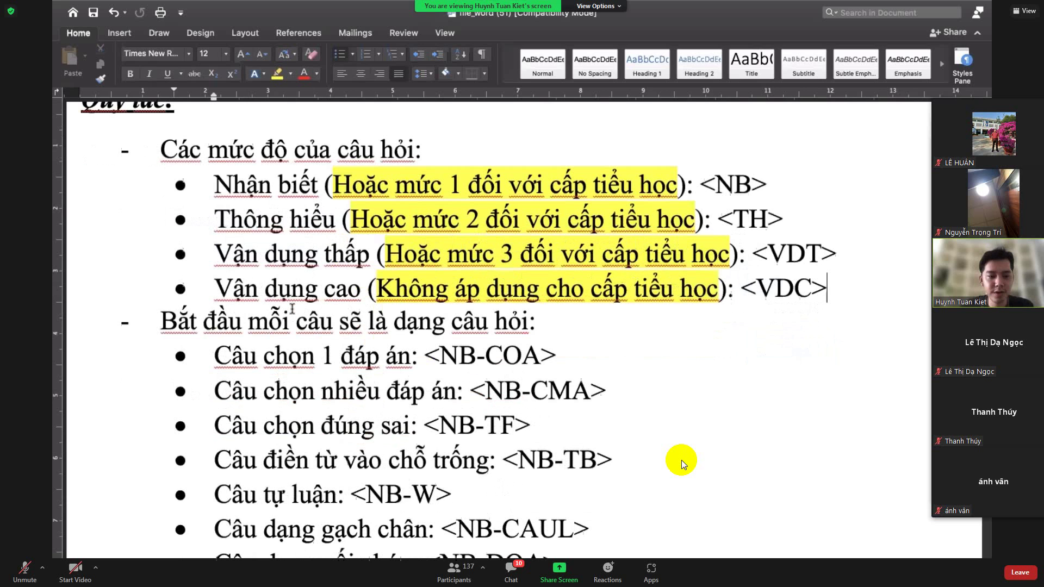
{"action": "scroll", "coordinate": [292, 309], "scroll_direction": "down", "scroll_amount": 1}
{"action": "left_click_drag", "start_coordinate": [394, 310], "coordinate": [523, 320]}
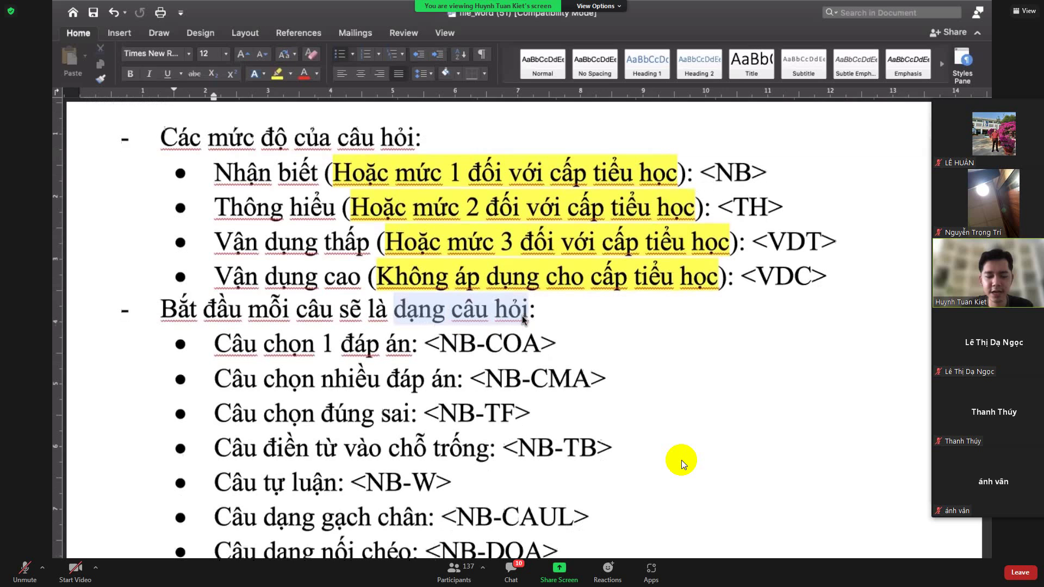
{"action": "scroll", "coordinate": [483, 323], "scroll_direction": "down", "scroll_amount": 1}
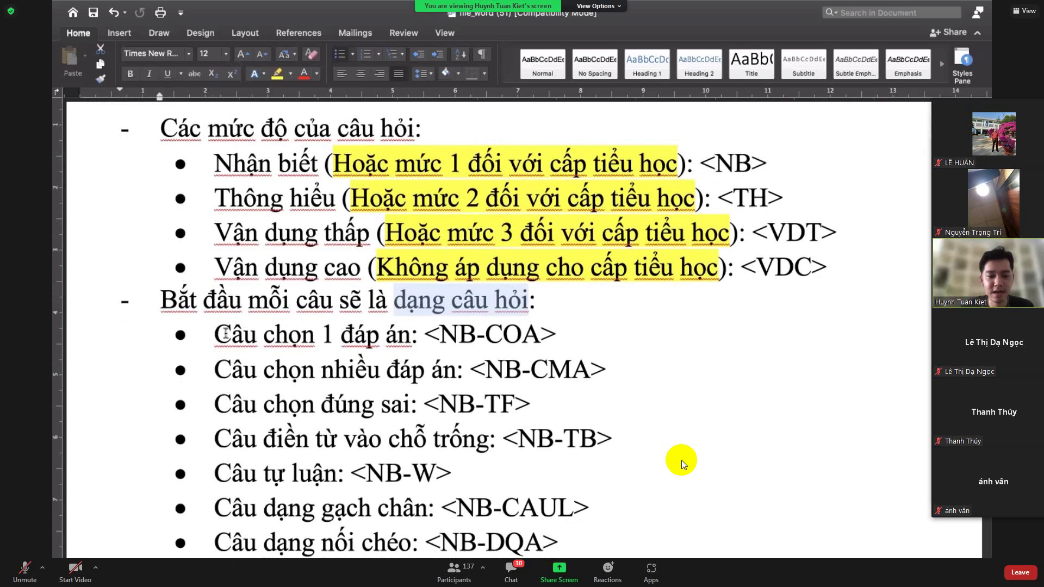
{"action": "left_click_drag", "start_coordinate": [225, 333], "coordinate": [412, 335]}
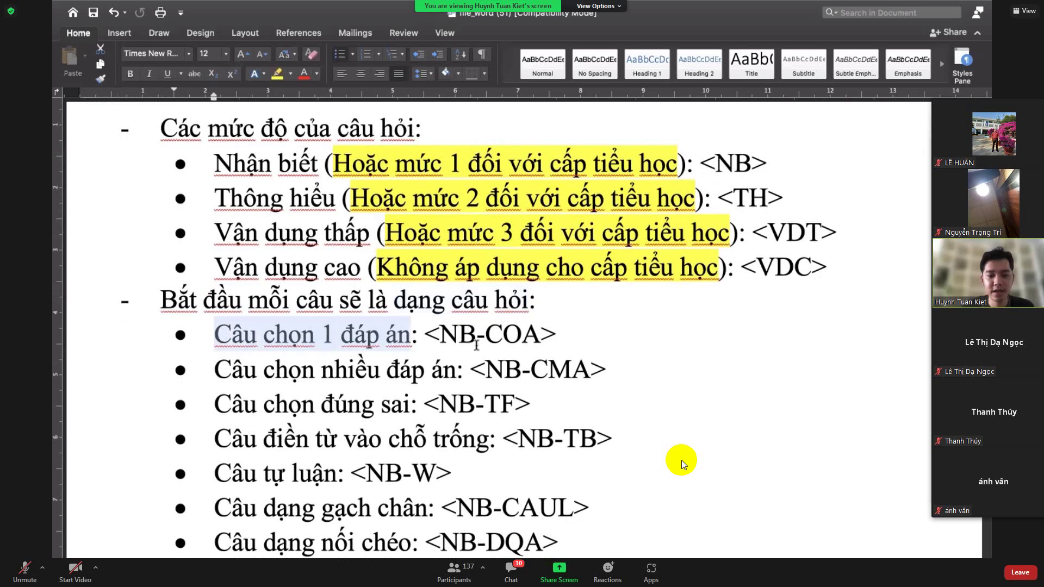
{"action": "double_click", "coordinate": [513, 334]}
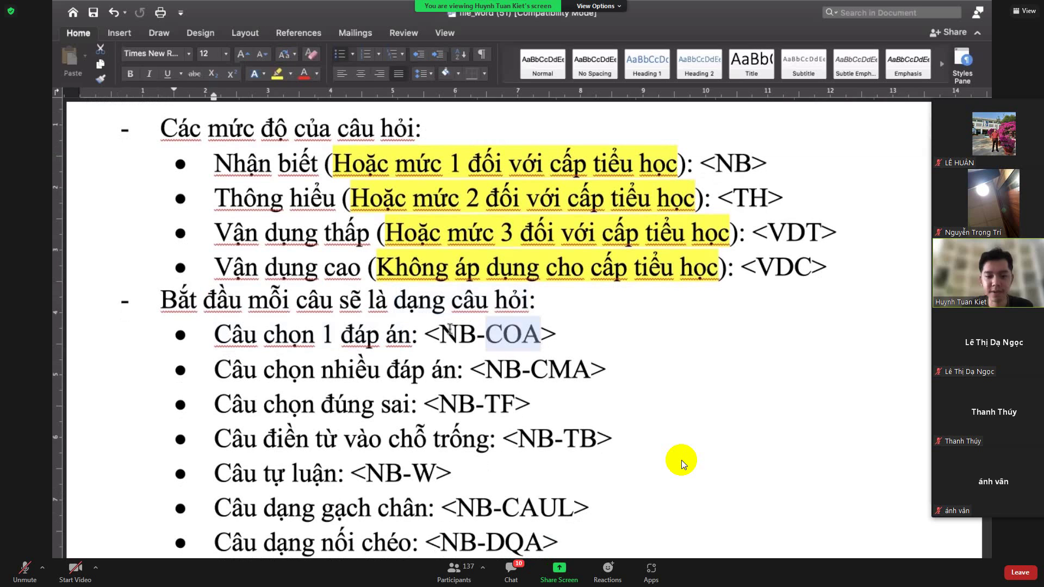
{"action": "double_click", "coordinate": [733, 163]}
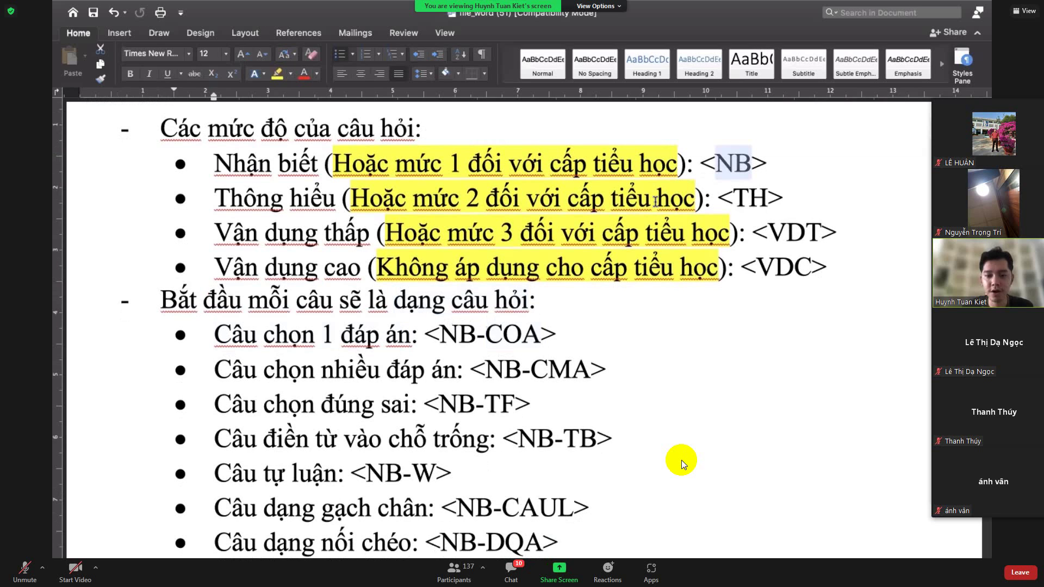
{"action": "left_click_drag", "start_coordinate": [555, 334], "coordinate": [425, 334]}
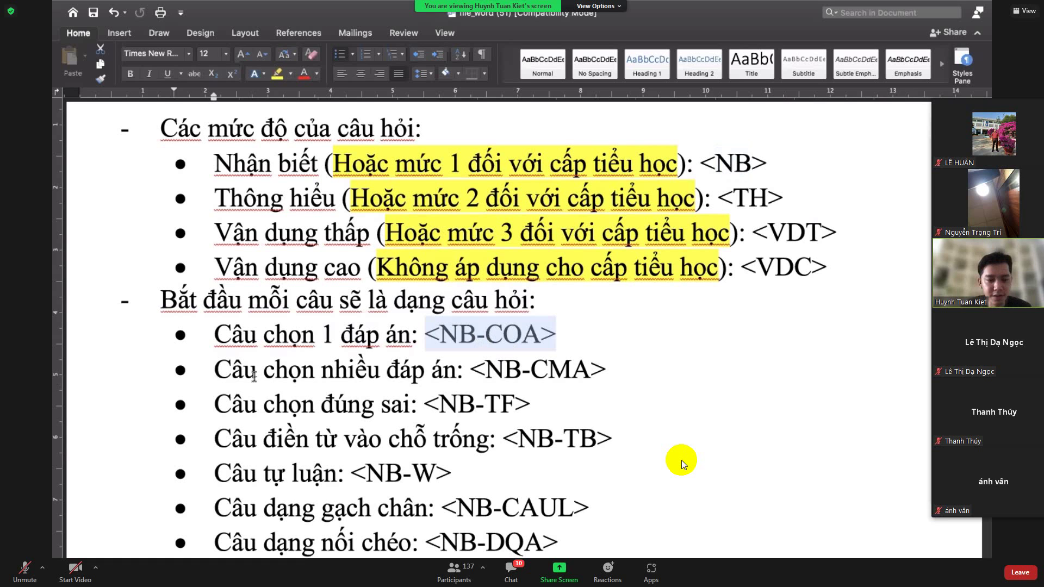
{"action": "double_click", "coordinate": [560, 369]}
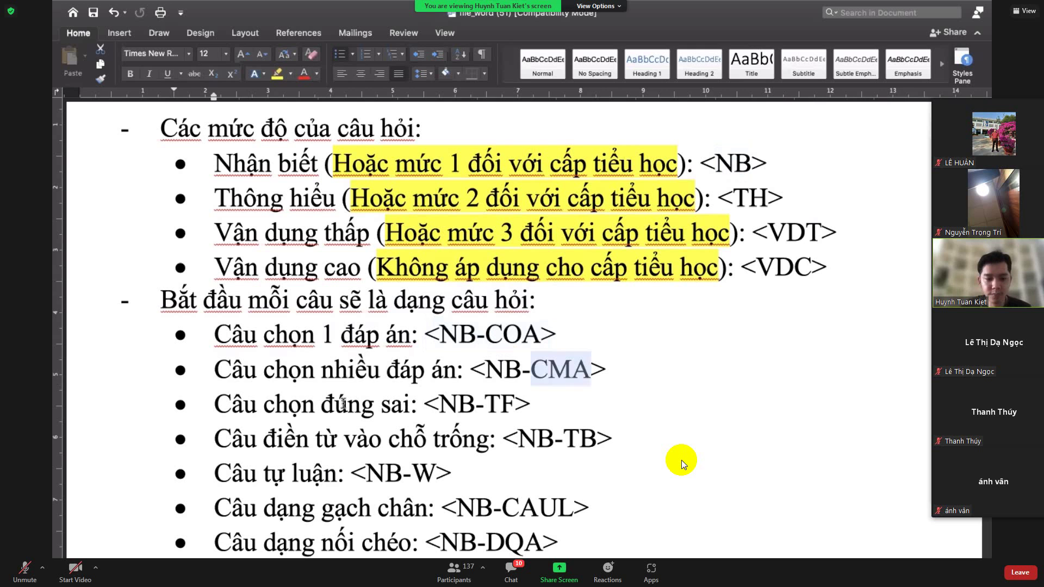
{"action": "double_click", "coordinate": [503, 405]}
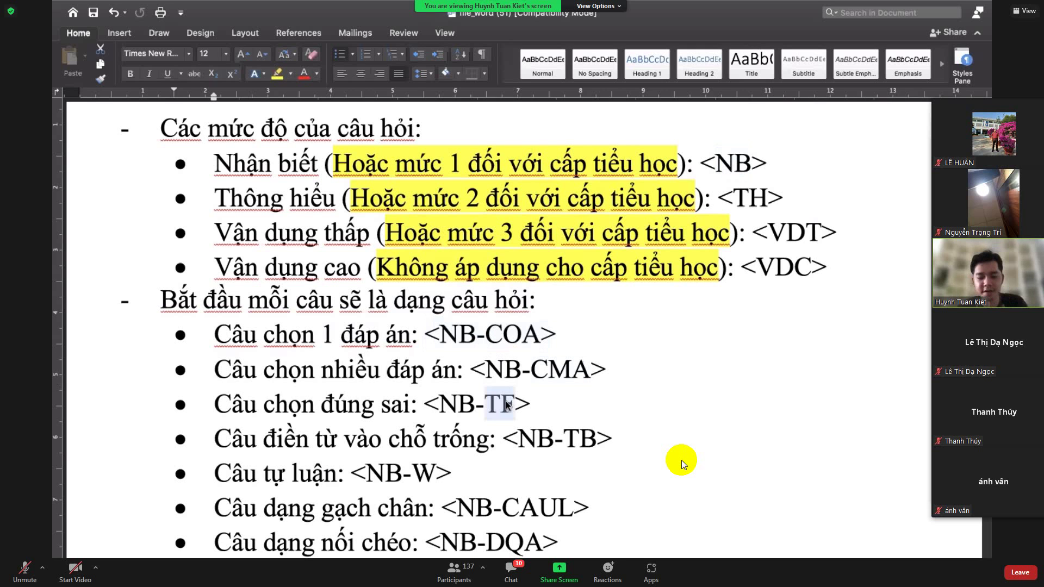
{"action": "scroll", "coordinate": [196, 398], "scroll_direction": "down", "scroll_amount": 3}
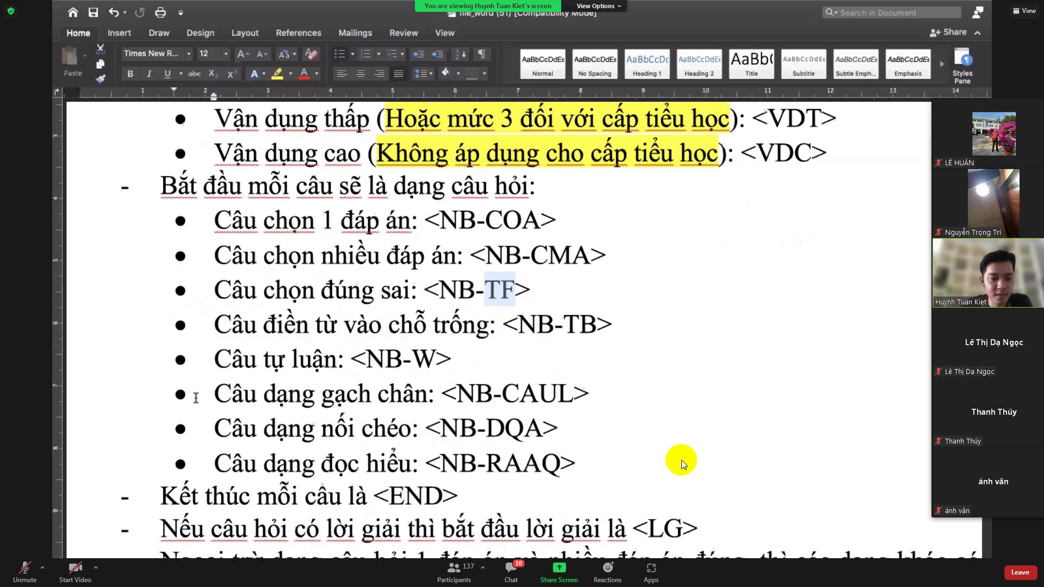
- Examine the template rules for the question-ending <END>, solution <LG>, wrong-answer <$> and correct-answer <#> tags
{"action": "scroll", "coordinate": [197, 398], "scroll_direction": "down", "scroll_amount": 3}
{"action": "left_click_drag", "start_coordinate": [349, 396], "coordinate": [468, 397]}
{"action": "scroll", "coordinate": [693, 375], "scroll_direction": "down", "scroll_amount": 1}
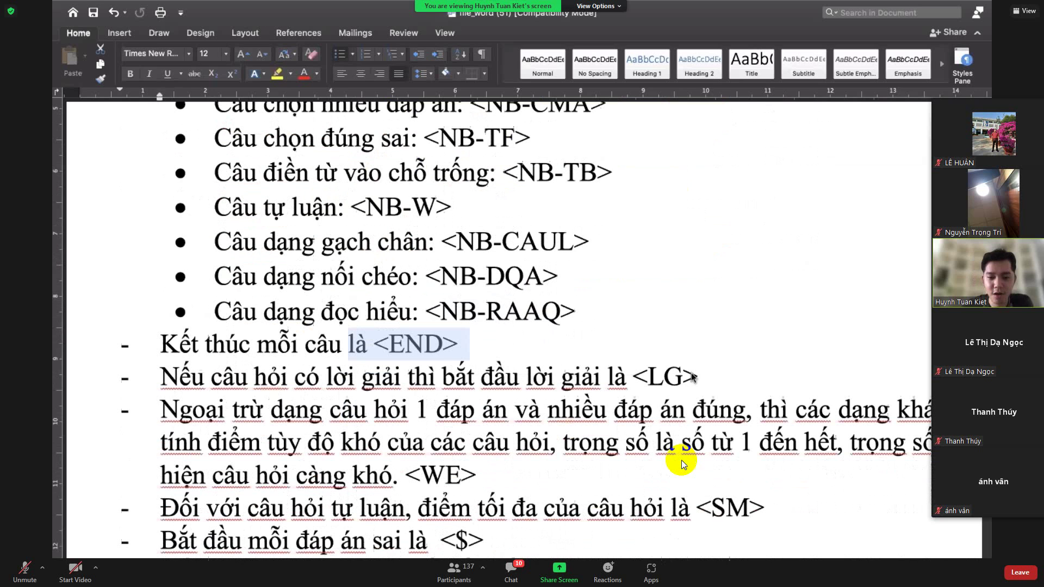
{"action": "left_click_drag", "start_coordinate": [697, 376], "coordinate": [633, 377]}
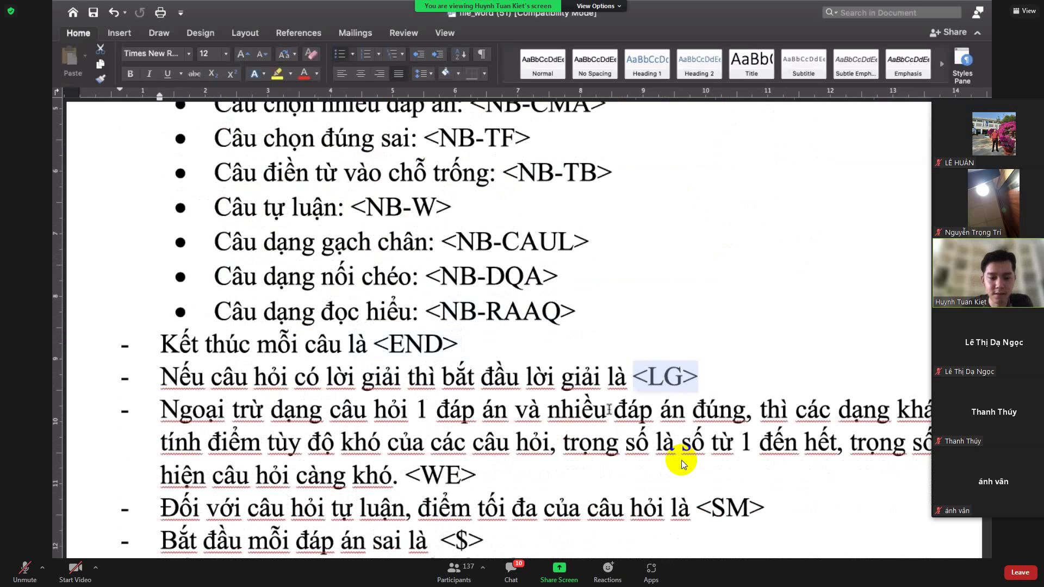
{"action": "scroll", "coordinate": [609, 409], "scroll_direction": "down", "scroll_amount": 5}
{"action": "left_click_drag", "start_coordinate": [296, 280], "coordinate": [409, 280]}
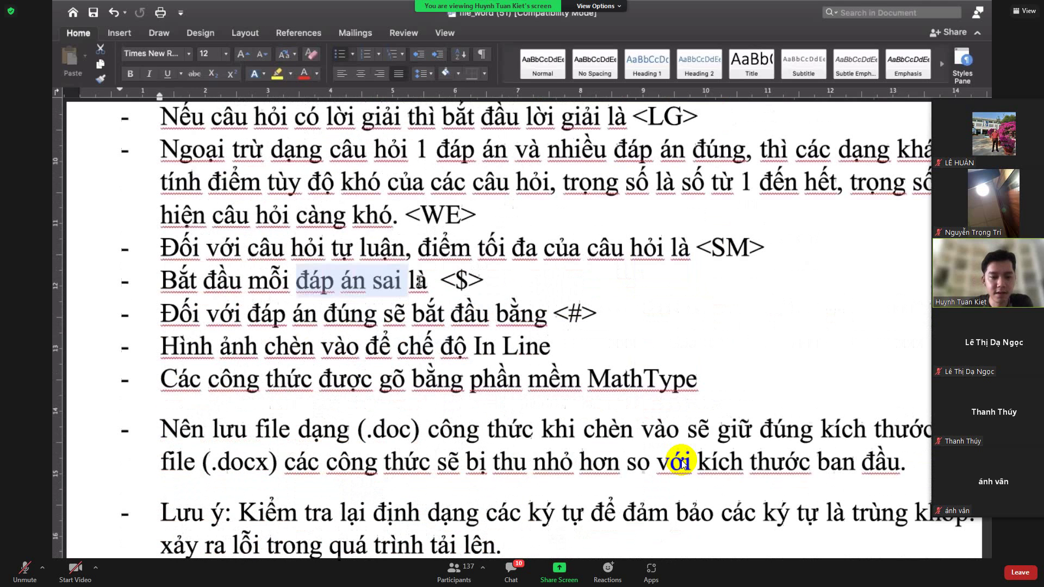
{"action": "left_click_drag", "start_coordinate": [441, 280], "coordinate": [483, 280]}
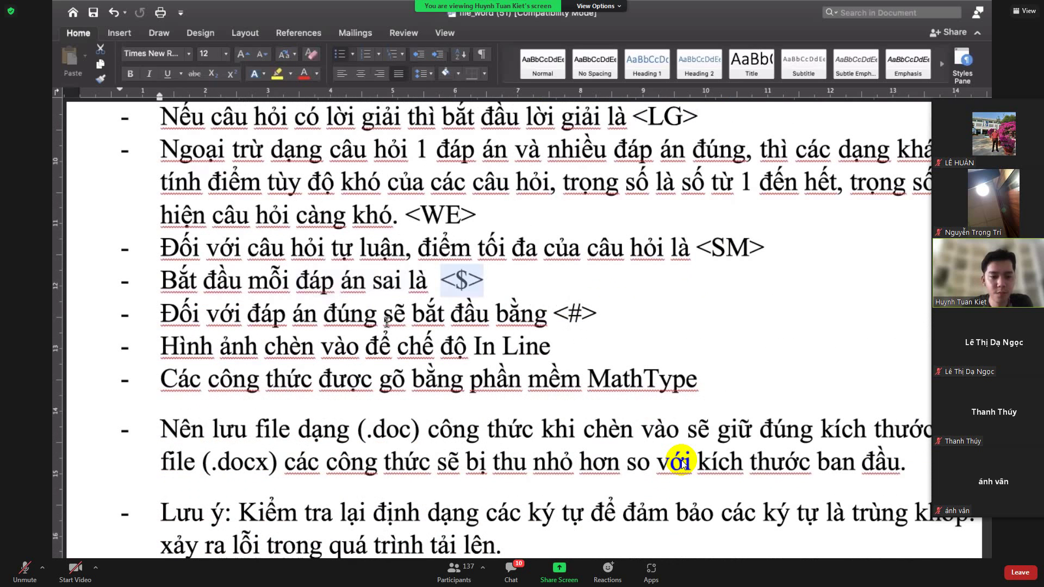
{"action": "left_click_drag", "start_coordinate": [496, 314], "coordinate": [597, 313]}
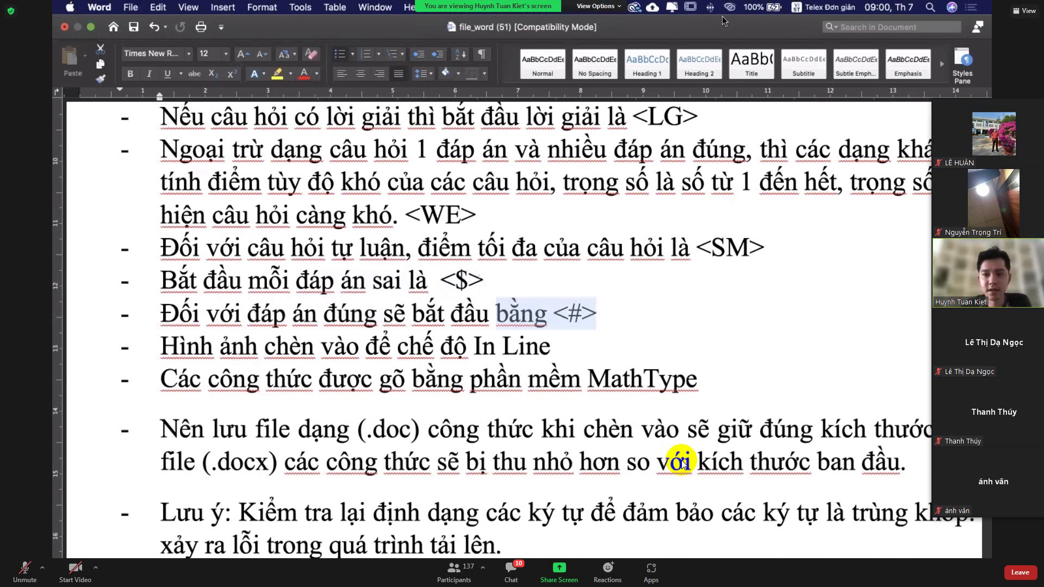
{"action": "left_click_drag", "start_coordinate": [597, 313], "coordinate": [556, 309]}
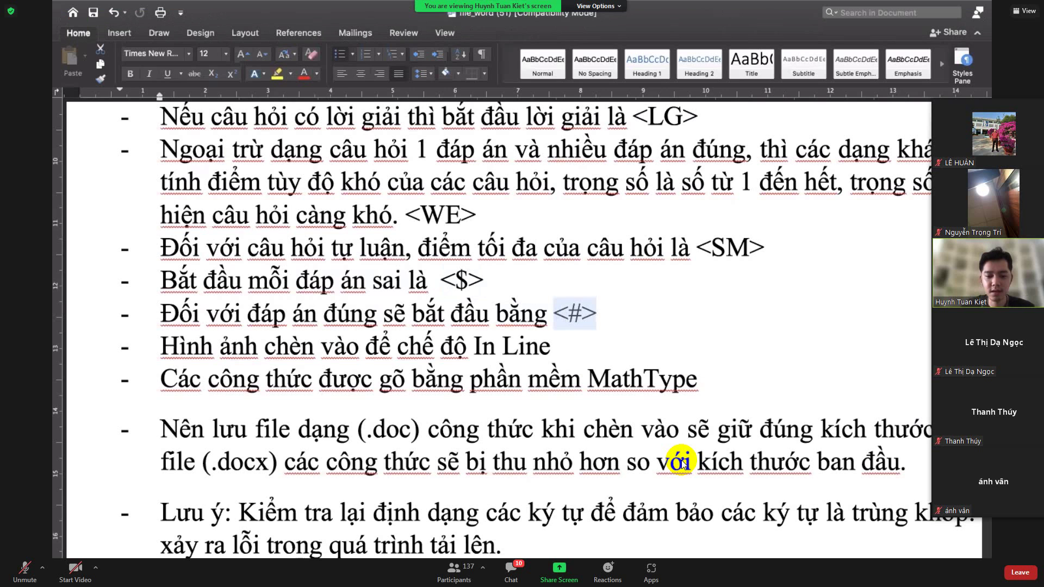
{"action": "mouse_move", "coordinate": [549, 549]}
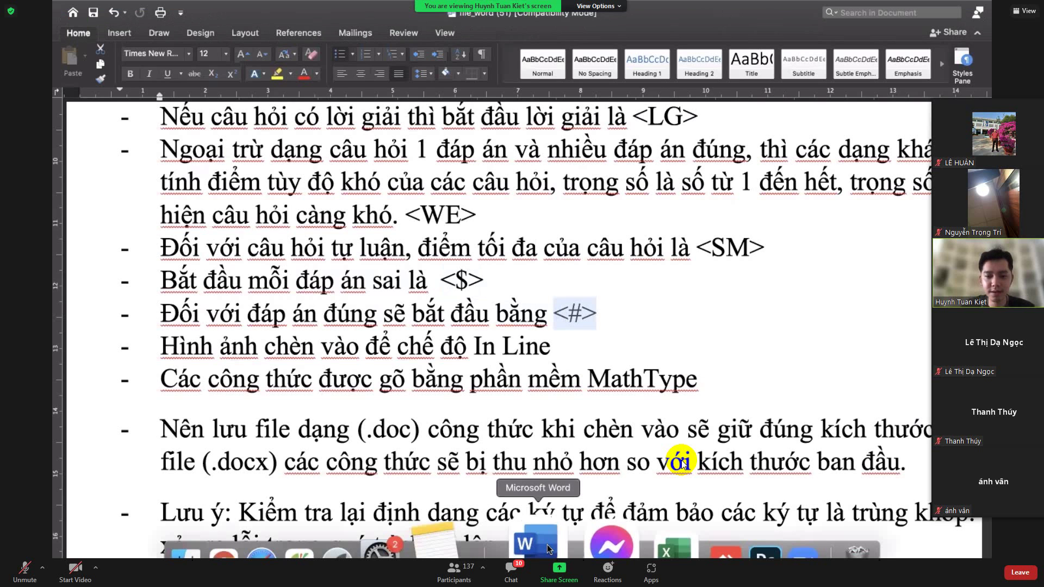
{"action": "right_click", "coordinate": [549, 548]}
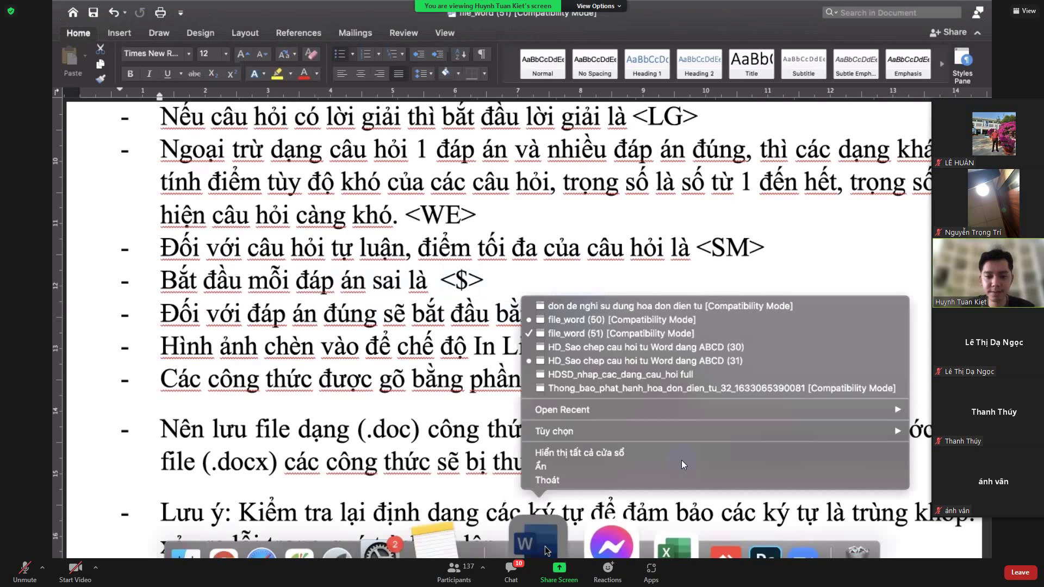
{"action": "mouse_move", "coordinate": [598, 409]}
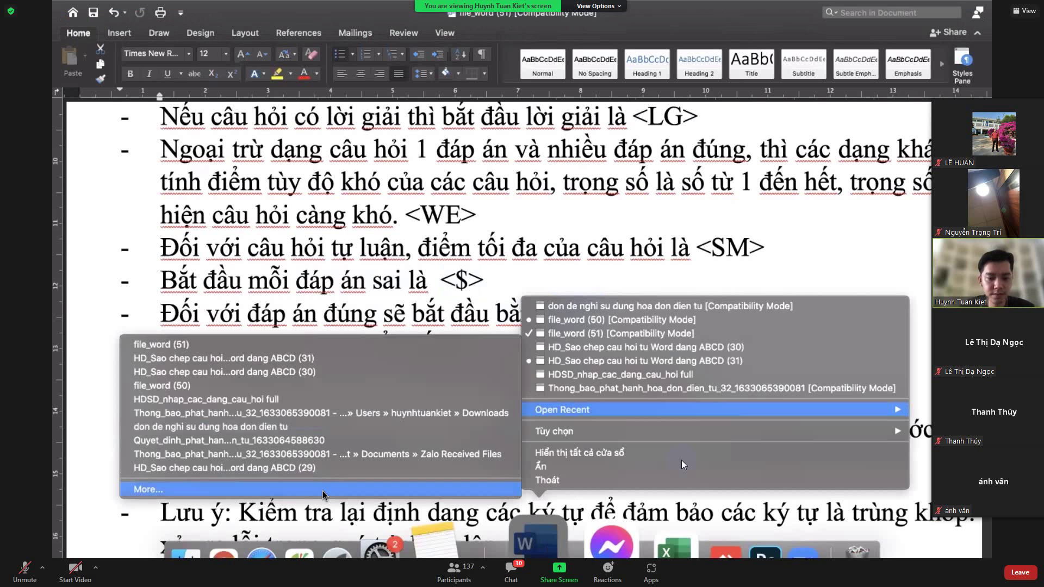
{"action": "left_click", "coordinate": [682, 463]}
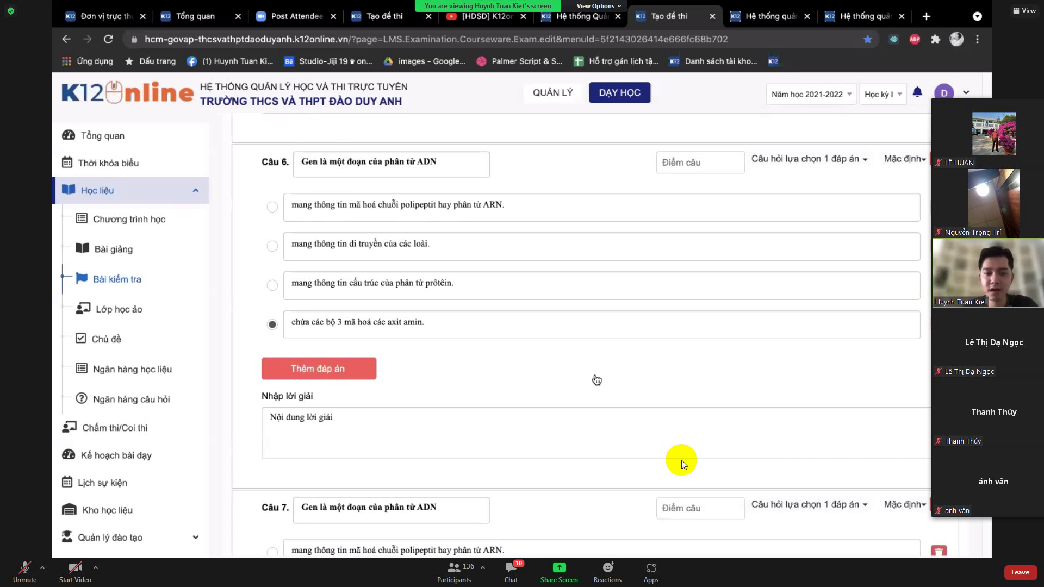
- Check the multiple-choice questions and their solution fields through question 9, and save the test
{"action": "scroll", "coordinate": [597, 380], "scroll_direction": "down", "scroll_amount": 1}
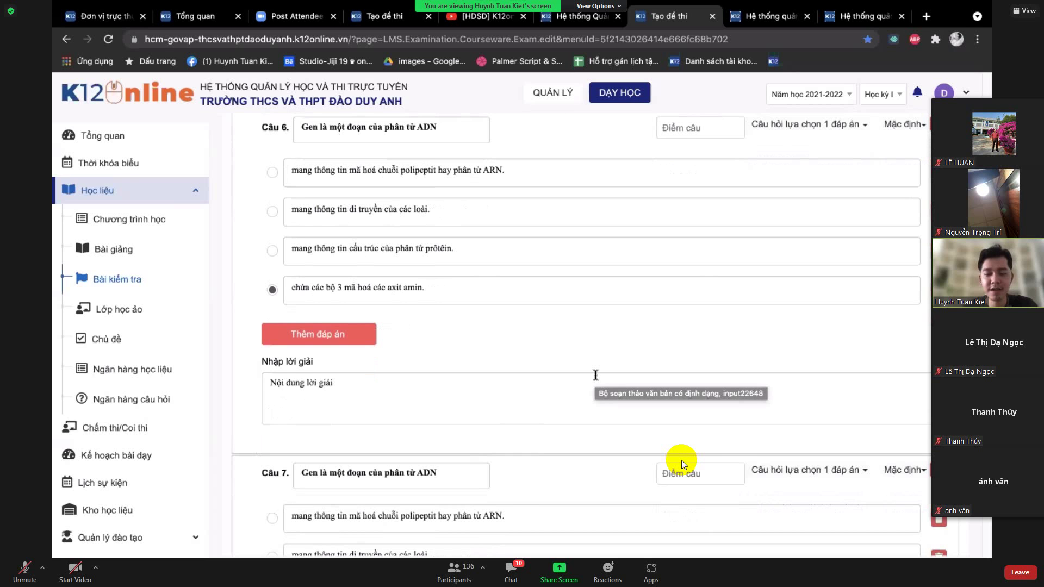
{"action": "scroll", "coordinate": [521, 414], "scroll_direction": "down", "scroll_amount": 1}
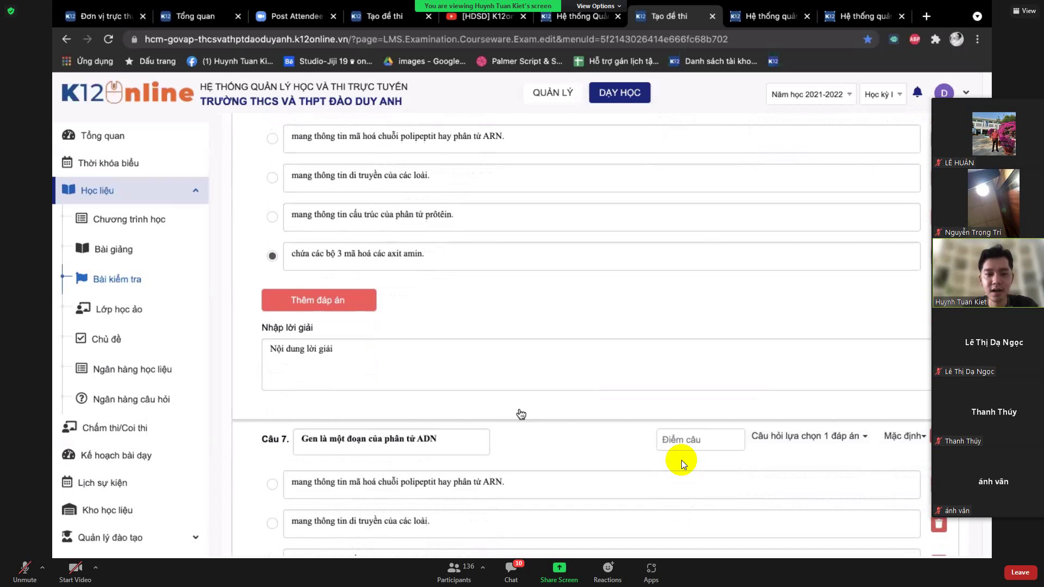
{"action": "scroll", "coordinate": [520, 414], "scroll_direction": "up", "scroll_amount": 1}
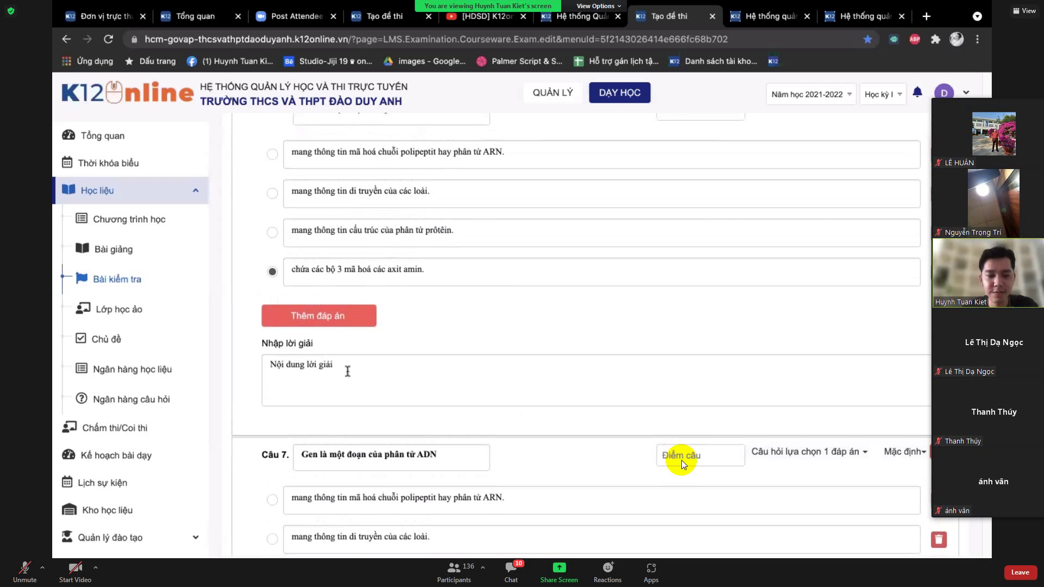
{"action": "left_click", "coordinate": [348, 371]}
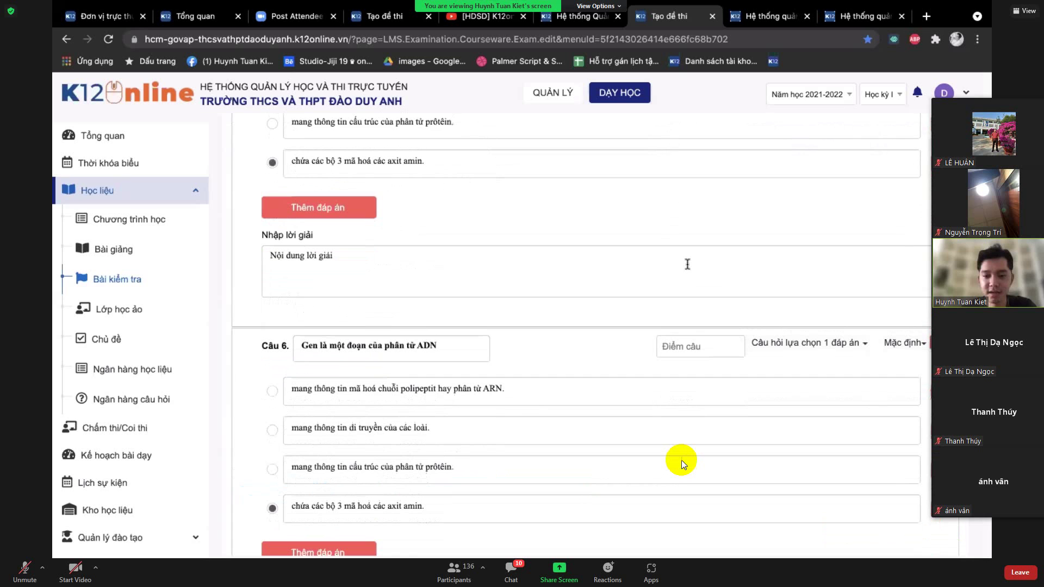
{"action": "scroll", "coordinate": [682, 465], "scroll_direction": "down", "scroll_amount": 10}
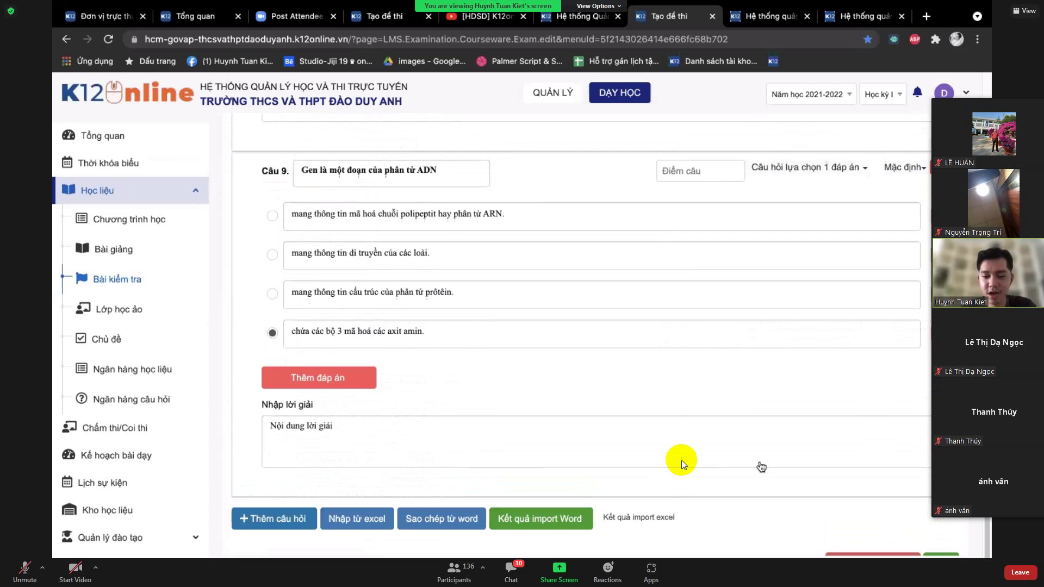
{"action": "scroll", "coordinate": [681, 465], "scroll_direction": "down", "scroll_amount": 1}
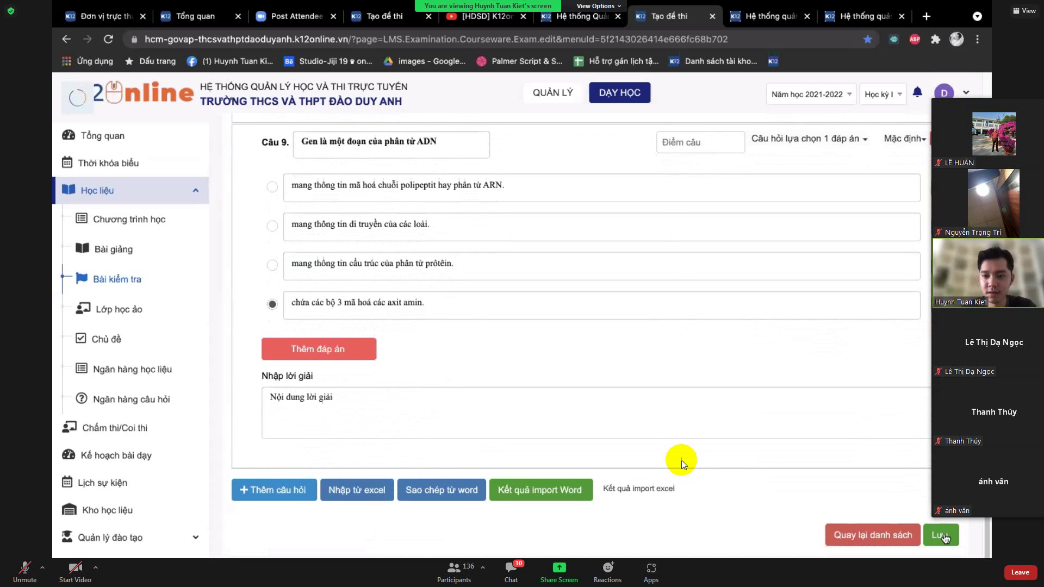
{"action": "left_click", "coordinate": [943, 536]}
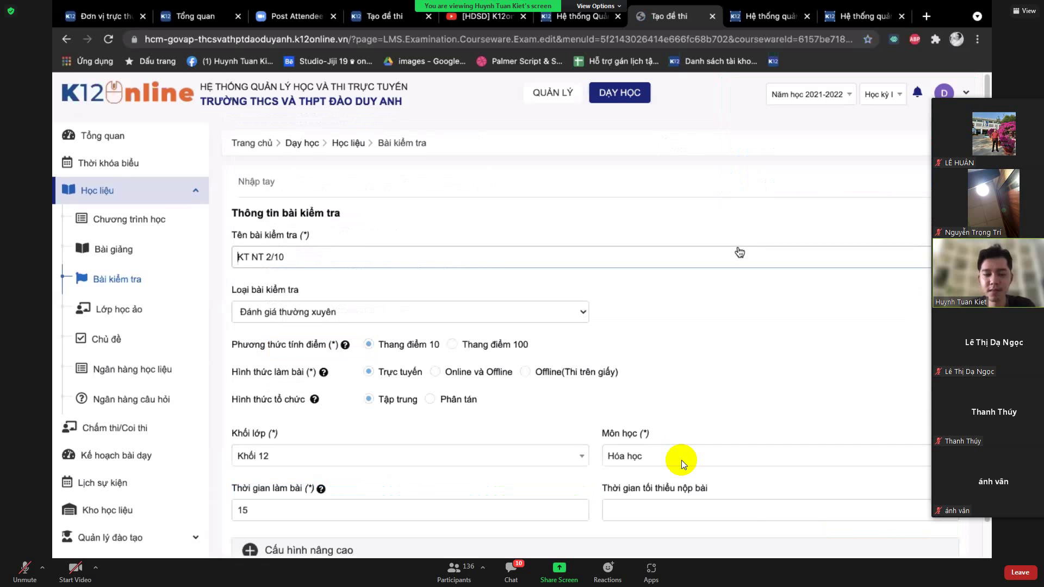
- Examine the saved test's general settings and its Tạo bộ đề field
{"action": "scroll", "coordinate": [684, 464], "scroll_direction": "down", "scroll_amount": 2}
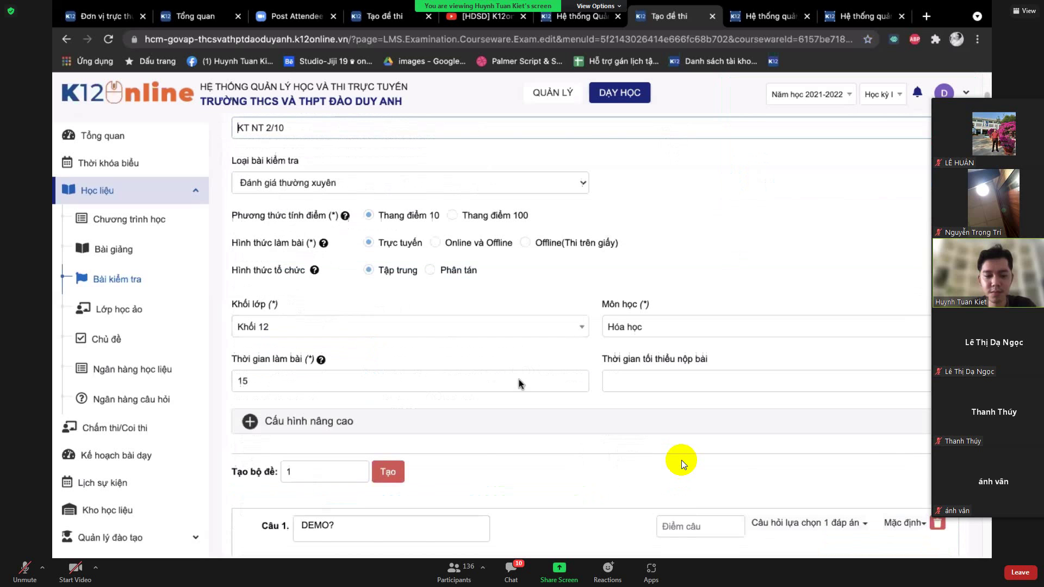
{"action": "scroll", "coordinate": [684, 464], "scroll_direction": "down", "scroll_amount": 1}
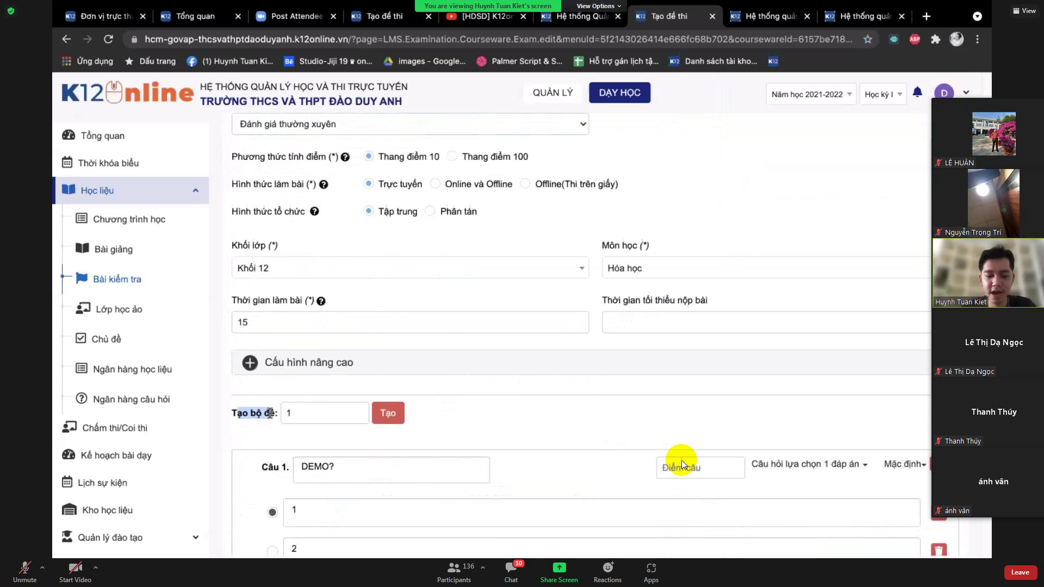
{"action": "left_click", "coordinate": [299, 416]}
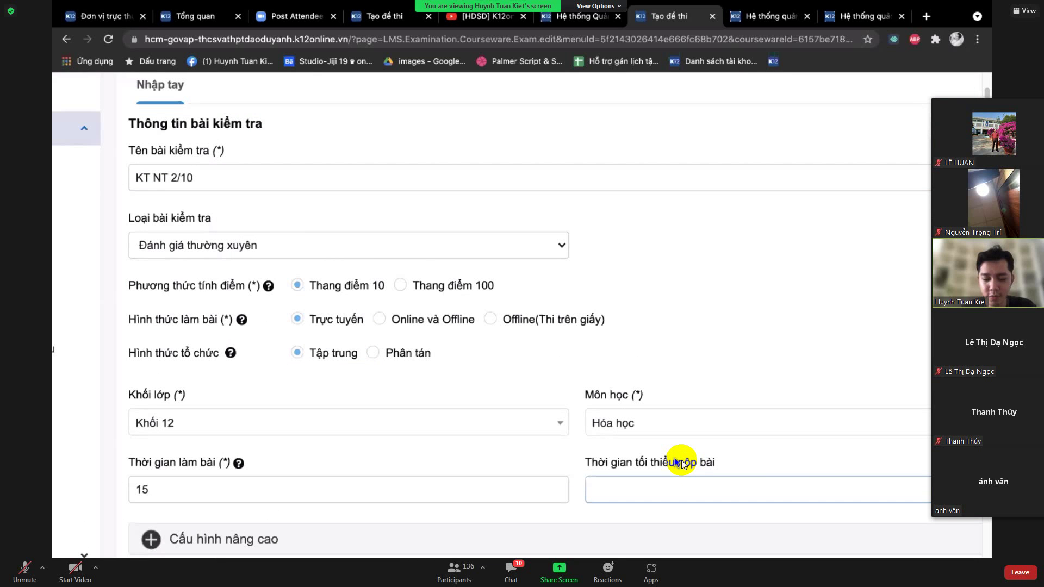
- Set the test's minimum submission time (Thời gian tối thiểu nộp bài) to 10 and go to the Bài kiểm tra section
{"action": "left_click", "coordinate": [226, 489]}
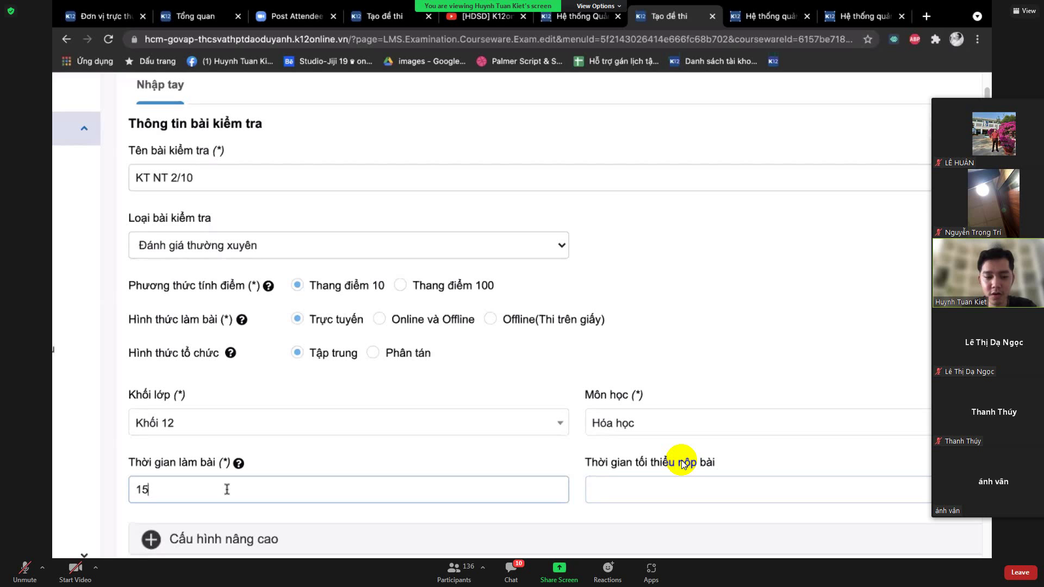
{"action": "left_click", "coordinate": [626, 496]}
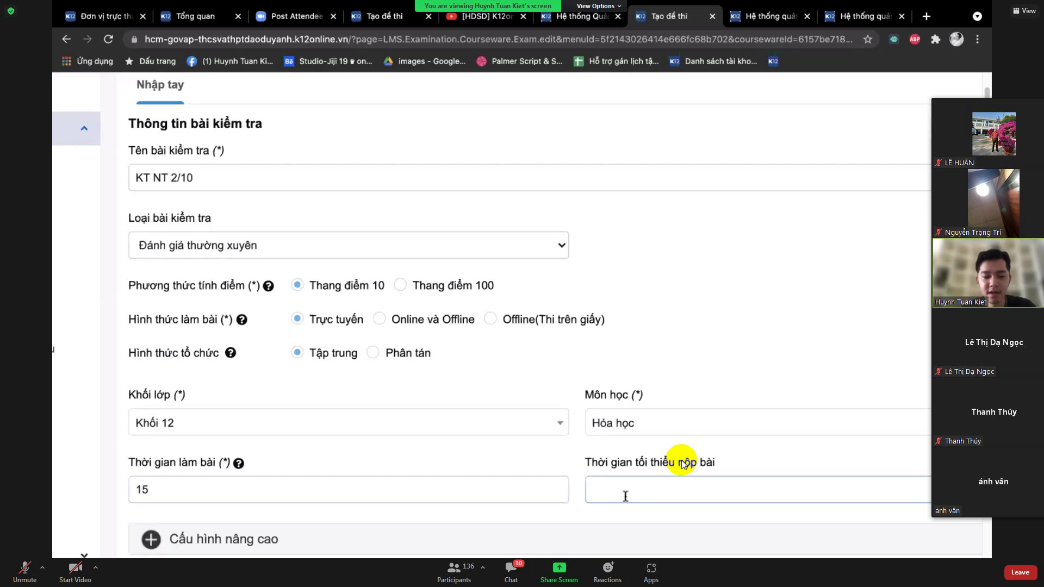
{"action": "type", "text": "10"}
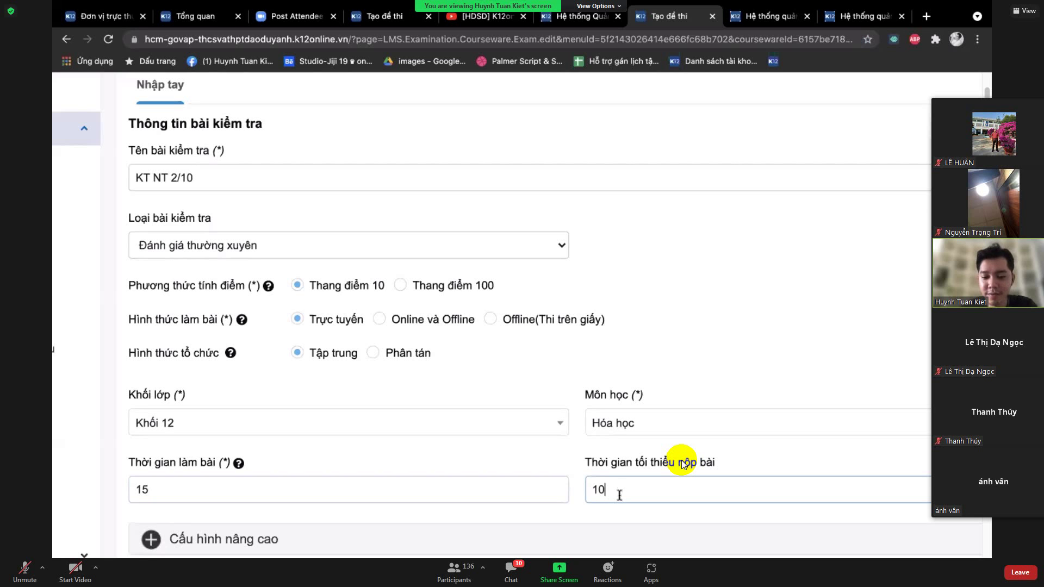
{"action": "left_click_drag", "start_coordinate": [591, 462], "coordinate": [716, 463]}
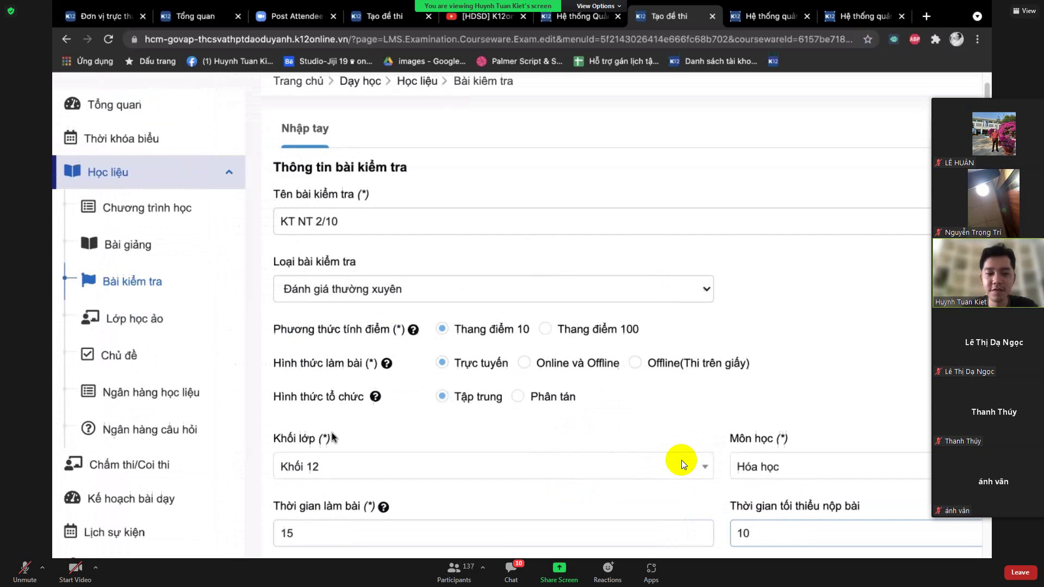
{"action": "left_click", "coordinate": [142, 281]}
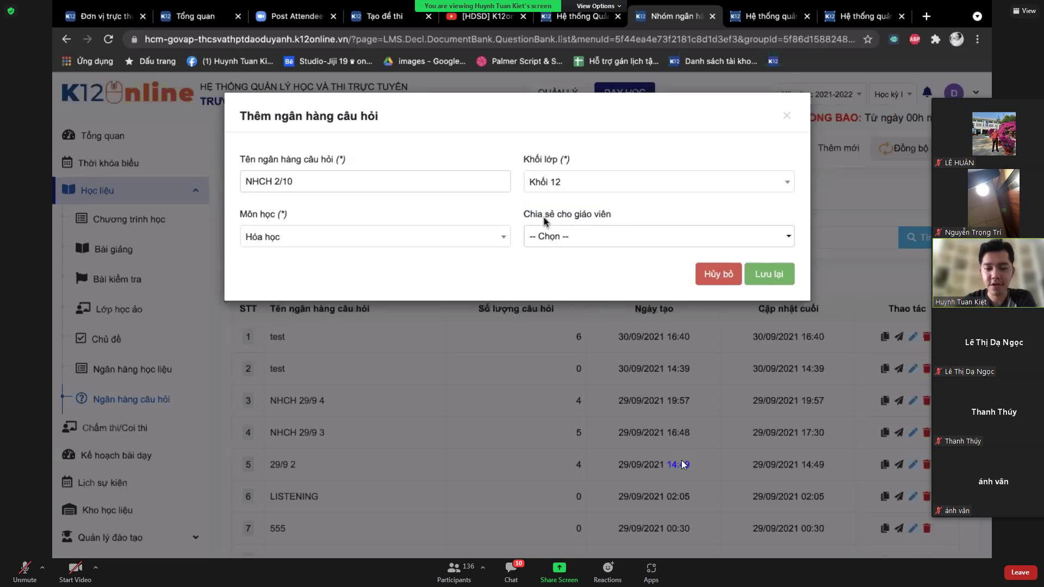
- Try selecting the first four teachers in the list to share the new question bank with
{"action": "left_click", "coordinate": [546, 236]}
{"action": "left_click", "coordinate": [560, 261]}
{"action": "left_click", "coordinate": [576, 295]}
{"action": "left_click", "coordinate": [574, 278]}
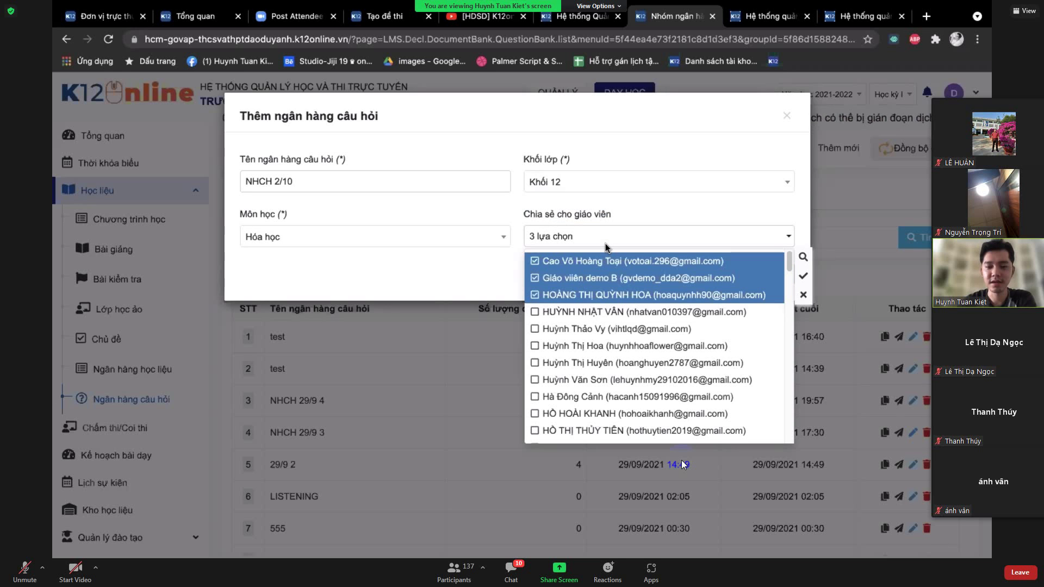
{"action": "left_click", "coordinate": [544, 305]}
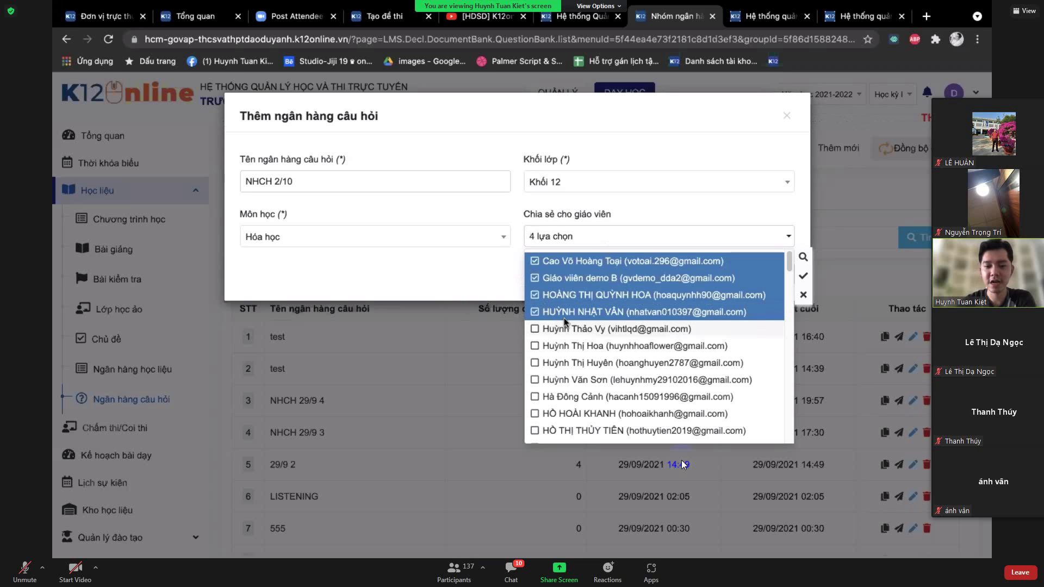
{"action": "left_click", "coordinate": [564, 317]}
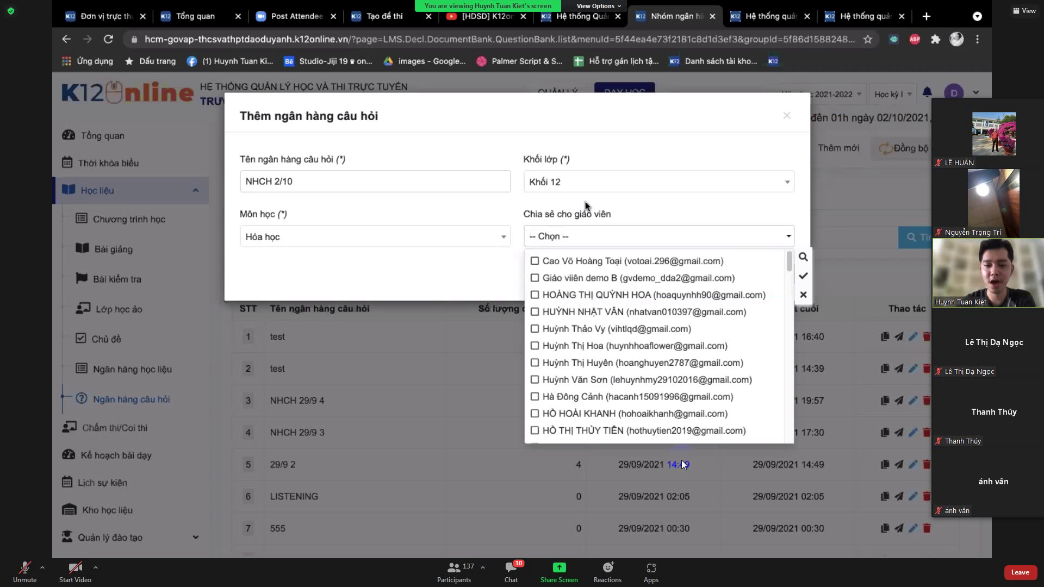
{"action": "left_click", "coordinate": [730, 248]}
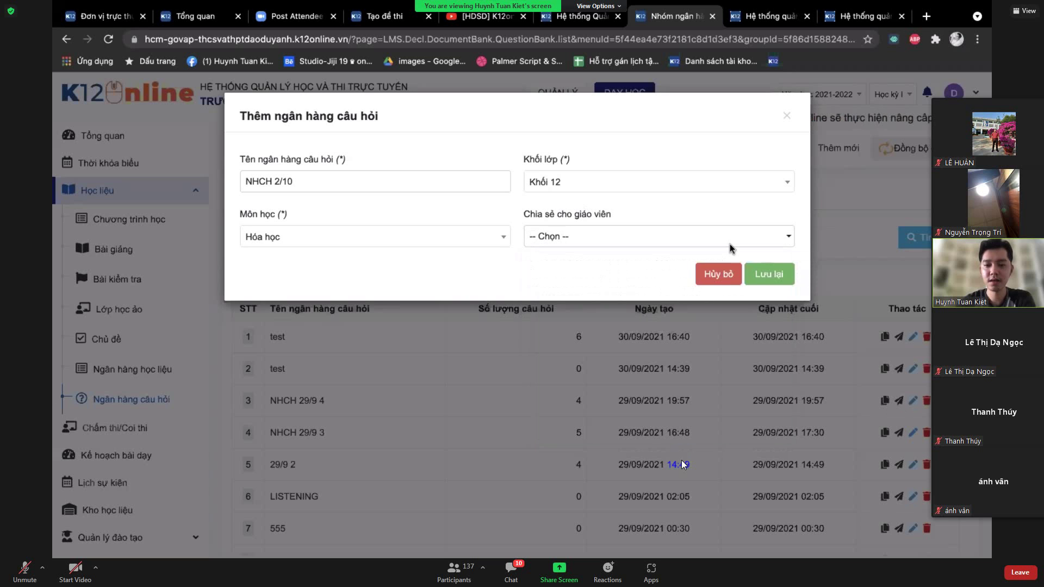
- Save the question bank NHCH 2/10 for Khối 12, Hóa học, without sharing it, and start adding questions
{"action": "left_click", "coordinate": [766, 273]}
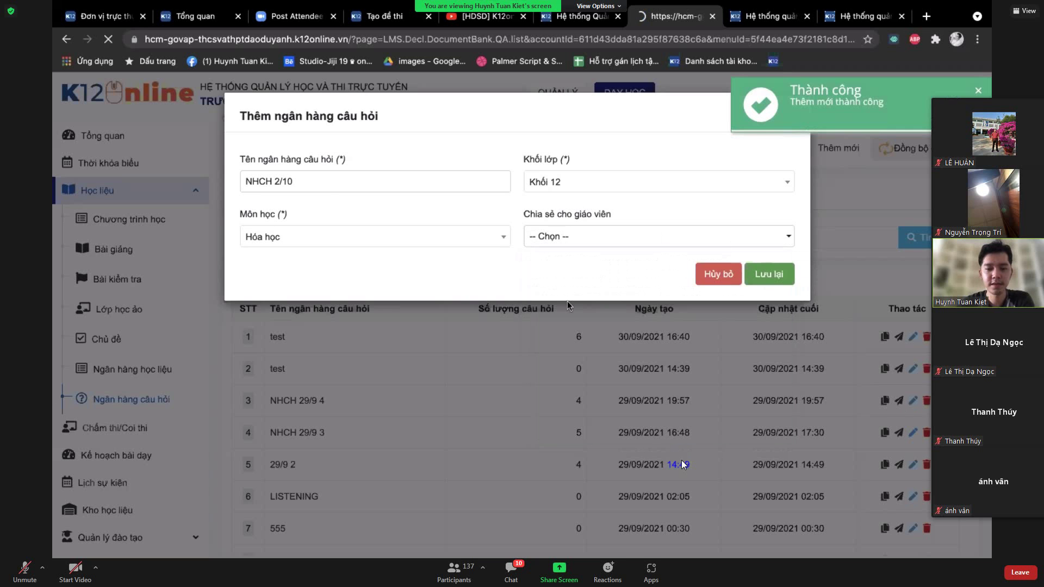
{"action": "left_click", "coordinate": [682, 462]}
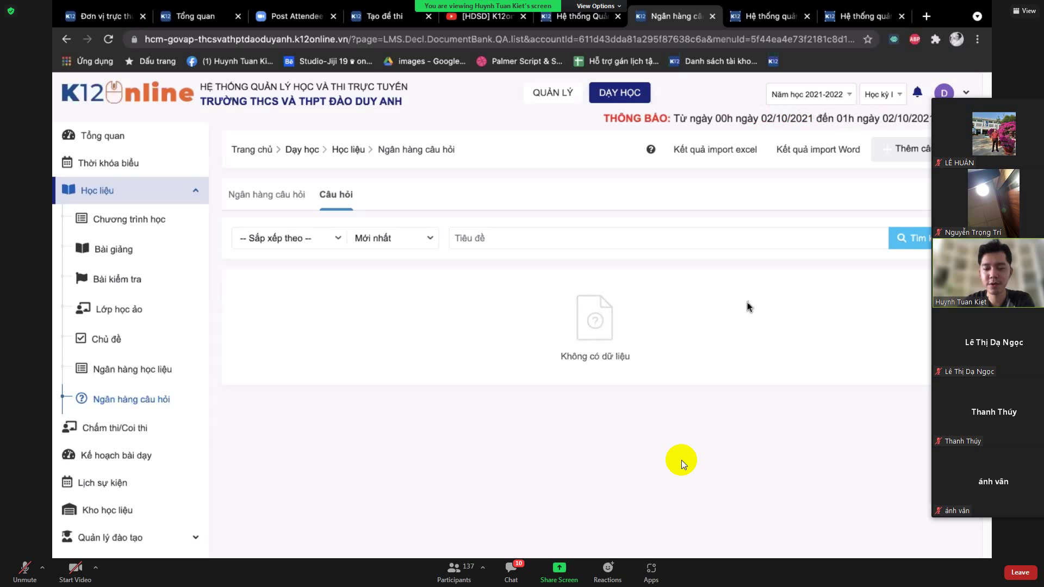
{"action": "left_click", "coordinate": [908, 155]}
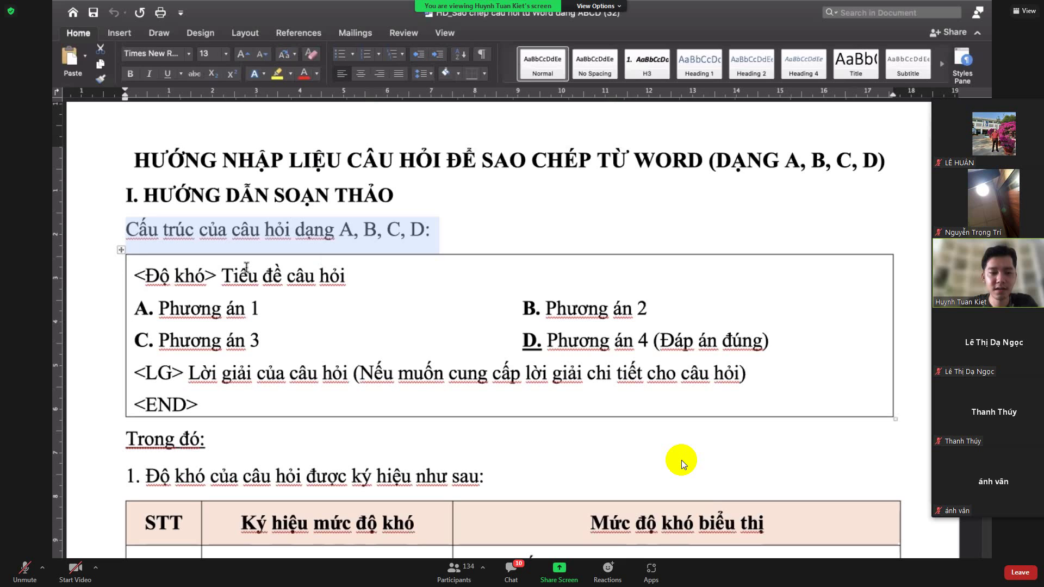
- Examine the <Độ khó> tag in the A, B, C, D question structure and the table of difficulty codes
{"action": "left_click", "coordinate": [201, 270]}
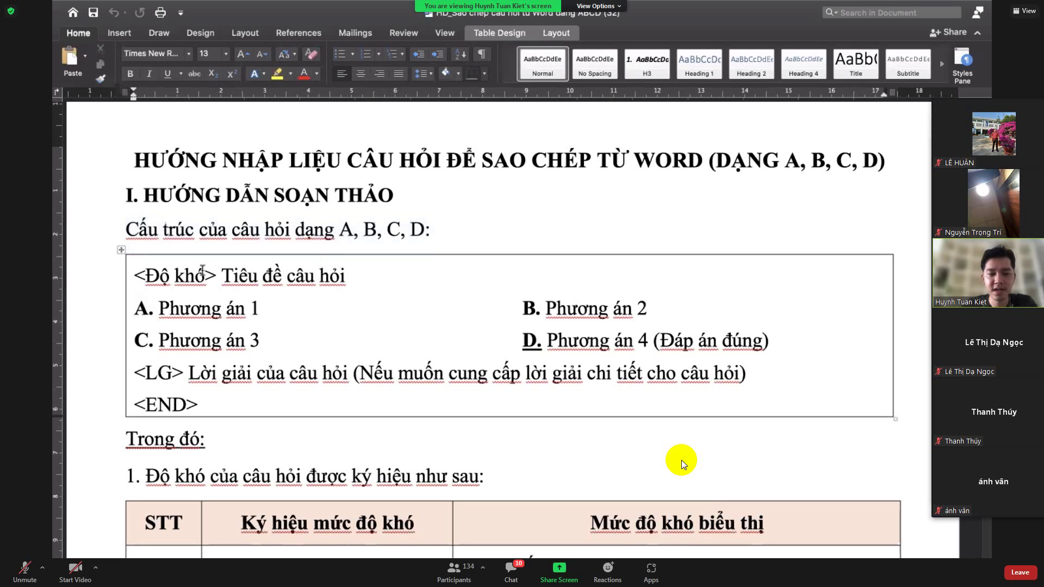
{"action": "left_click_drag", "start_coordinate": [134, 275], "coordinate": [222, 274]}
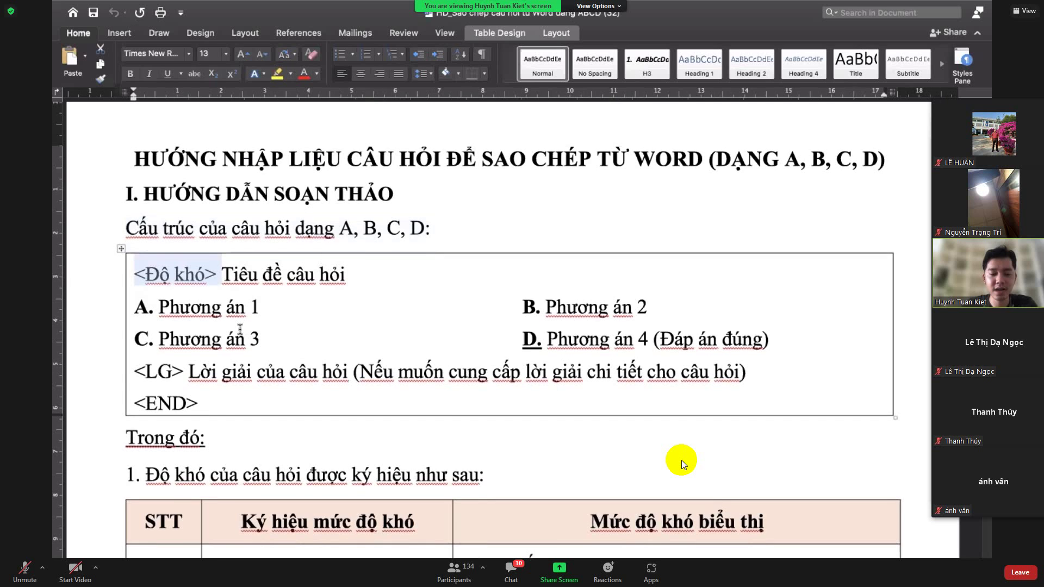
{"action": "scroll", "coordinate": [234, 354], "scroll_direction": "down", "scroll_amount": 5}
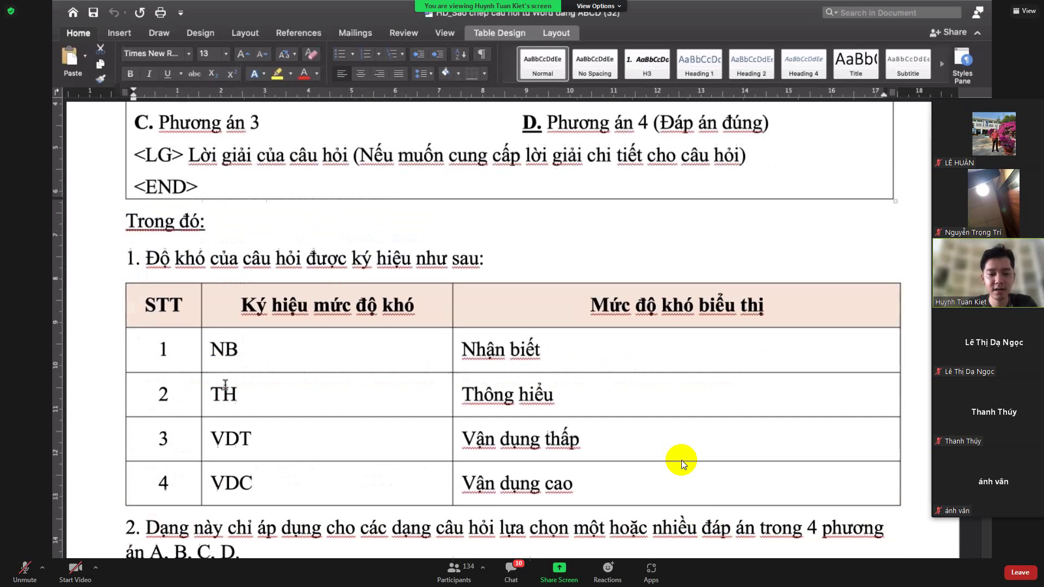
{"action": "scroll", "coordinate": [225, 384], "scroll_direction": "up", "scroll_amount": 2}
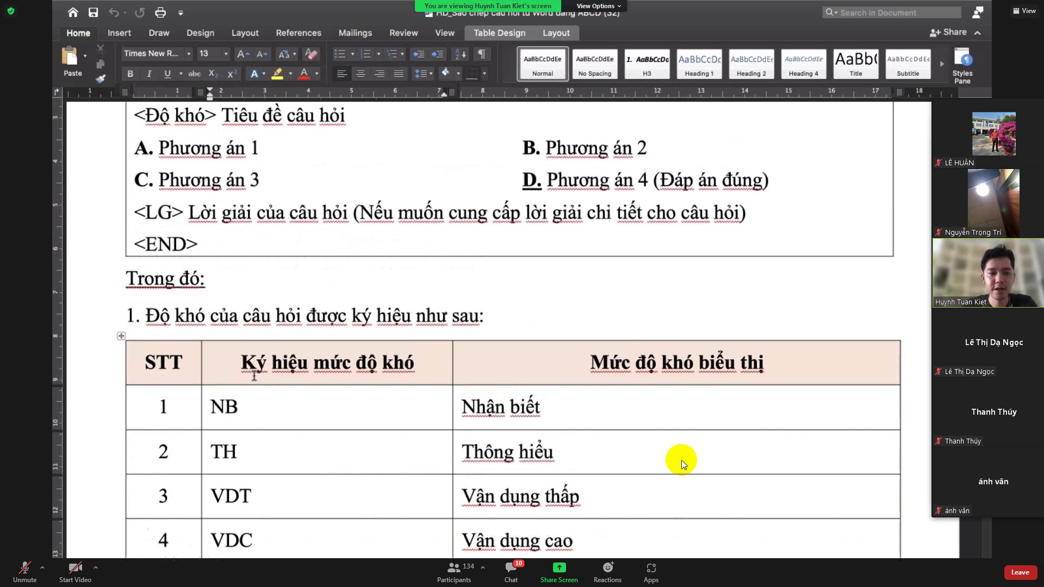
{"action": "scroll", "coordinate": [159, 215], "scroll_direction": "up", "scroll_amount": 2}
- Examine the A, B, C, D option labels and how the correct answer's label is underlined in the structure
{"action": "left_click", "coordinate": [159, 215]}
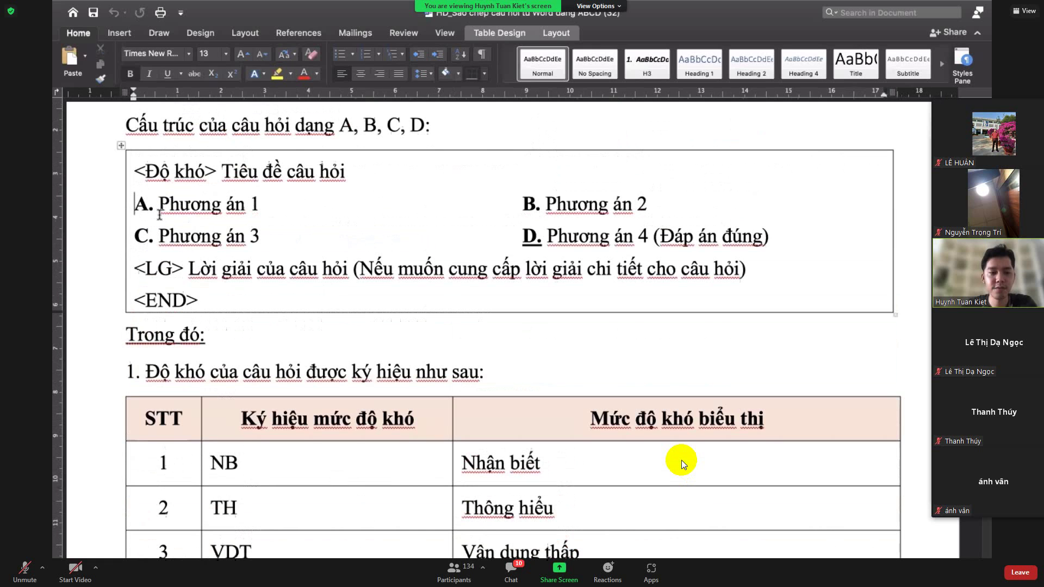
{"action": "left_click", "coordinate": [536, 206]}
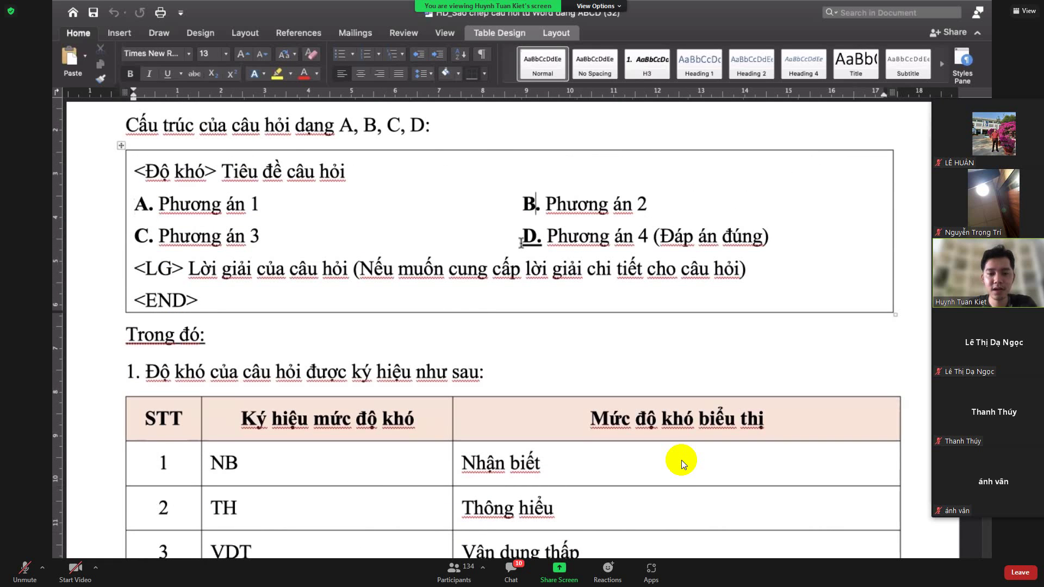
{"action": "left_click", "coordinate": [521, 243]}
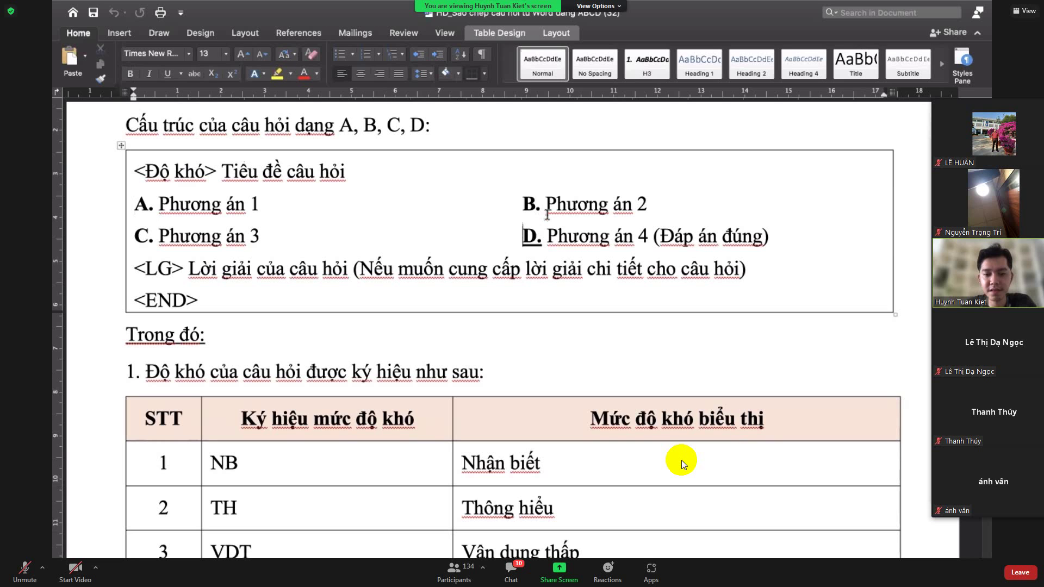
{"action": "scroll", "coordinate": [697, 294], "scroll_direction": "up", "scroll_amount": 5}
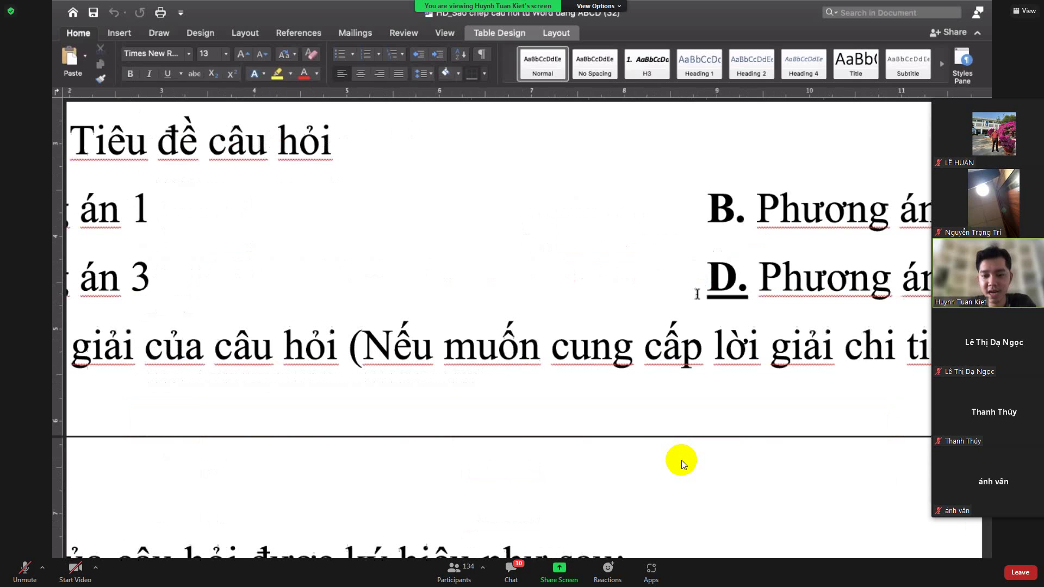
{"action": "scroll", "coordinate": [697, 294], "scroll_direction": "right", "scroll_amount": 2}
{"action": "left_click", "coordinate": [690, 292]}
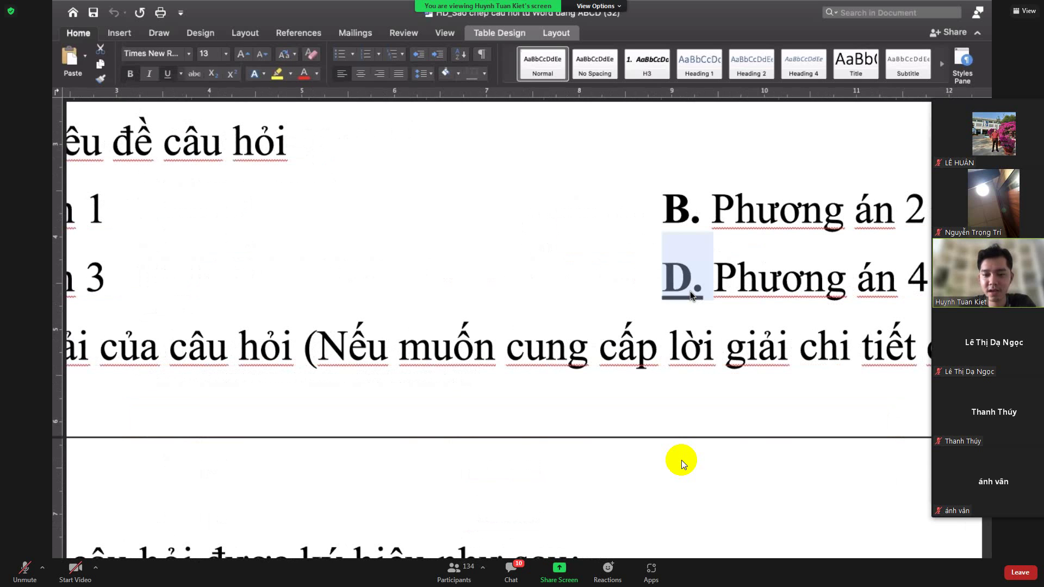
{"action": "scroll", "coordinate": [690, 291], "scroll_direction": "down", "scroll_amount": 3}
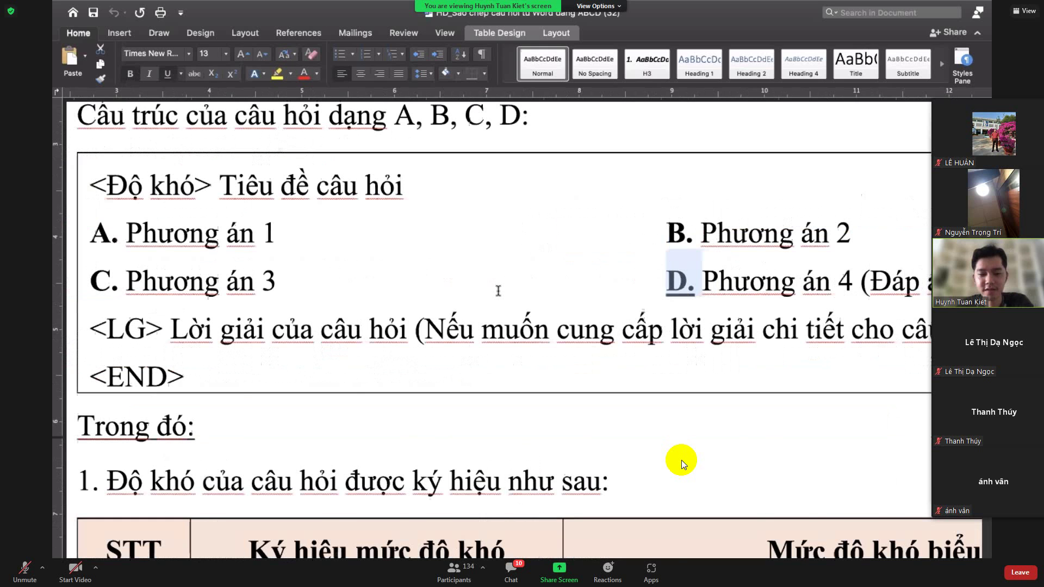
- Delete the optional <LG> solution line from the A, B, C, D question structure and select the remaining structure
{"action": "scroll", "coordinate": [441, 303], "scroll_direction": "down", "scroll_amount": 2}
{"action": "double_click", "coordinate": [202, 325]}
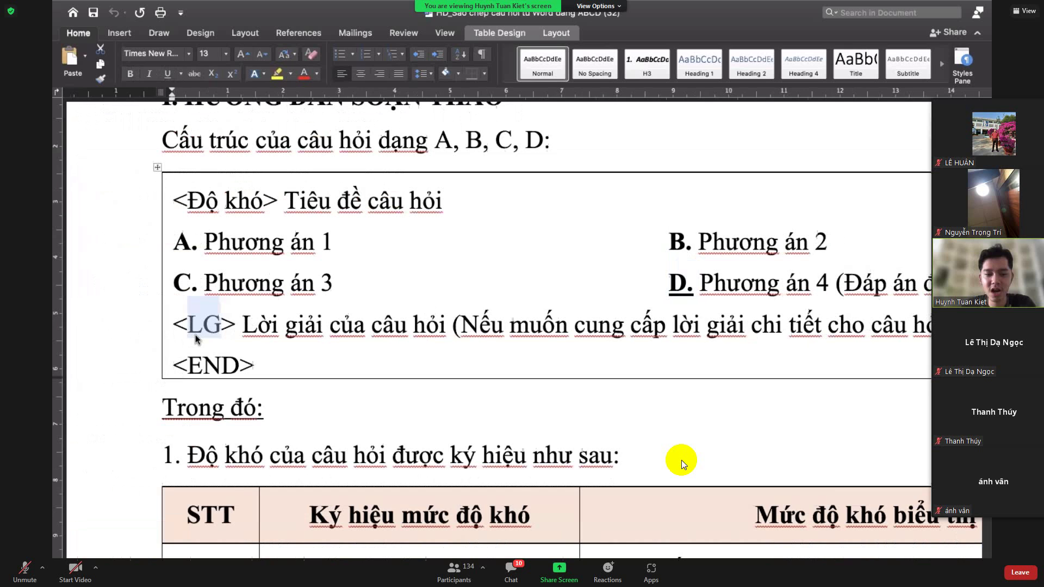
{"action": "key", "text": "super+y"}
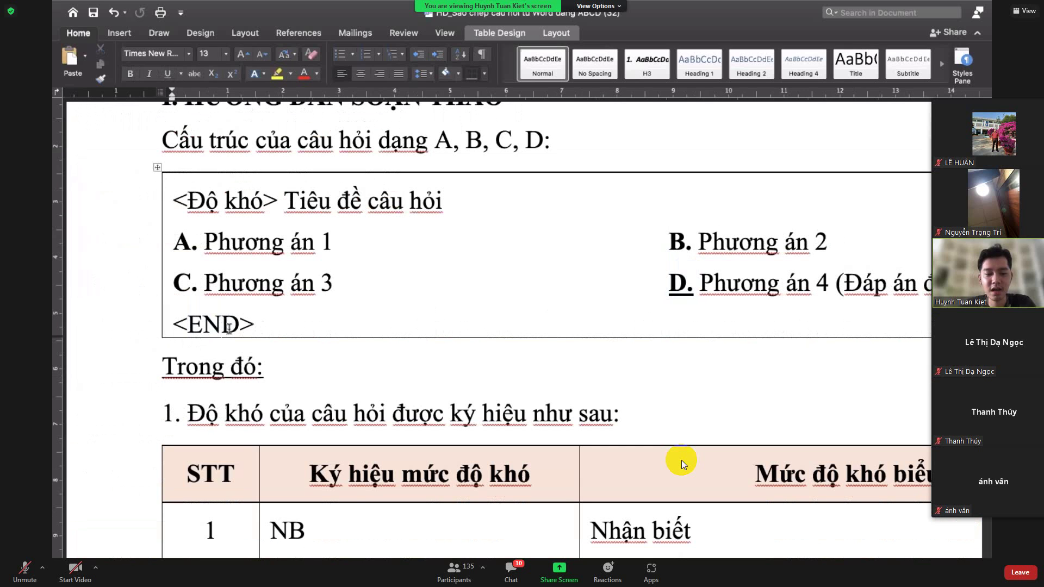
{"action": "triple_click", "coordinate": [226, 247]}
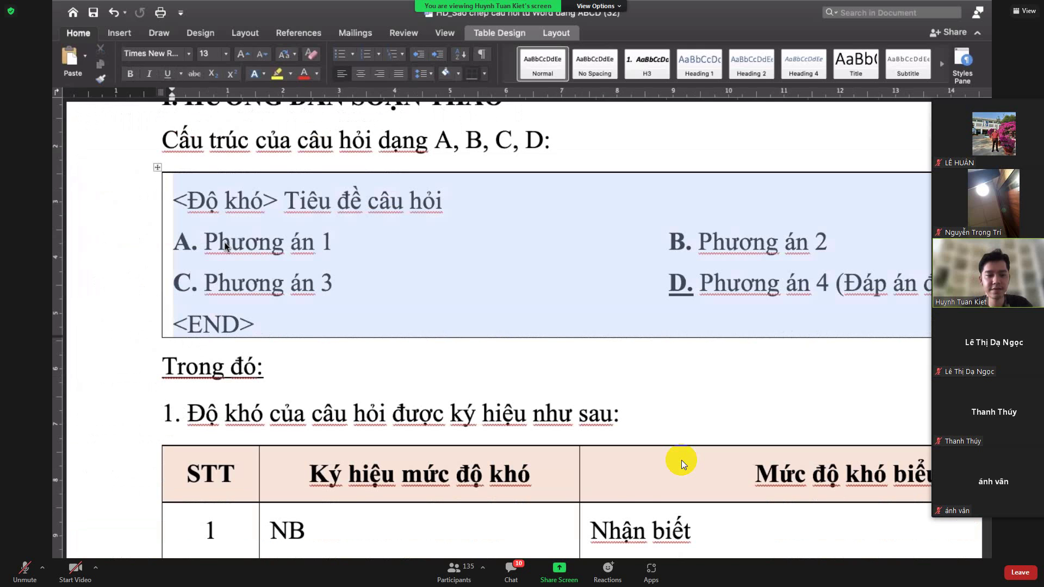
- Switch to the ĐỀ SINH HỌC document, replace the Câu 1 numbering of the ADN question with <TH>, and underline its answer label C
{"action": "mouse_move", "coordinate": [571, 555]}
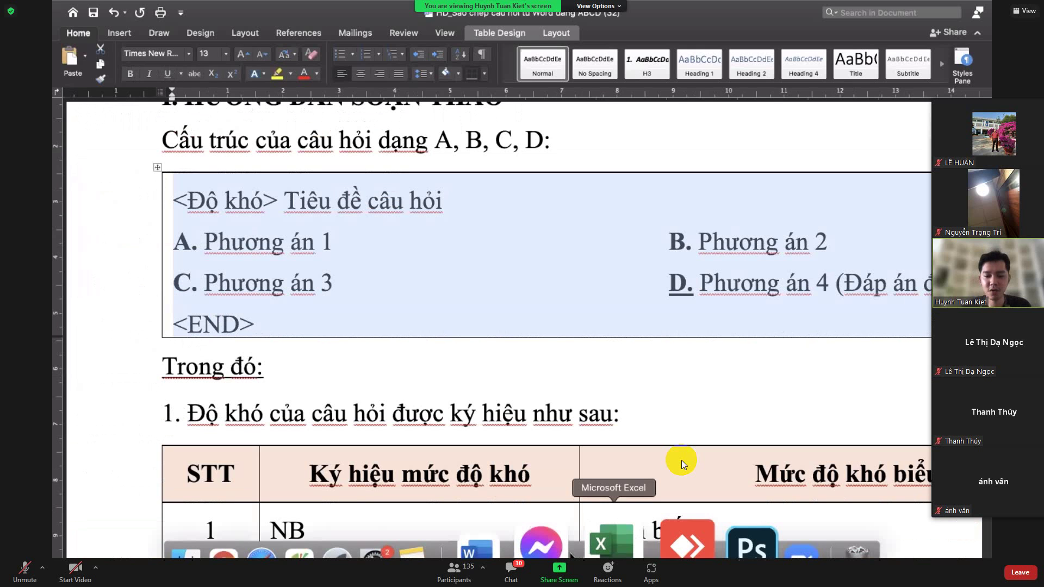
{"action": "right_click", "coordinate": [547, 550]}
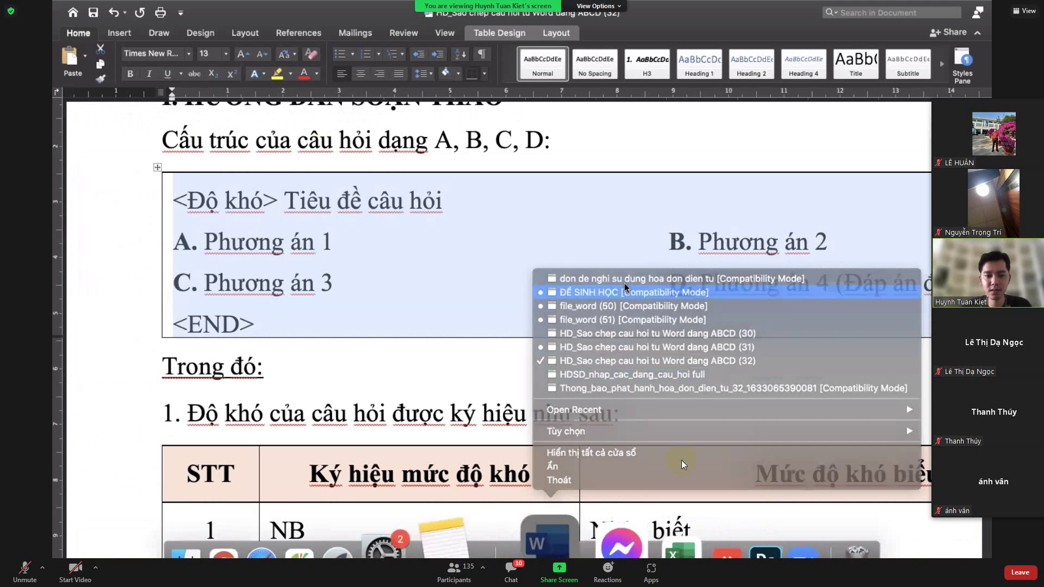
{"action": "left_click", "coordinate": [624, 285]}
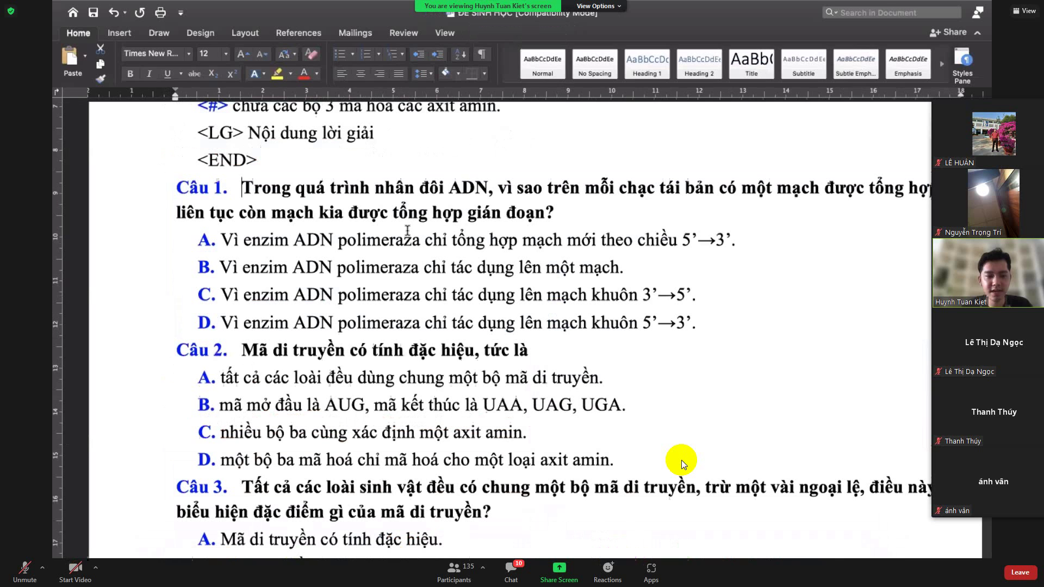
{"action": "key", "text": "BackSpace"}
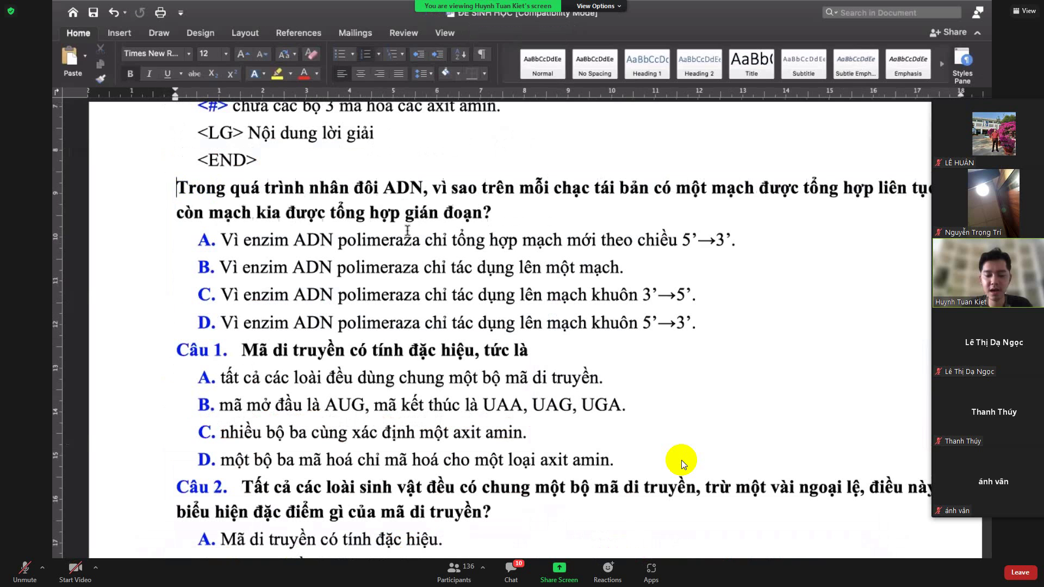
{"action": "type", "text": "<TH"}
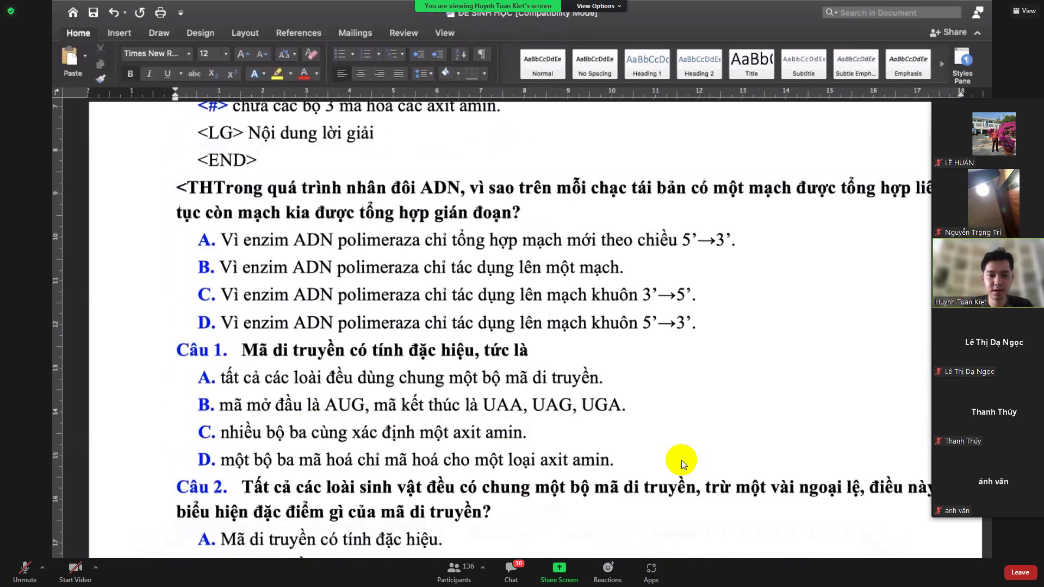
{"action": "type", "text": ">"}
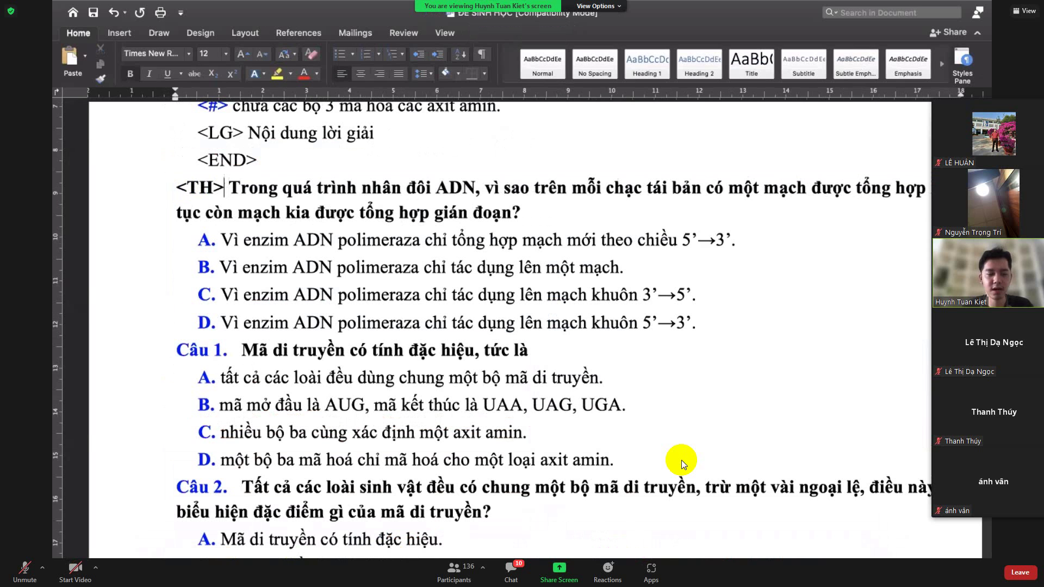
{"action": "double_click", "coordinate": [204, 294]}
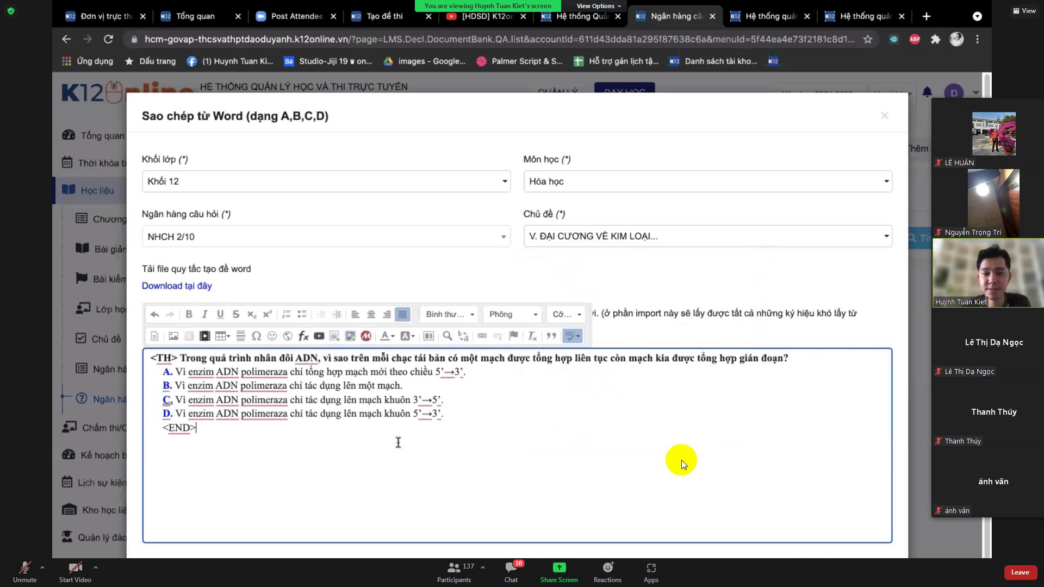
- Add two more copies of the <TH> ADN question below the first one and import the questions into NHCH 2/10
{"action": "key", "text": "Return"}
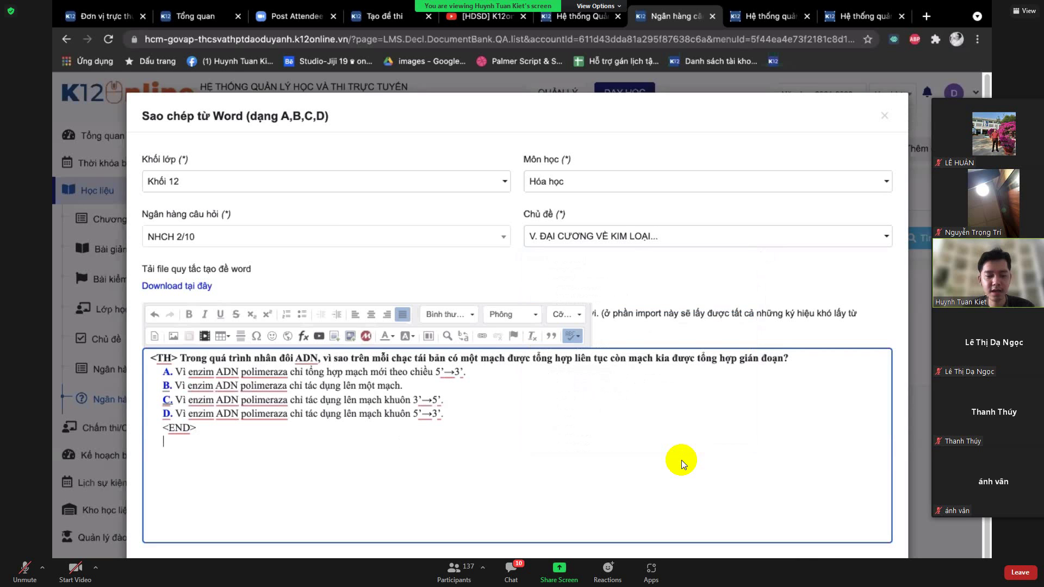
{"action": "type", "text": "<TH> Trong quá trình nhân đôi ADN, vì sao trên mỗi chạc tái bản có một mạch được tổng hợp liên tục còn mạch kia được tổng hợp gián đoạn? A. Vì enzim ADN polimeraza chỉ tổng hợp mạch mới theo chiều 5’→3’. B. Vì enzim ADN polimeraza chỉ tác dụng lên một mạch. C. Vì enzim ADN polimeraza chỉ tác dụng lên mạch khuôn 3’→5’. D. Vì enzim ADN polimeraza chỉ tác dụng lên mạch khuôn 5’→3’. <END>"}
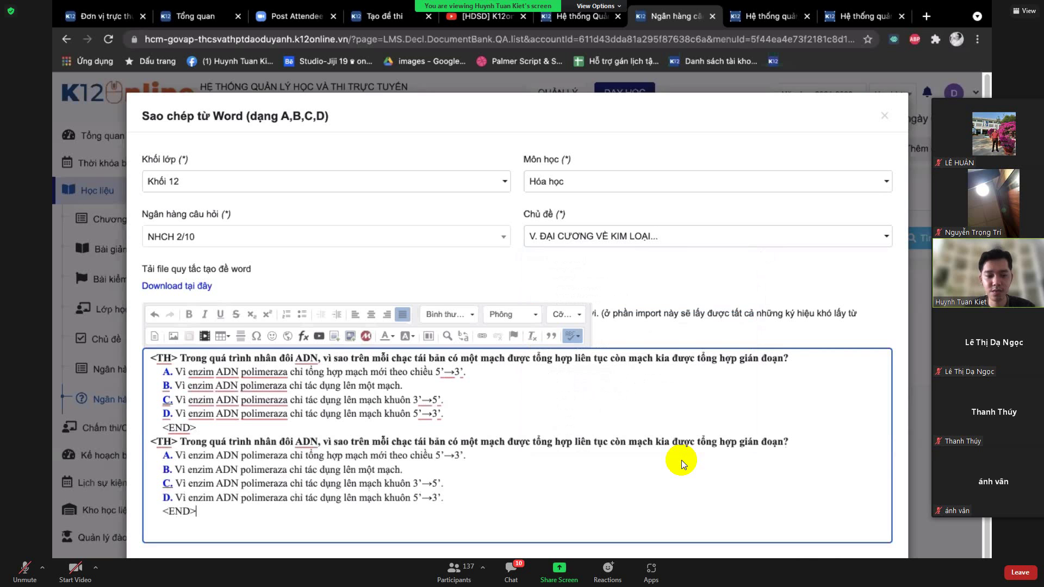
{"action": "type", "text": "<TH> Trong quá trình nhân đôi ADN, vì sao trên mỗi chạc tái bản có một mạch được tổng hợp liên tục còn mạch kia được tổng hợp gián đoạn? A. Vì enzim ADN polimeraza chỉ tổng hợp mạch mới theo chiều 5’→3’. B. Vì enzim ADN polimeraza chỉ tác dụng lên một mạch. C. Vì enzim ADN polimeraza chỉ tác dụng lên mạch khuôn 3’→5’. D. Vì enzim ADN polimeraza chỉ tác dụng lên mạch khuôn 5’→3’. <END>"}
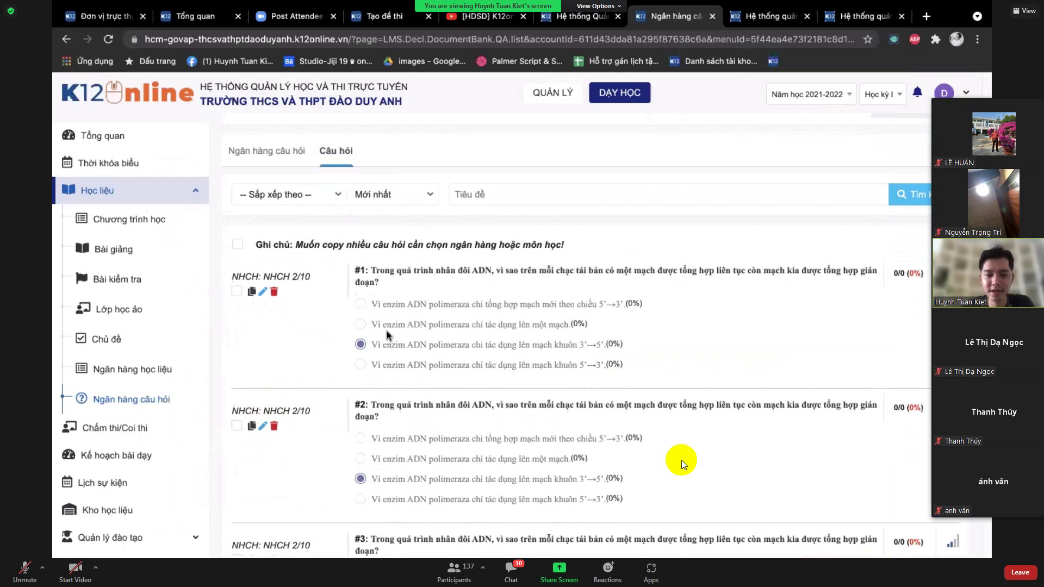
- Check the difficulty level and answers of the first imported question, and close its editing form
{"action": "left_click", "coordinate": [261, 293]}
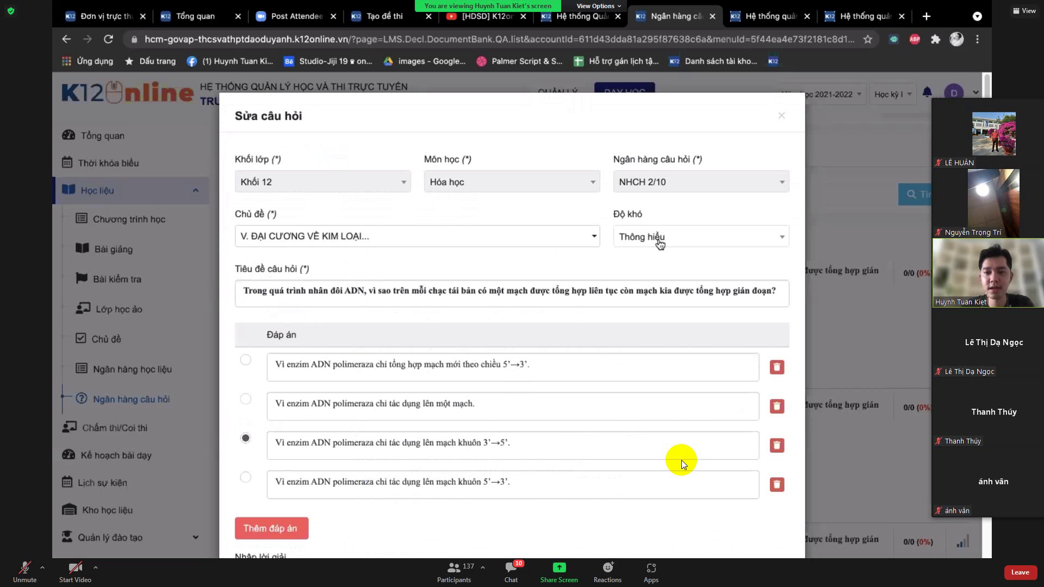
{"action": "left_click", "coordinate": [922, 150]}
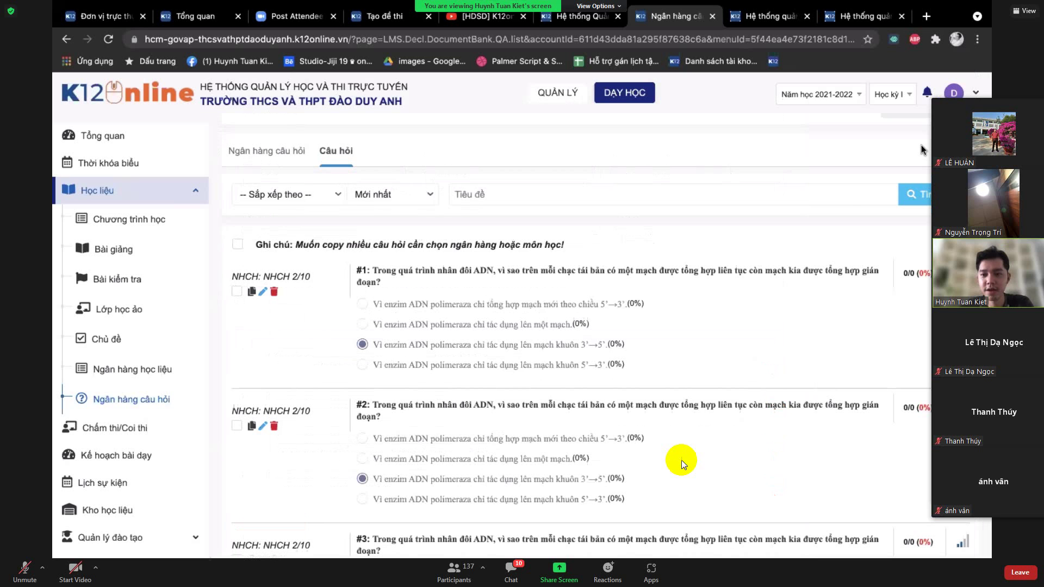
- Start adding a question by manual entry (Nhập tay) with the reading-comprehension type Câu hỏi dạng đọc hiểu
{"action": "scroll", "coordinate": [922, 150], "scroll_direction": "up", "scroll_amount": 2}
{"action": "left_click", "coordinate": [903, 132]}
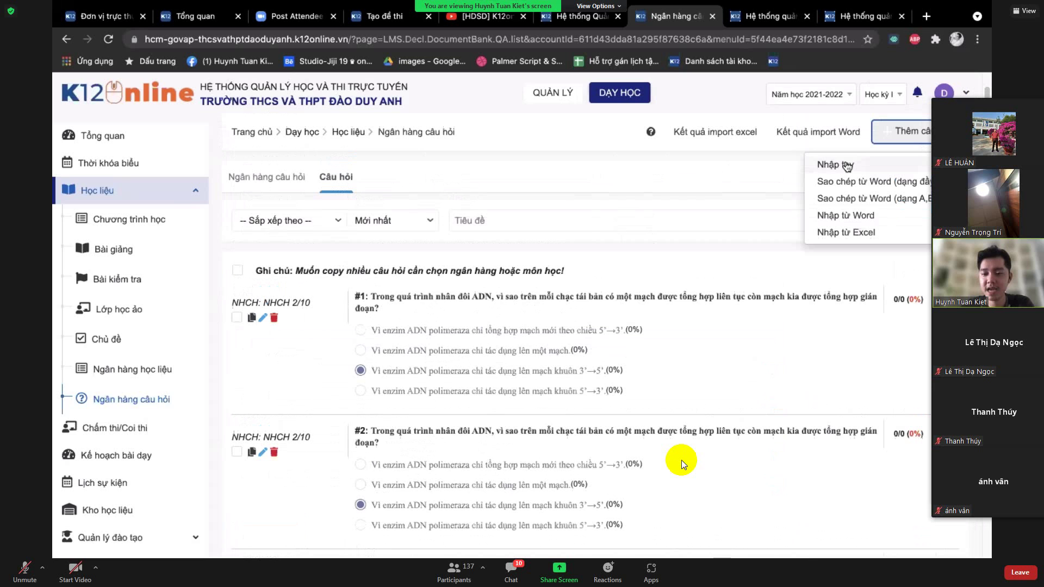
{"action": "left_click", "coordinate": [845, 165]}
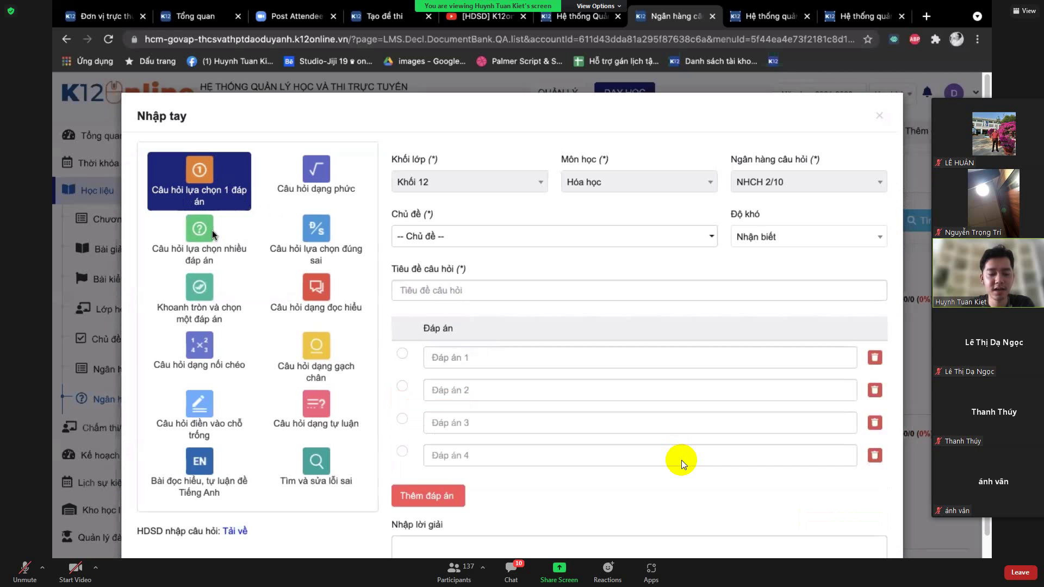
{"action": "left_click", "coordinate": [316, 294]}
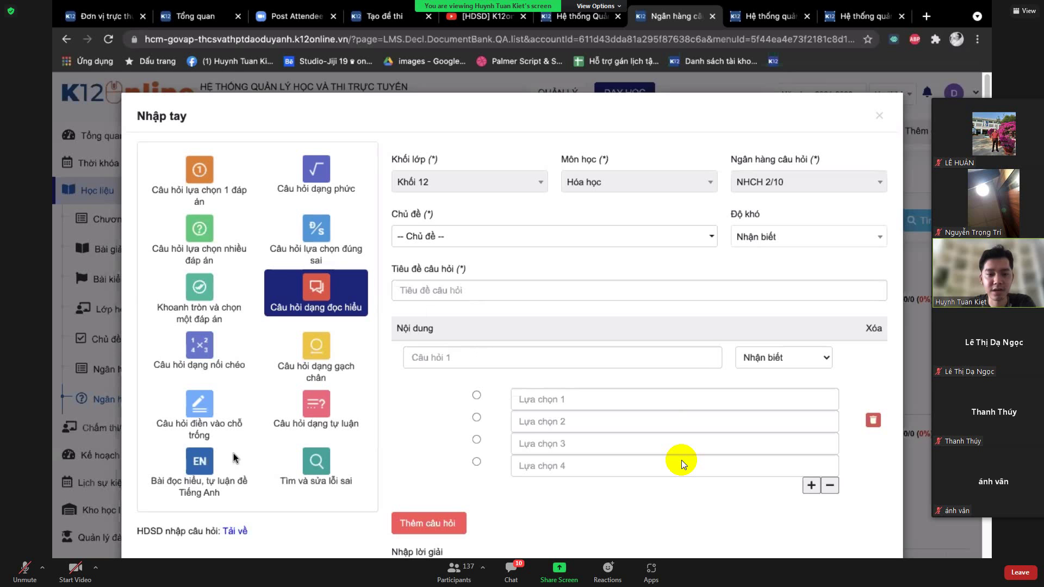
- Look at the English reading and essay question form (Bài đọc hiểu, tự luận đề Tiếng Anh) and the HDSD nhập câu hỏi guide link
{"action": "left_click_drag", "start_coordinate": [137, 531], "coordinate": [185, 525]}
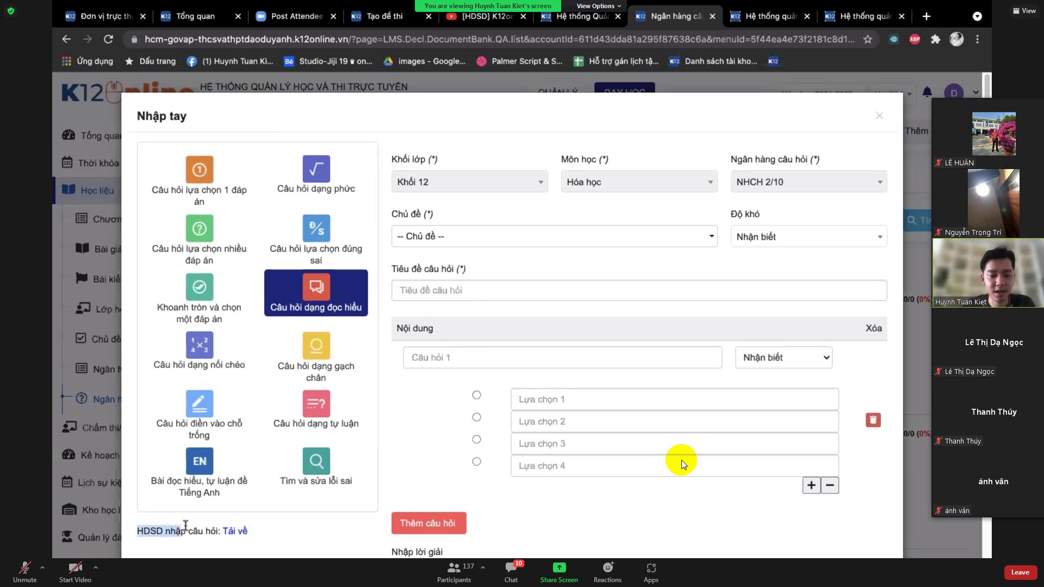
{"action": "left_click", "coordinate": [207, 475]}
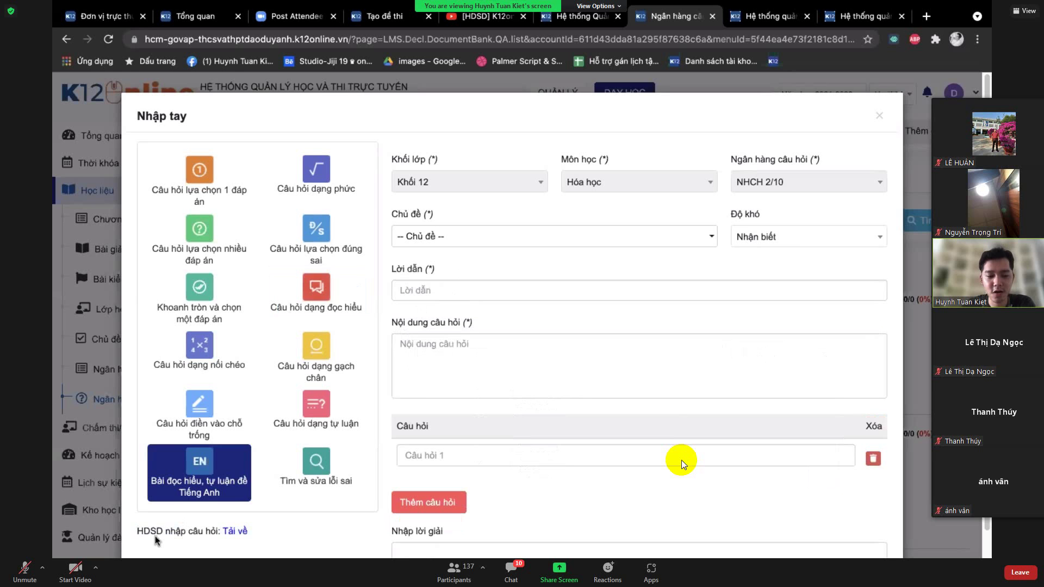
{"action": "left_click_drag", "start_coordinate": [155, 537], "coordinate": [248, 536]}
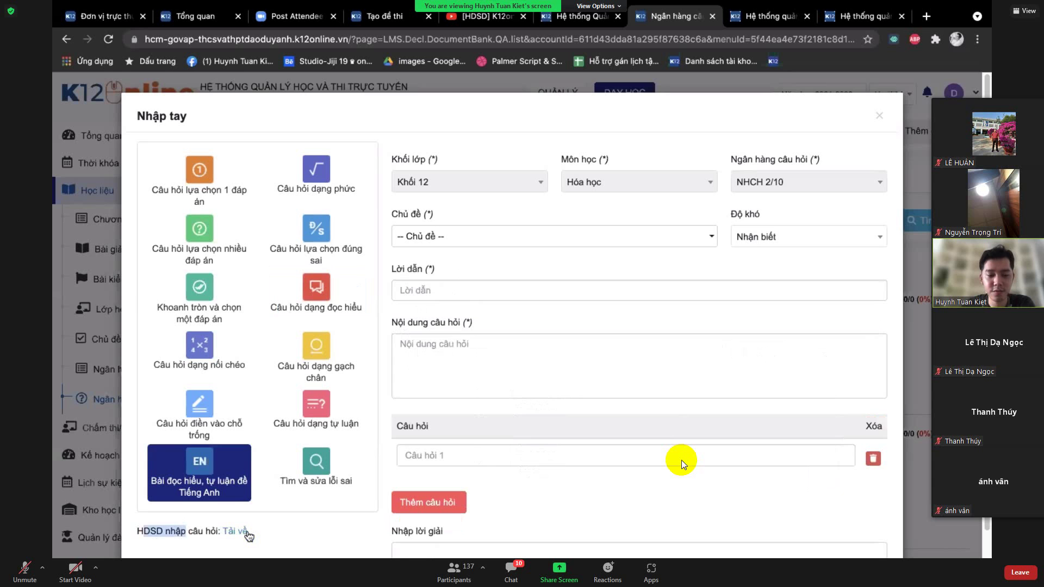
{"action": "left_click", "coordinate": [248, 536]}
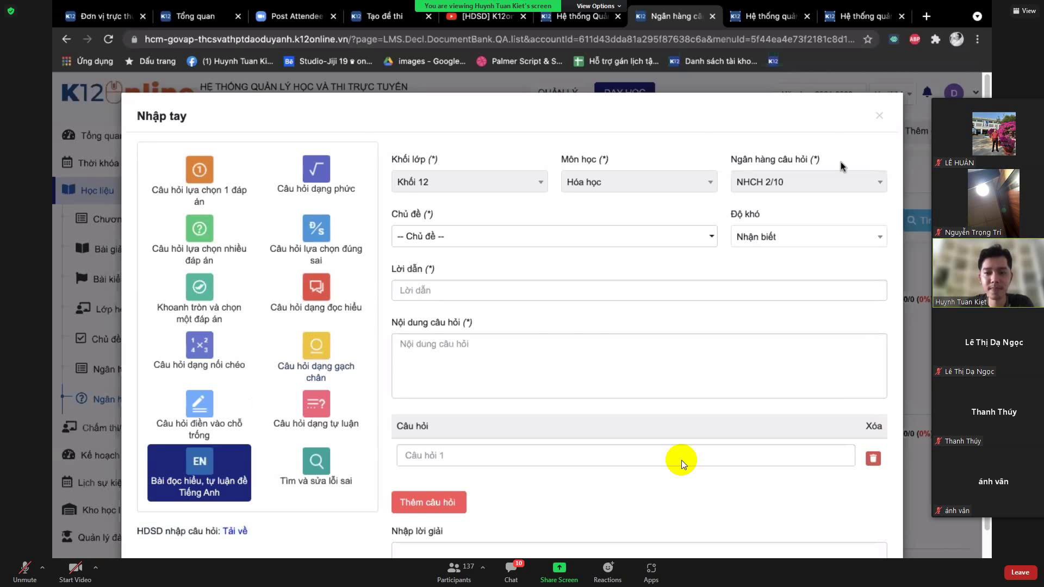
- Start a Sao chép từ Word (dạng đầy đủ) import under topic III. AMIN. AMINO AXIT. PROTEIN and insert the <TH> ADN question
{"action": "left_click", "coordinate": [909, 143]}
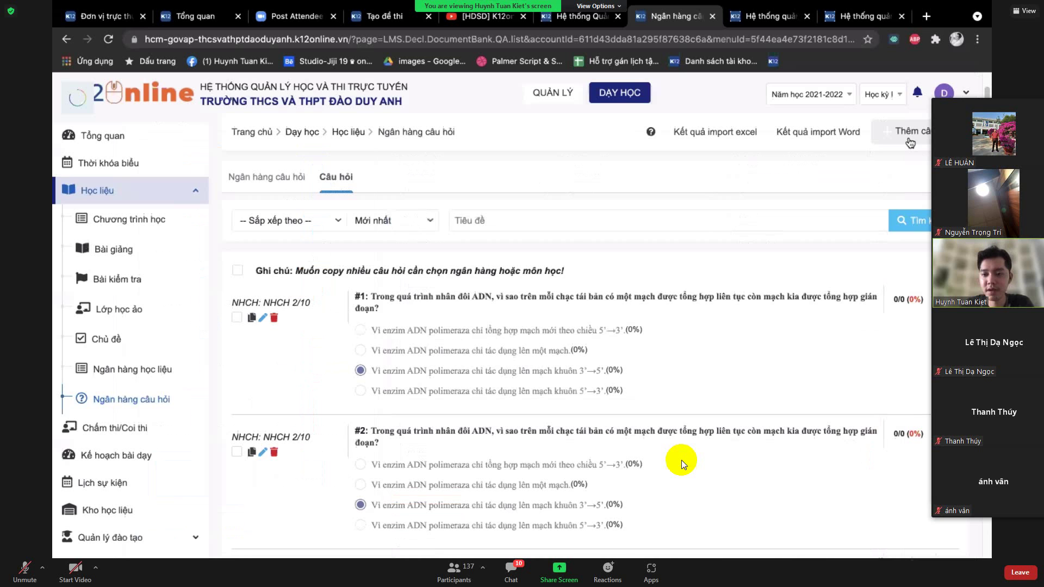
{"action": "left_click", "coordinate": [881, 182]}
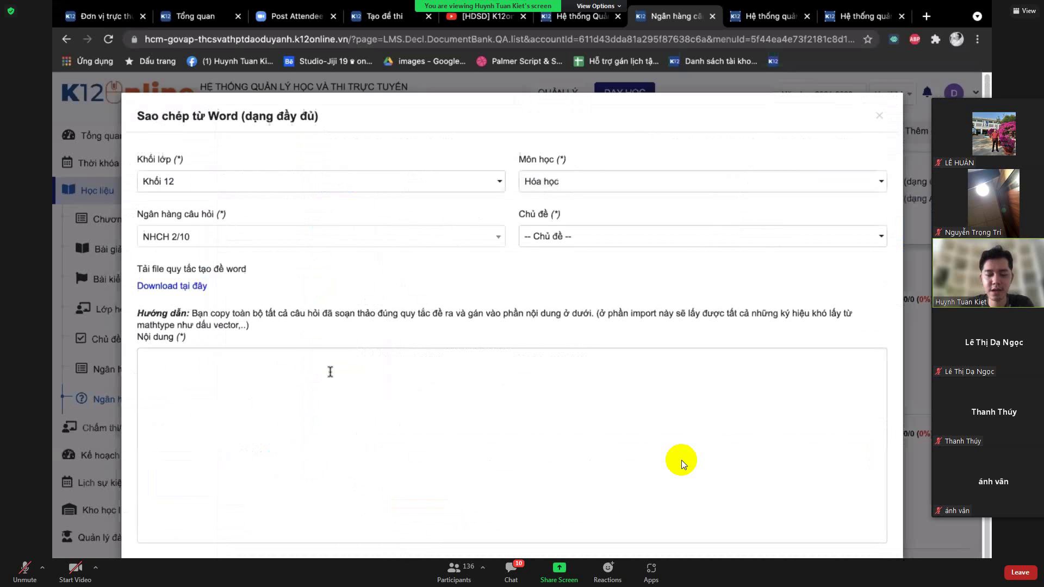
{"action": "left_click", "coordinate": [199, 416]}
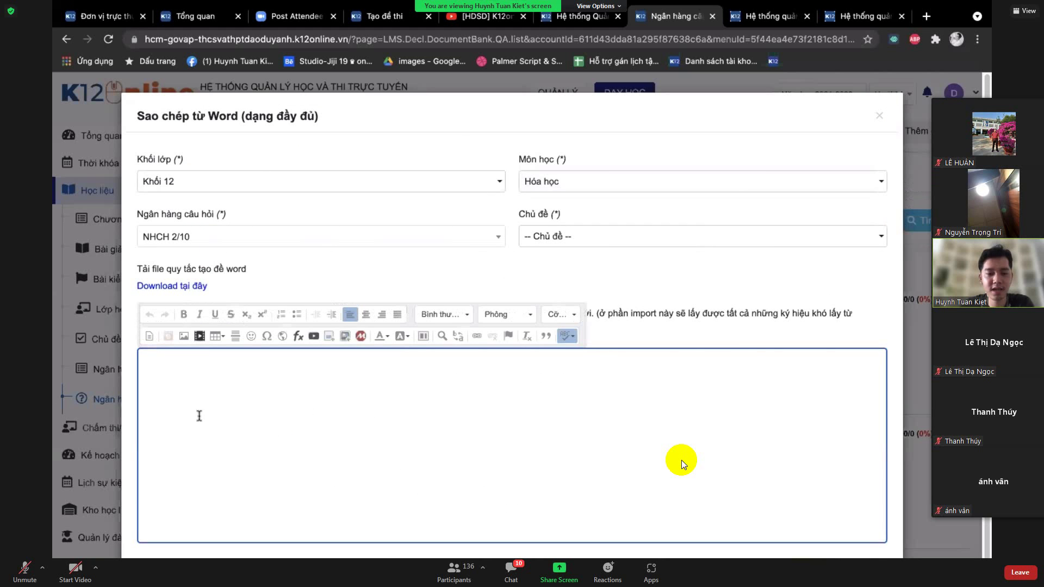
{"action": "left_click", "coordinate": [571, 236]}
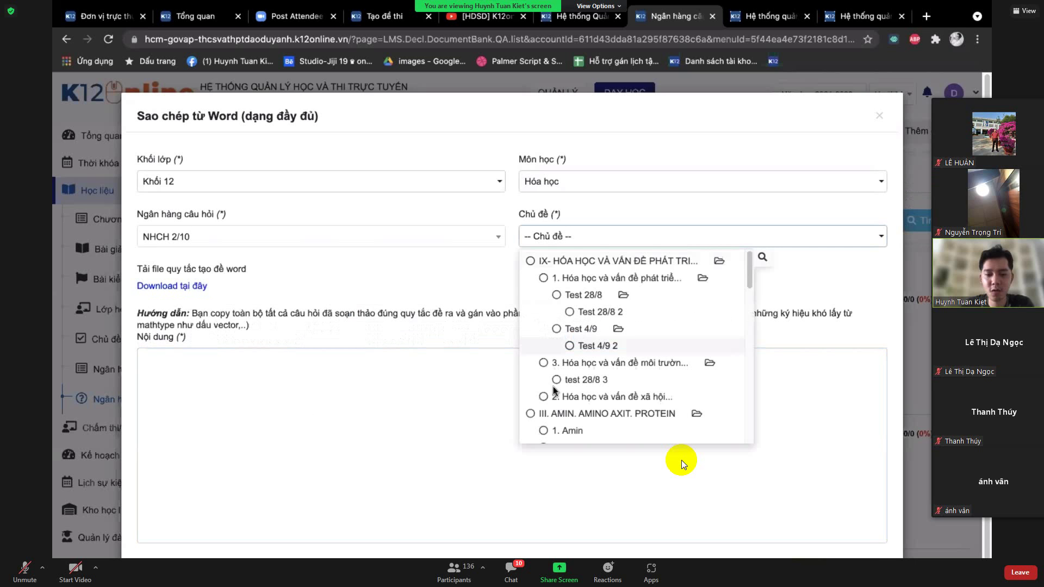
{"action": "left_click", "coordinate": [560, 414]}
{"action": "left_click", "coordinate": [375, 384]}
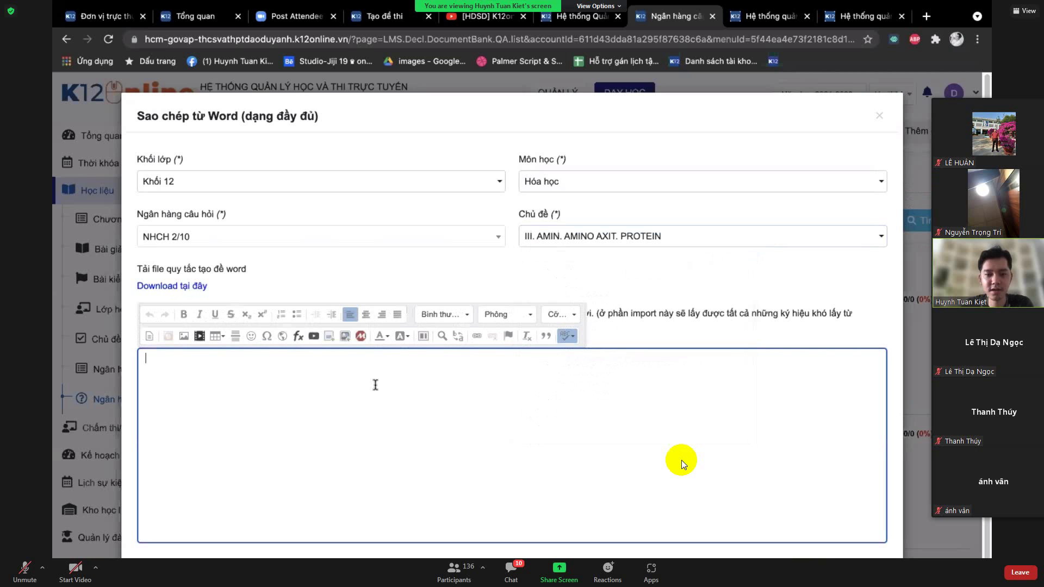
{"action": "type", "text": "<TH> Trong quá trình nhân đôi ADN, vì sao trên mỗi chạc tái bản có một mạch được tổng hợp liên tục còn mạch kia được tổng hợp gián đoạn? A. Vì enzim ADN polimeraza chỉ tổng hợp mạch mới theo chiều 5’→3’. B. Vì enzim ADN polimeraza chỉ tác dụng lên một mạch. C. Vì enzim ADN polimeraza chỉ tác dụng lên mạch khuôn 3’→5’. D. Vì enzim ADN polimeraza chỉ tác dụng lên mạch khuôn 5’→3’. <END>"}
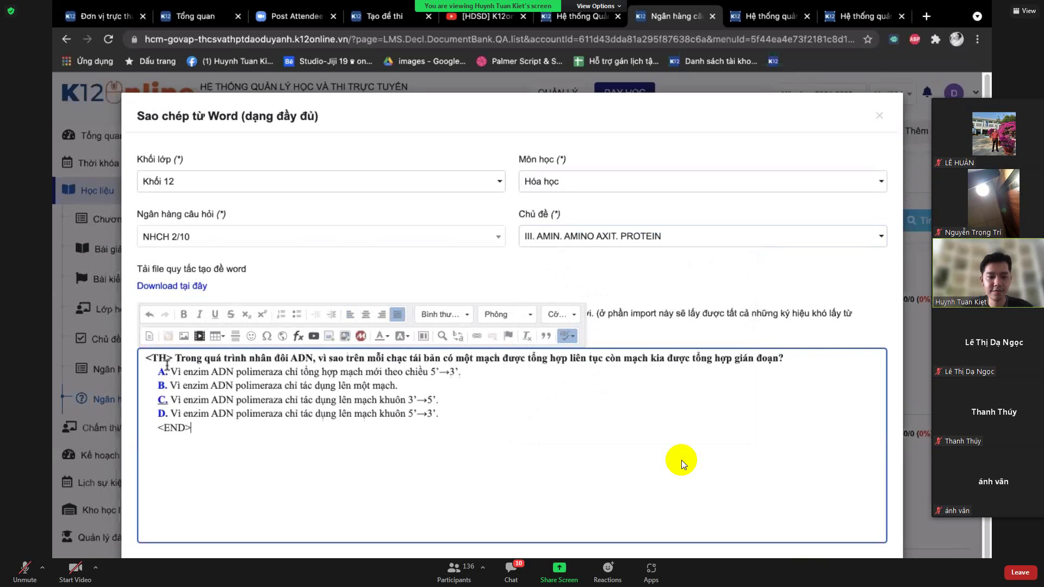
- Replace the TH tag of the ADN question with VDC-COA
{"action": "double_click", "coordinate": [163, 360]}
{"action": "key", "text": "BackSpace"}
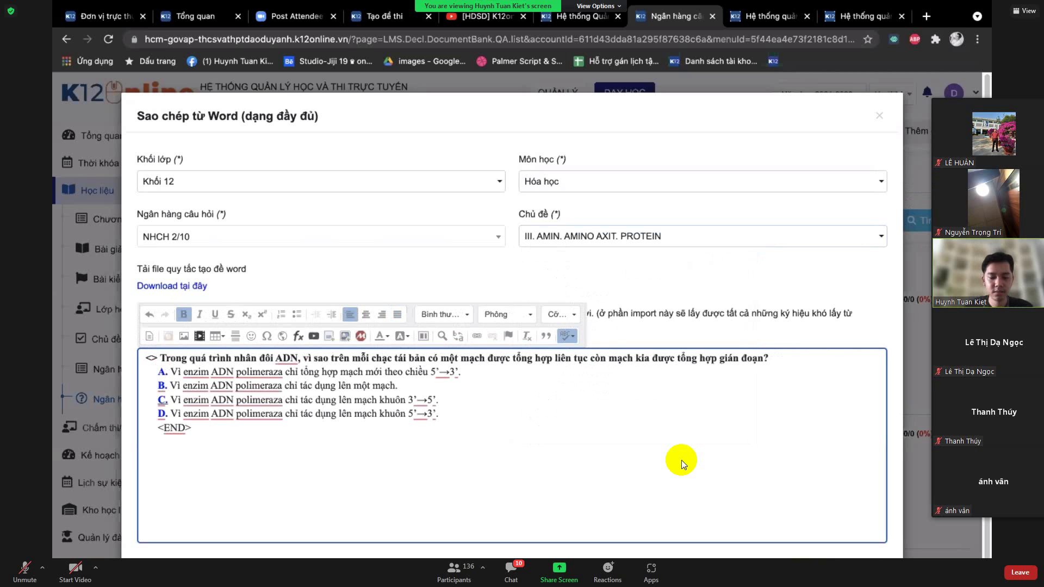
{"action": "type", "text": "VDC-C"}
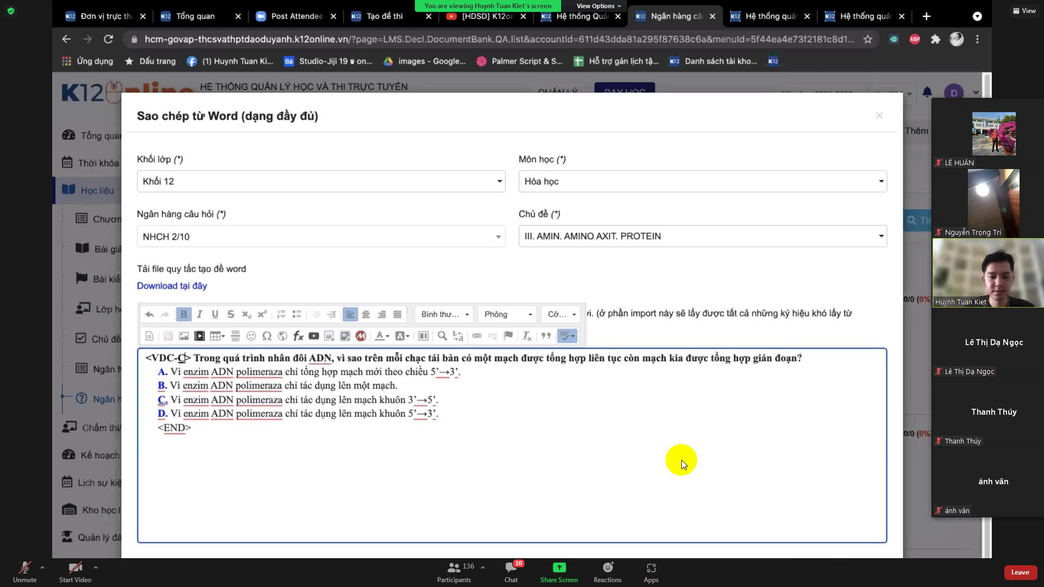
{"action": "type", "text": "OA"}
- Replace answer label A with <#> and answer label B with <$>
{"action": "key", "text": "Down"}
{"action": "key", "text": "Home"}
{"action": "key", "text": "Delete"}
{"action": "key", "text": "Delete"}
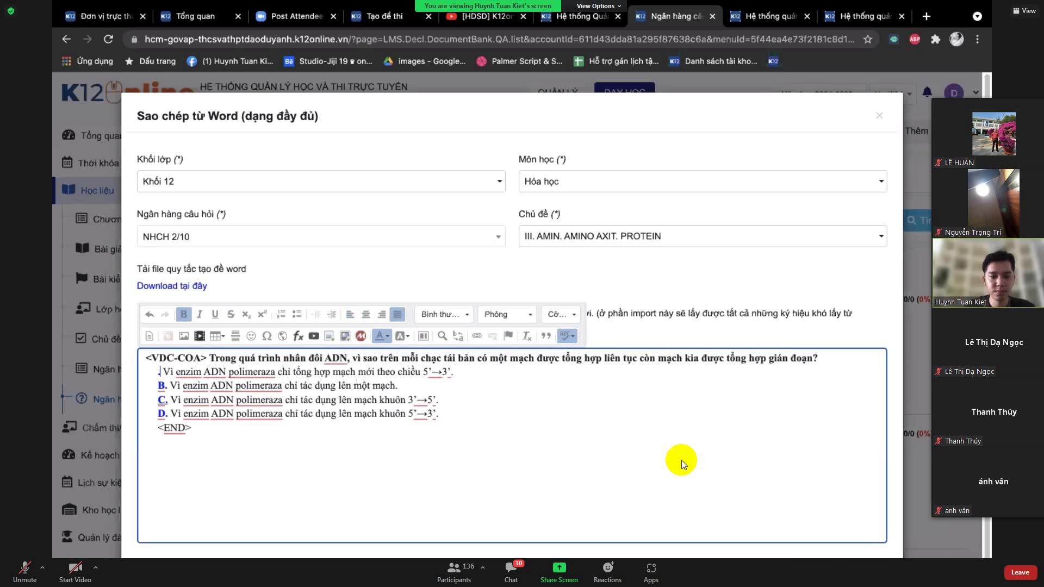
{"action": "type", "text": "<#>"}
{"action": "key", "text": "Down"}
{"action": "key", "text": "Home"}
{"action": "key", "text": "Delete"}
{"action": "key", "text": "Delete"}
{"action": "type", "text": "<"}
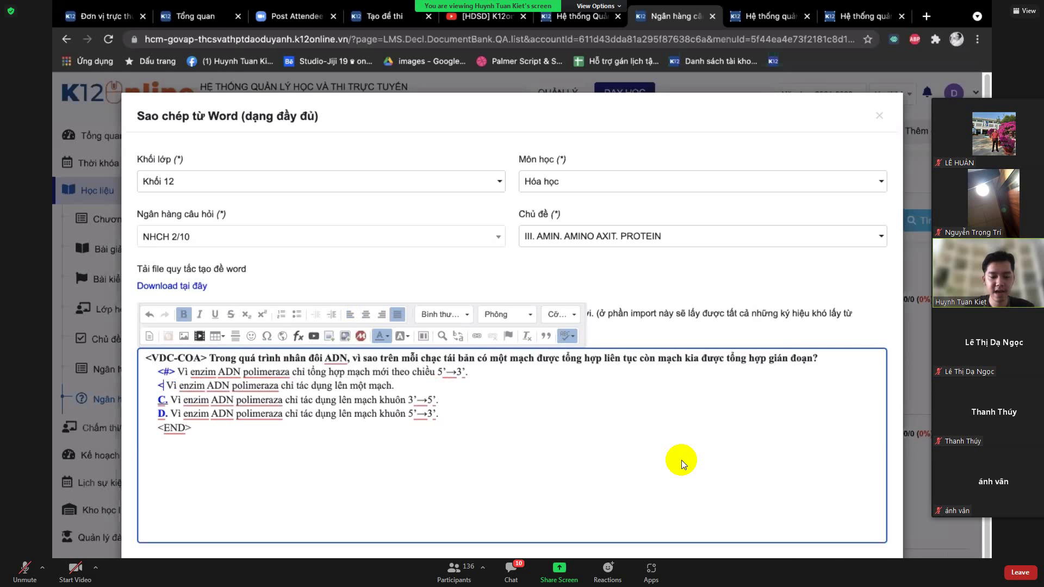
{"action": "type", "text": "$>"}
- Replace answer labels C and D with <$> and import the question into NHCH 2/10
{"action": "key", "text": "Down"}
{"action": "key", "text": "BackSpace"}
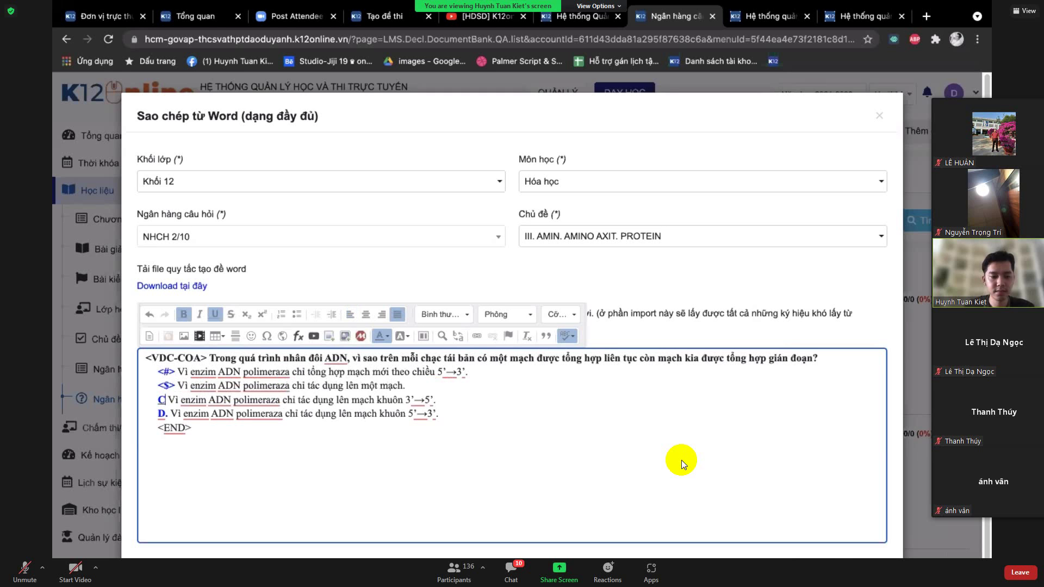
{"action": "key", "text": "BackSpace"}
{"action": "type", "text": "<$>"}
{"action": "key", "text": "Down"}
{"action": "key", "text": "Home"}
{"action": "key", "text": "Delete"}
{"action": "key", "text": "Delete"}
{"action": "type", "text": "<"}
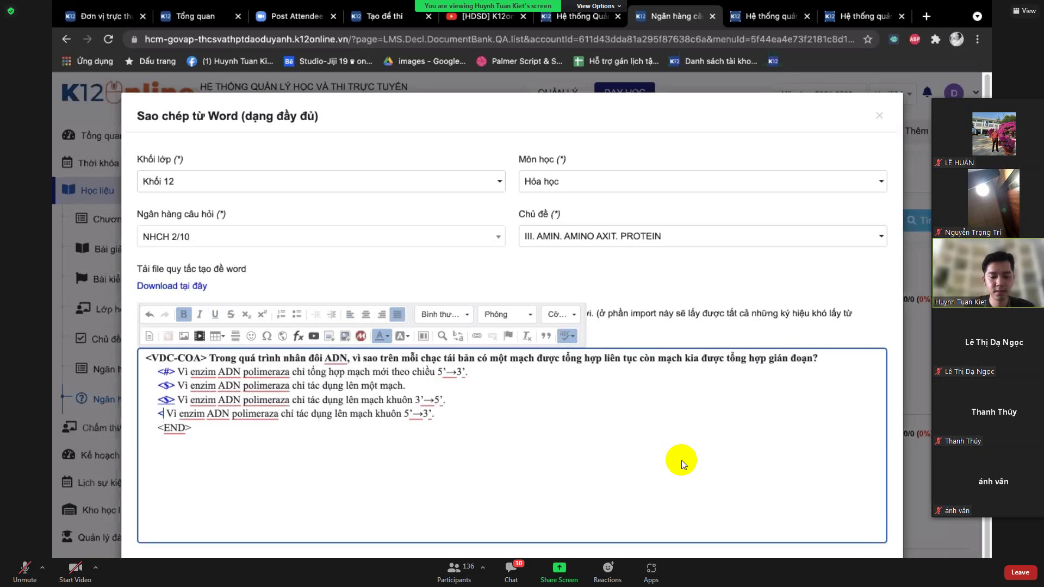
{"action": "type", "text": "$>"}
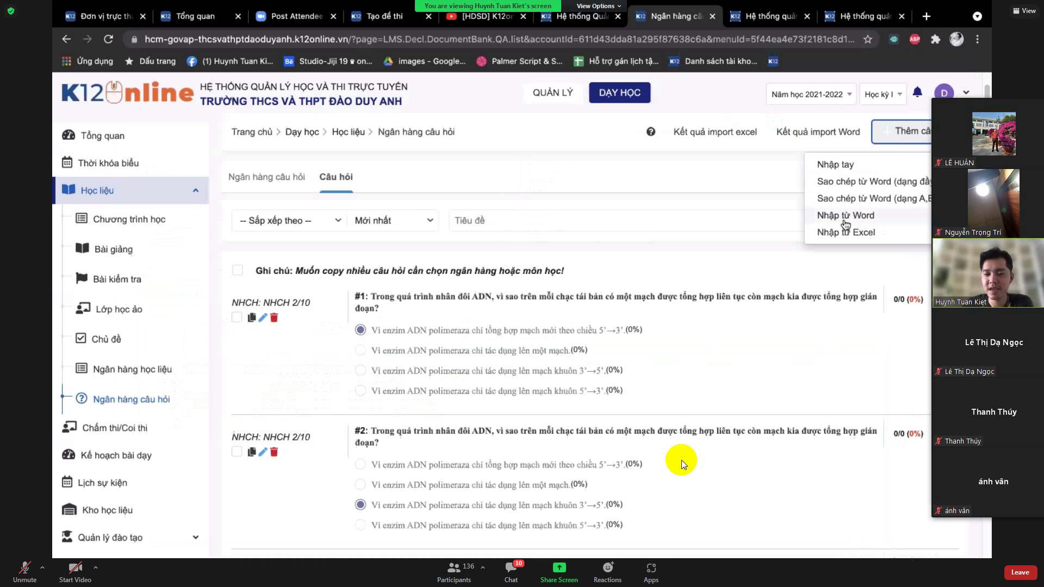
- Start a Nhập từ Word import under topic IX, switch to Word, and save the tagged function question in Downloads as nhapword 30/9.doc
{"action": "left_click", "coordinate": [845, 217]}
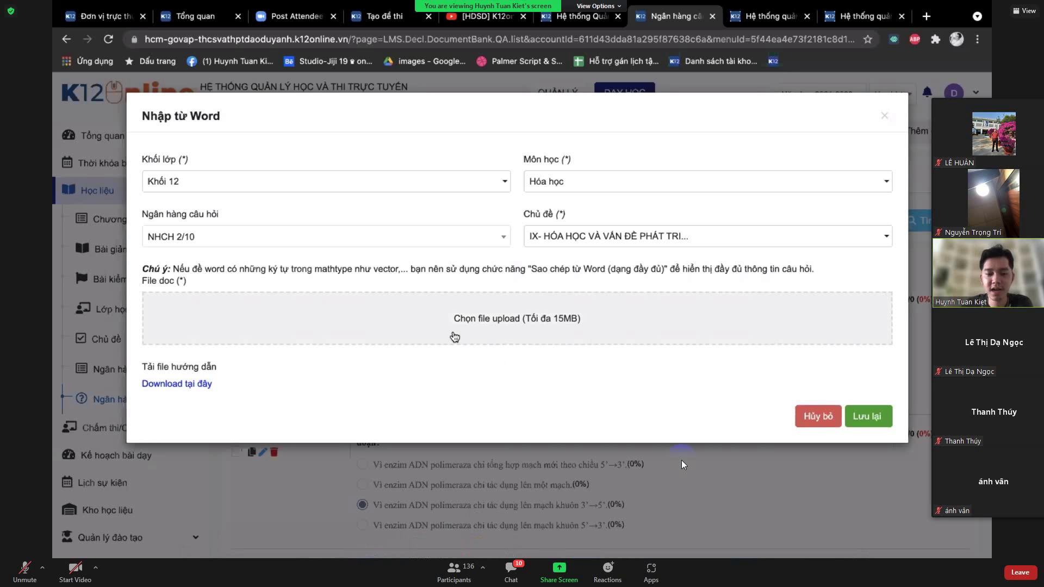
{"action": "right_click", "coordinate": [527, 544]}
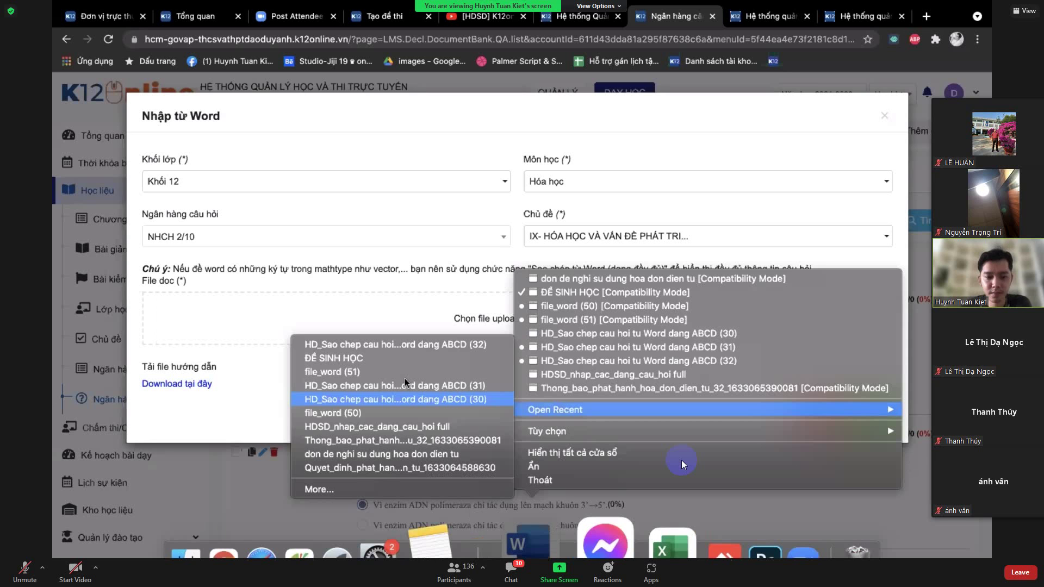
{"action": "left_click", "coordinate": [405, 385]}
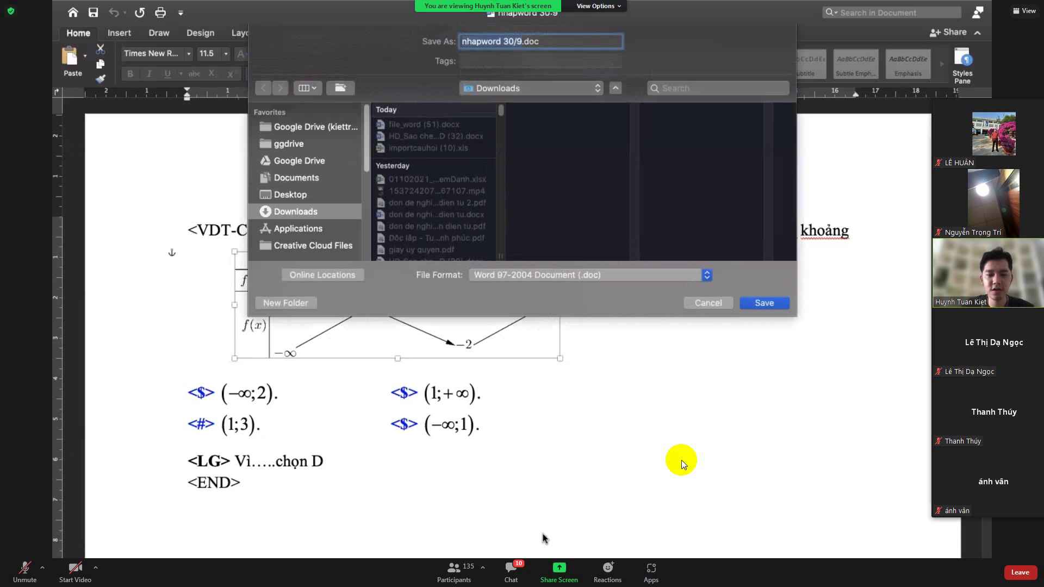
{"action": "left_click", "coordinate": [525, 43]}
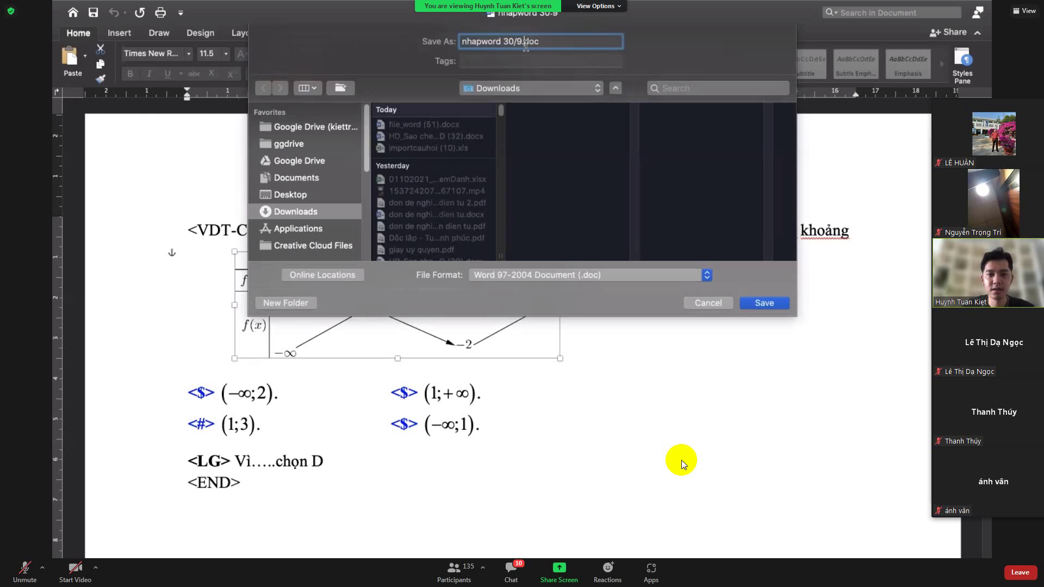
{"action": "key", "text": "Return"}
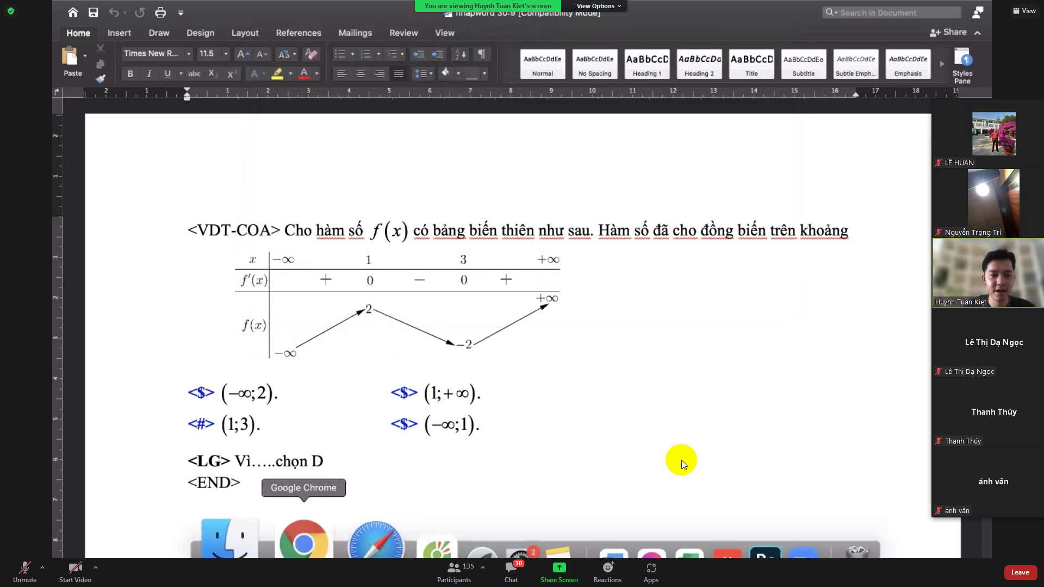
- Switch back to Chrome, choose nhapword 30/9.doc as the upload file, and import it into NHCH 2/10
{"action": "left_click", "coordinate": [303, 541]}
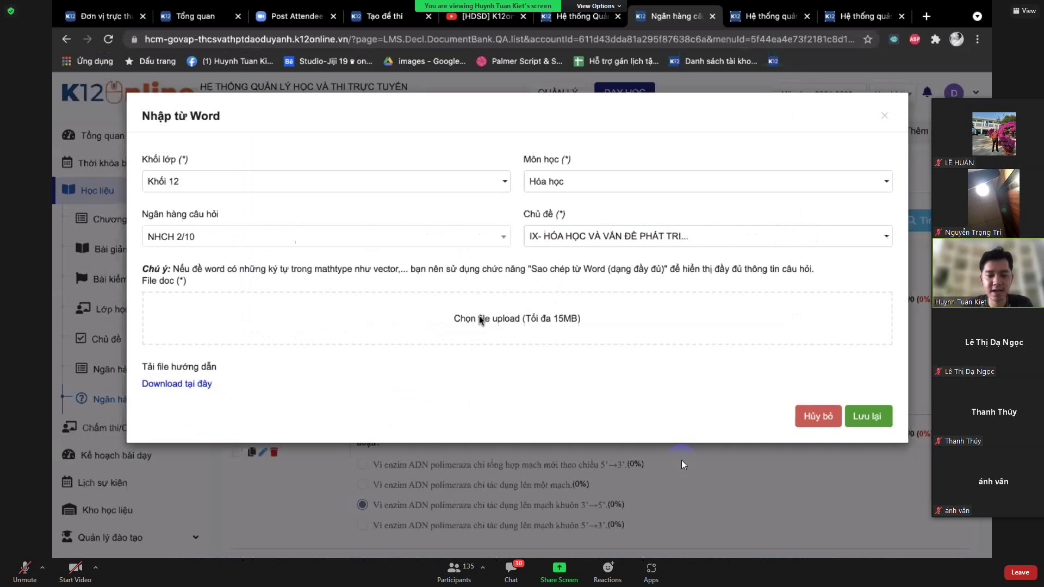
{"action": "left_click", "coordinate": [480, 320]}
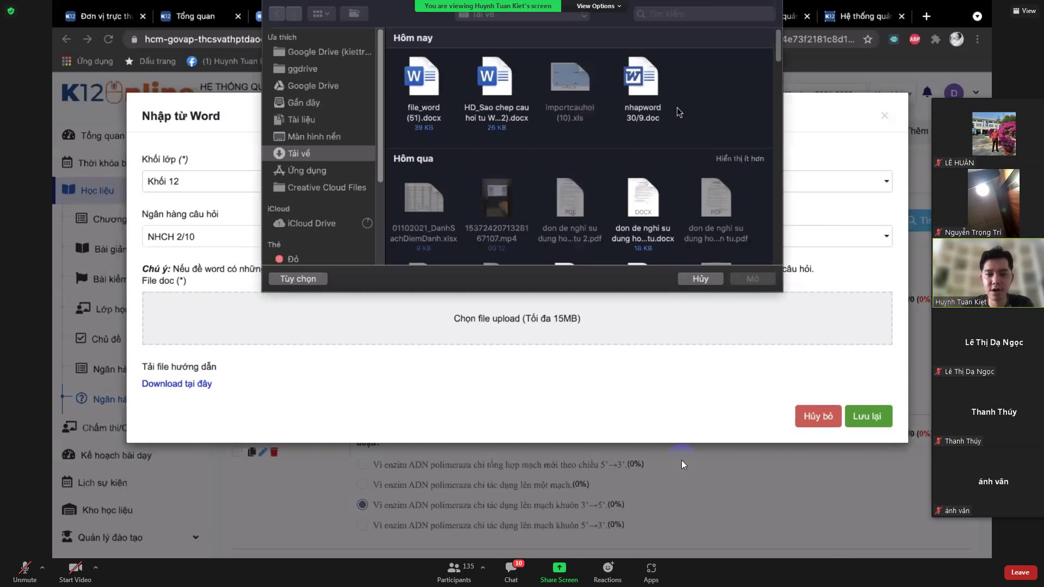
{"action": "key", "text": "Escape"}
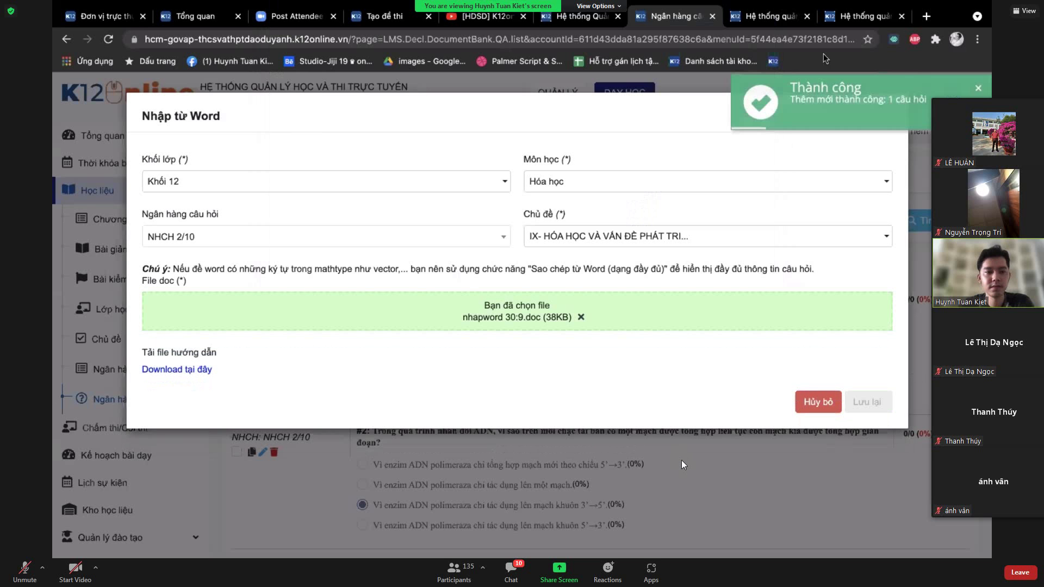
{"action": "left_click", "coordinate": [684, 465]}
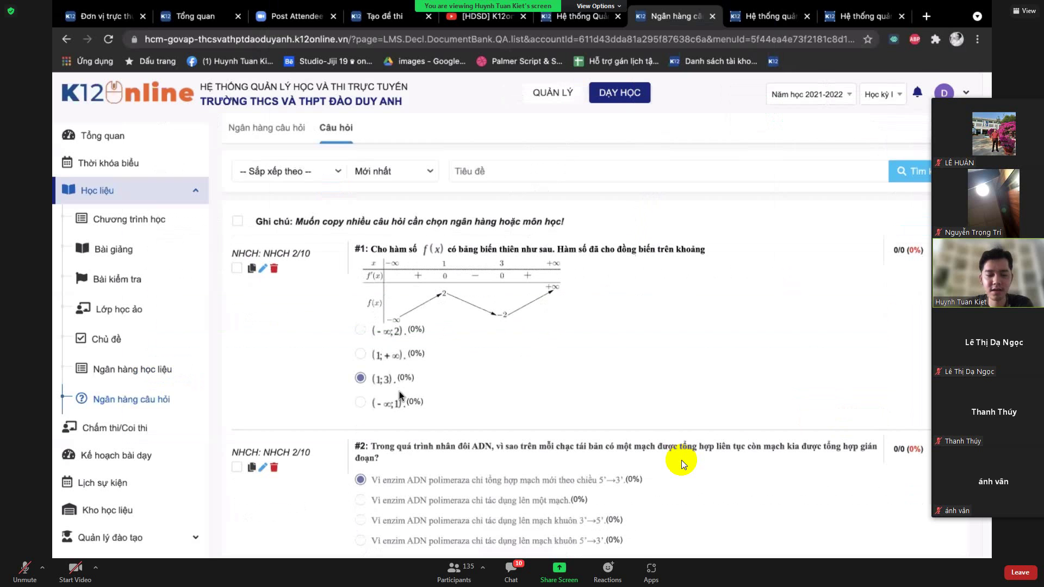
- Check the answers, solution and difficulty level of the imported function question, and close its editing form
{"action": "left_click", "coordinate": [262, 270]}
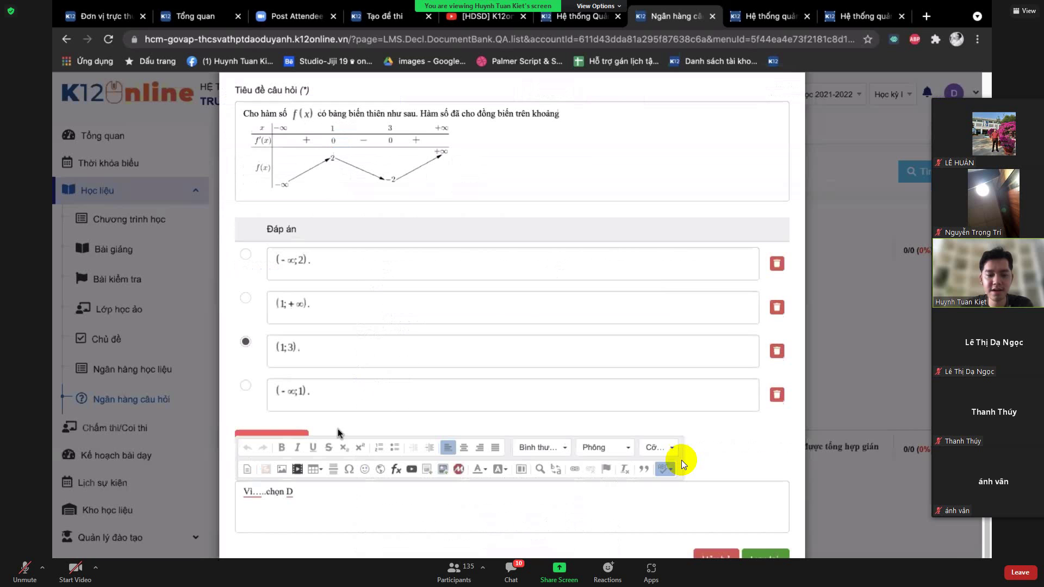
{"action": "left_click", "coordinate": [683, 464]}
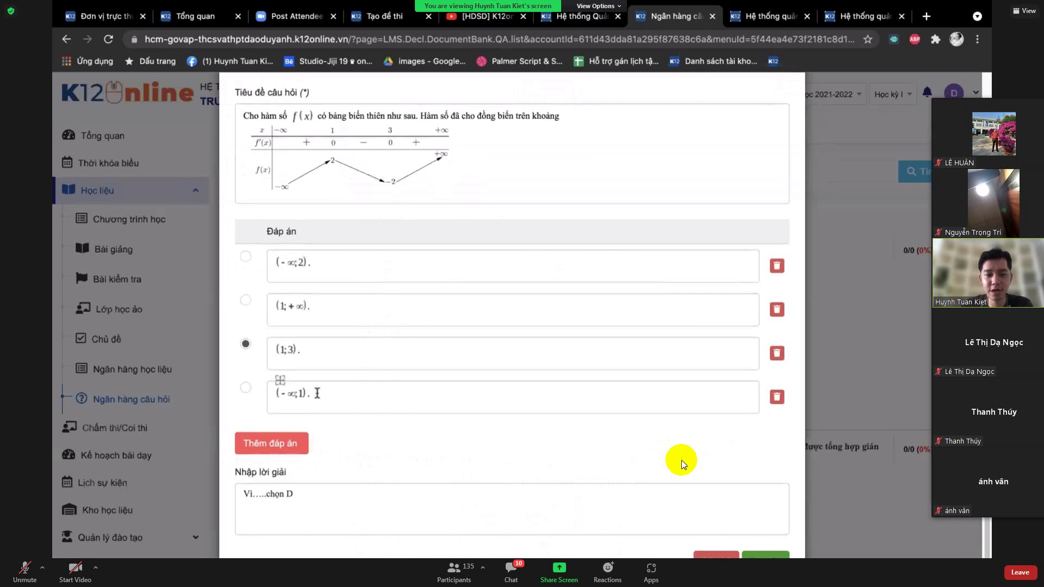
{"action": "scroll", "coordinate": [474, 422], "scroll_direction": "up", "scroll_amount": 3}
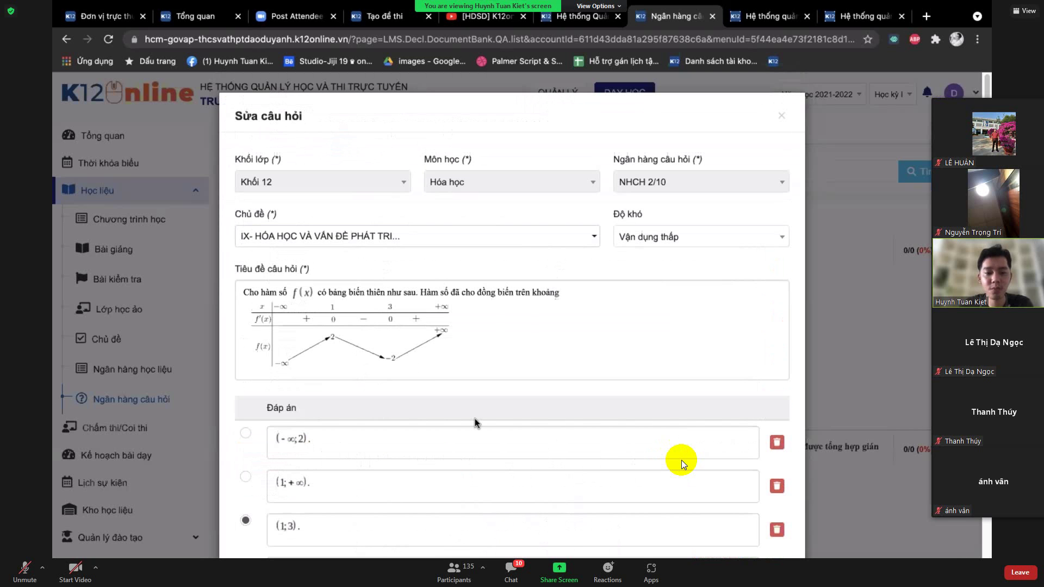
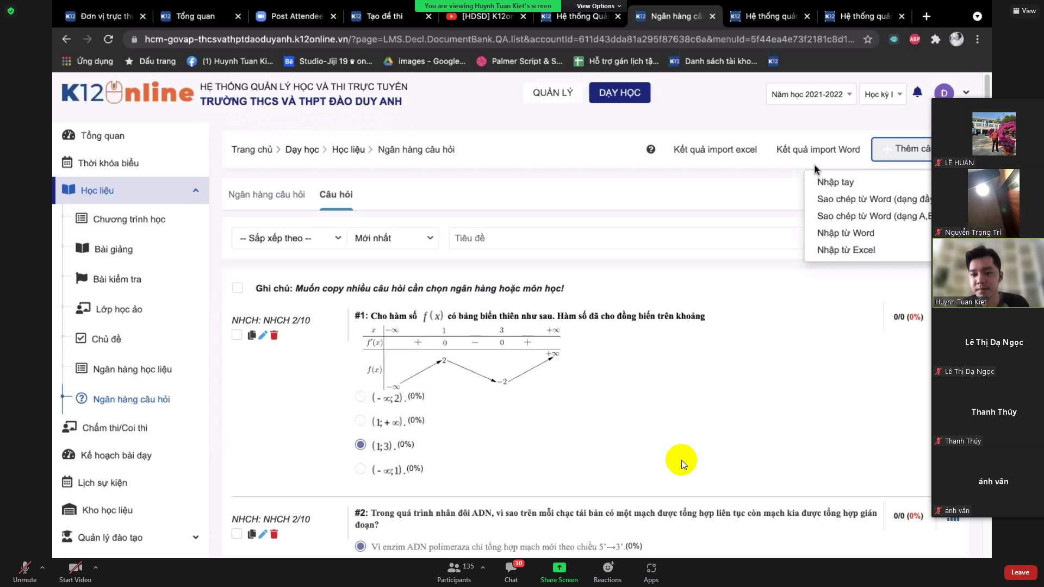
{"action": "left_click", "coordinate": [909, 157]}
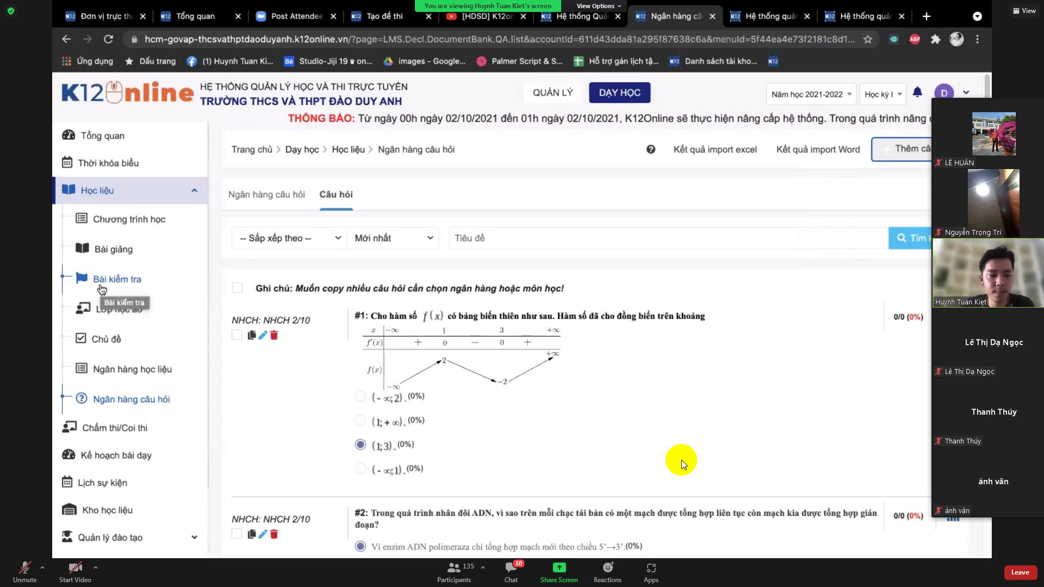
- Start a new matrix test (Ma trận) under Bài kiểm tra and name it KT MT 2/10
{"action": "left_click", "coordinate": [102, 283]}
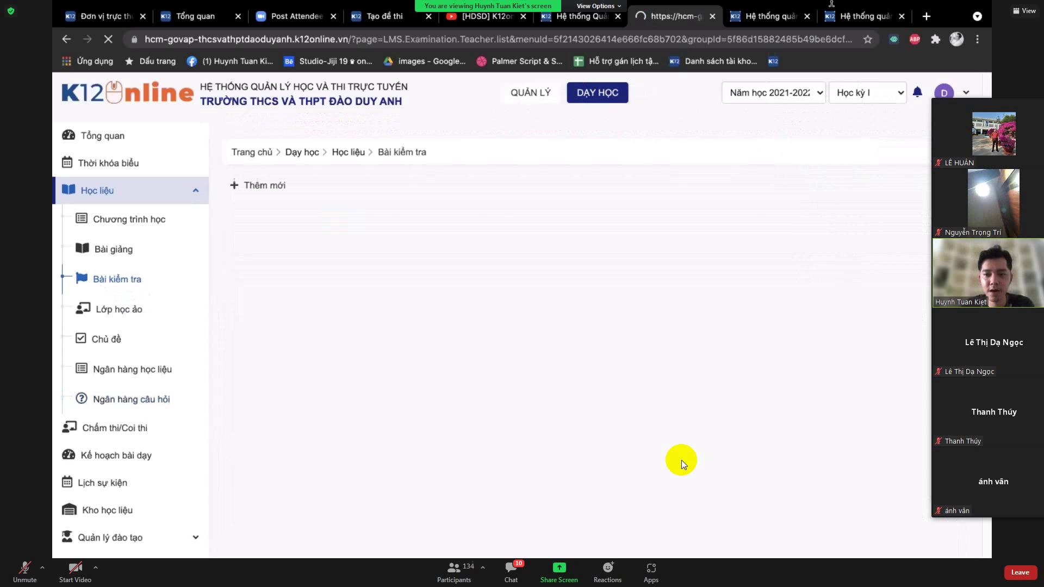
{"action": "left_click", "coordinate": [913, 155]}
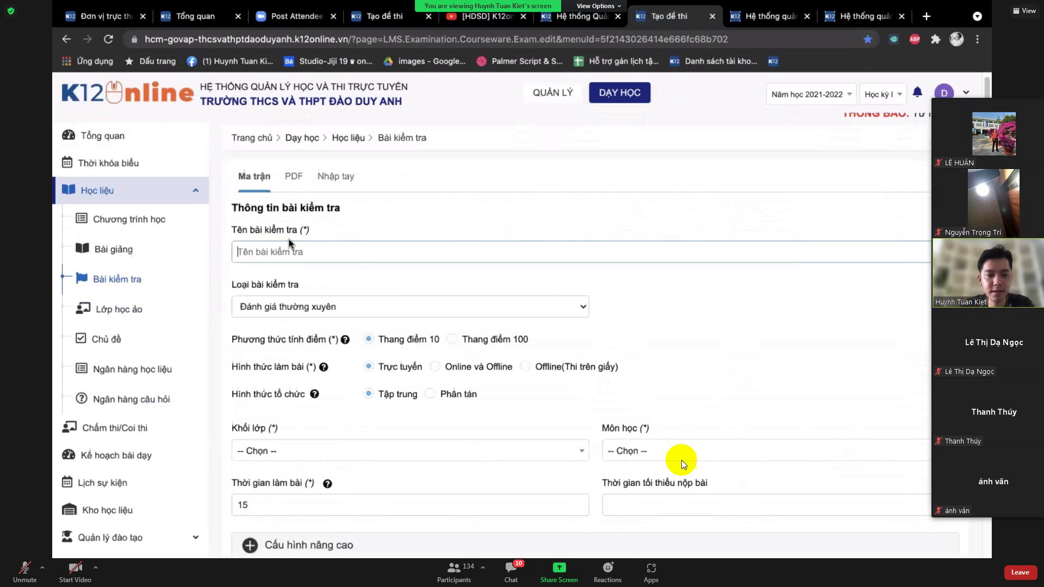
{"action": "type", "text": "KT MT 2"}
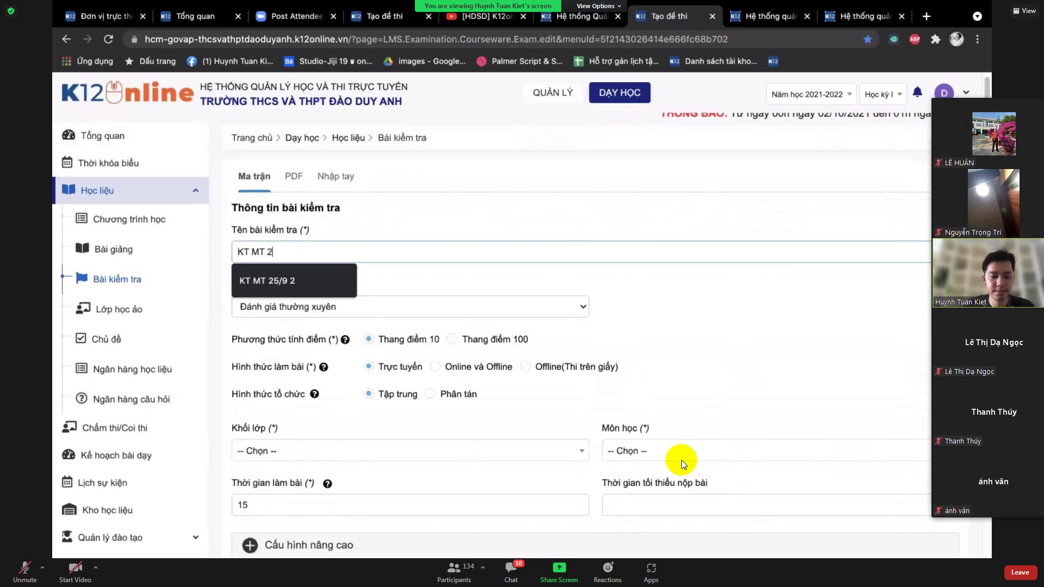
{"action": "type", "text": "/10"}
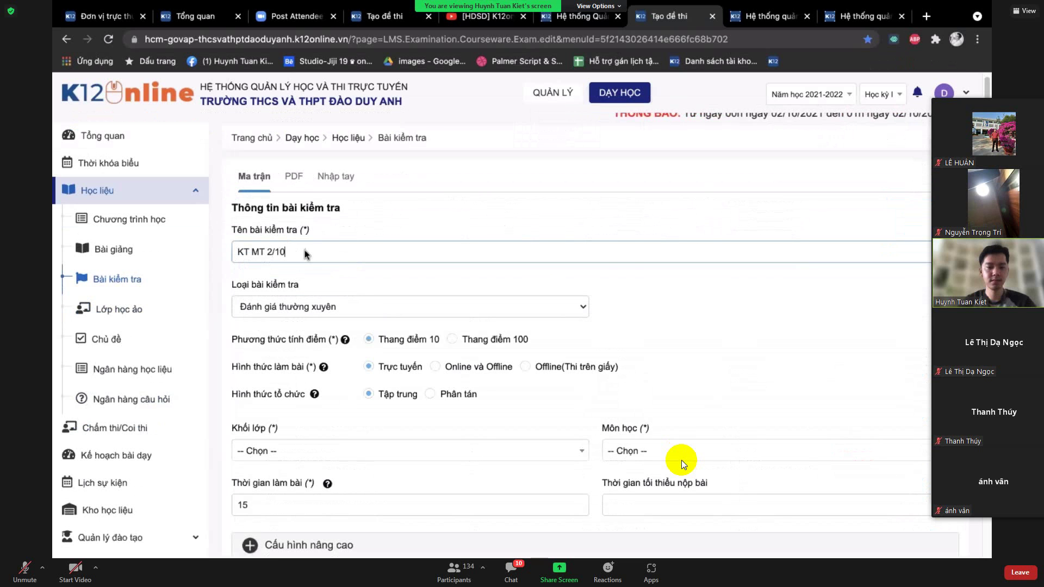
- Set the new test's grade (Khối lớp) to Khối 12 and its subject (Môn học) to Hóa học
{"action": "scroll", "coordinate": [294, 356], "scroll_direction": "down", "scroll_amount": 4}
{"action": "left_click", "coordinate": [294, 232]}
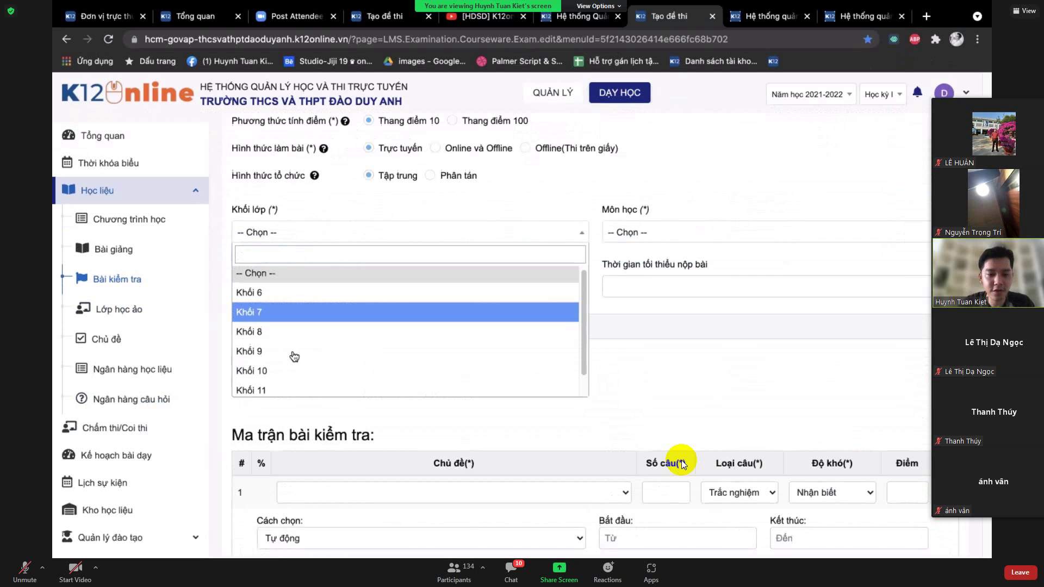
{"action": "scroll", "coordinate": [294, 356], "scroll_direction": "down", "scroll_amount": 2}
{"action": "left_click", "coordinate": [295, 390]}
{"action": "left_click", "coordinate": [625, 232]}
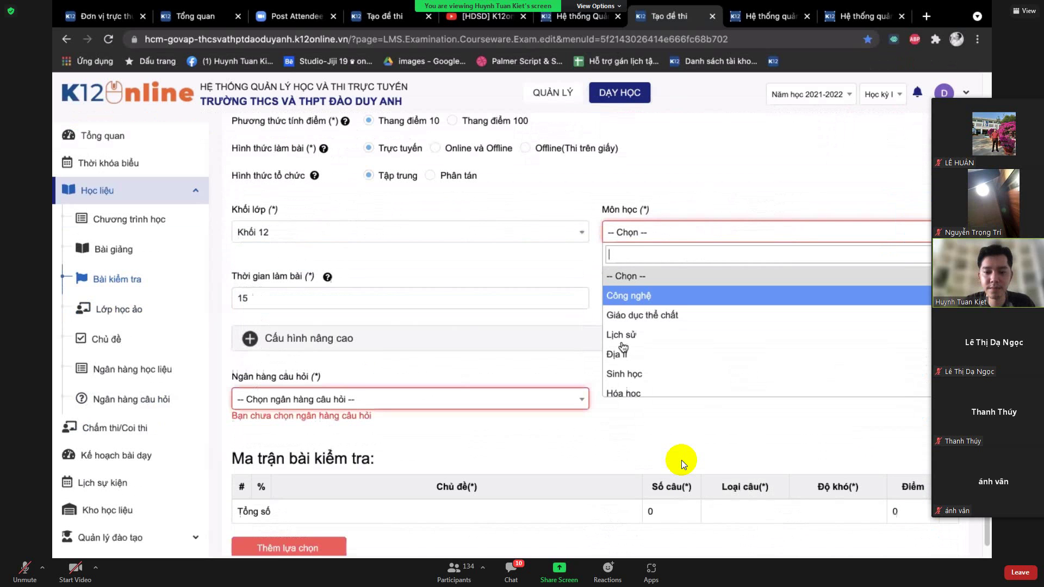
{"action": "scroll", "coordinate": [627, 371], "scroll_direction": "down", "scroll_amount": 1}
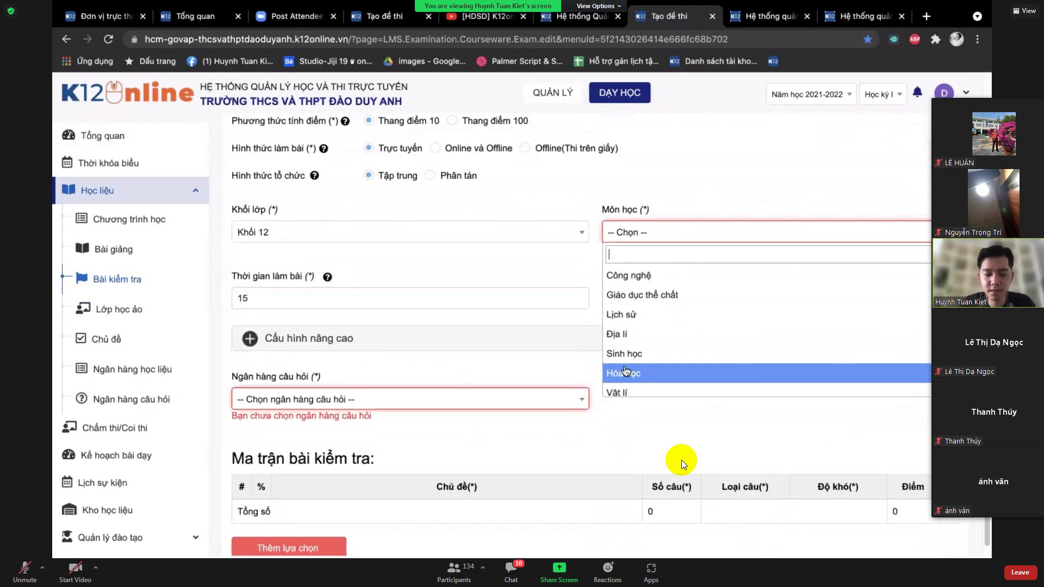
{"action": "left_click", "coordinate": [625, 372]}
- Choose NHCH NGÀY 11/9 as the test's question bank and show its detailed question breakdown by topic
{"action": "scroll", "coordinate": [389, 352], "scroll_direction": "down", "scroll_amount": 1}
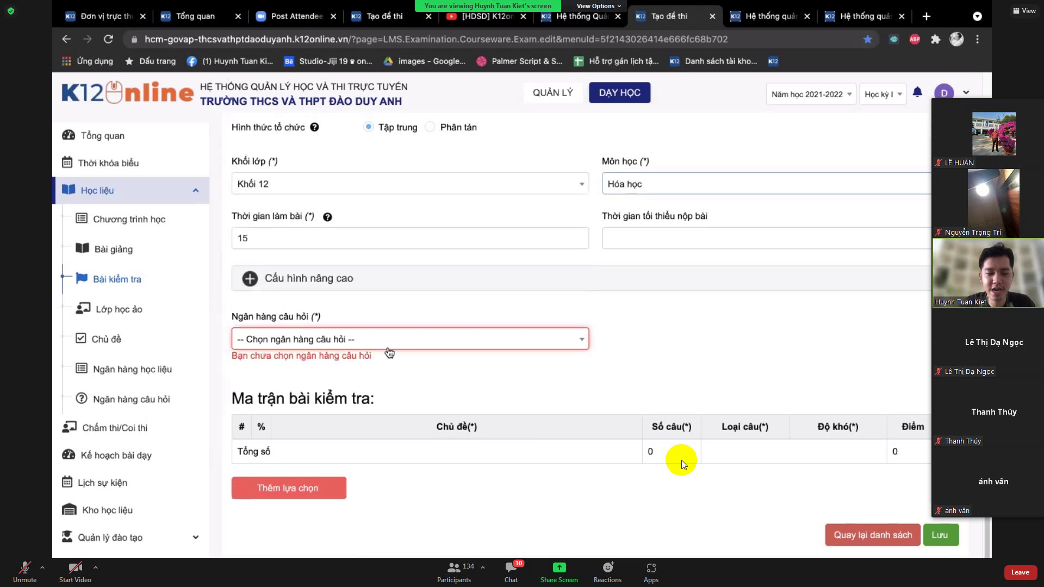
{"action": "left_click", "coordinate": [388, 348]}
{"action": "scroll", "coordinate": [385, 409], "scroll_direction": "down", "scroll_amount": 5}
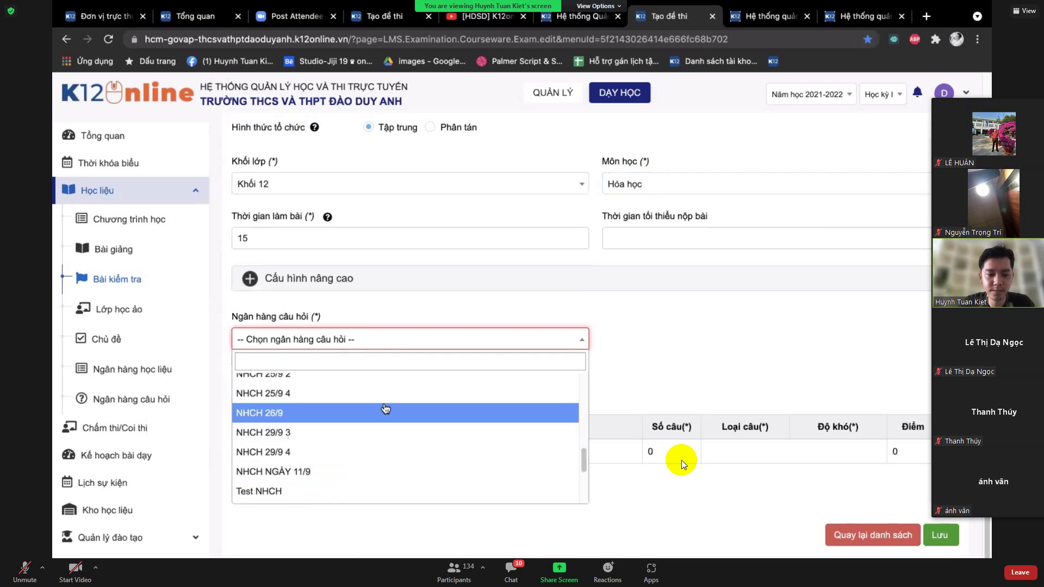
{"action": "scroll", "coordinate": [385, 409], "scroll_direction": "down", "scroll_amount": 2}
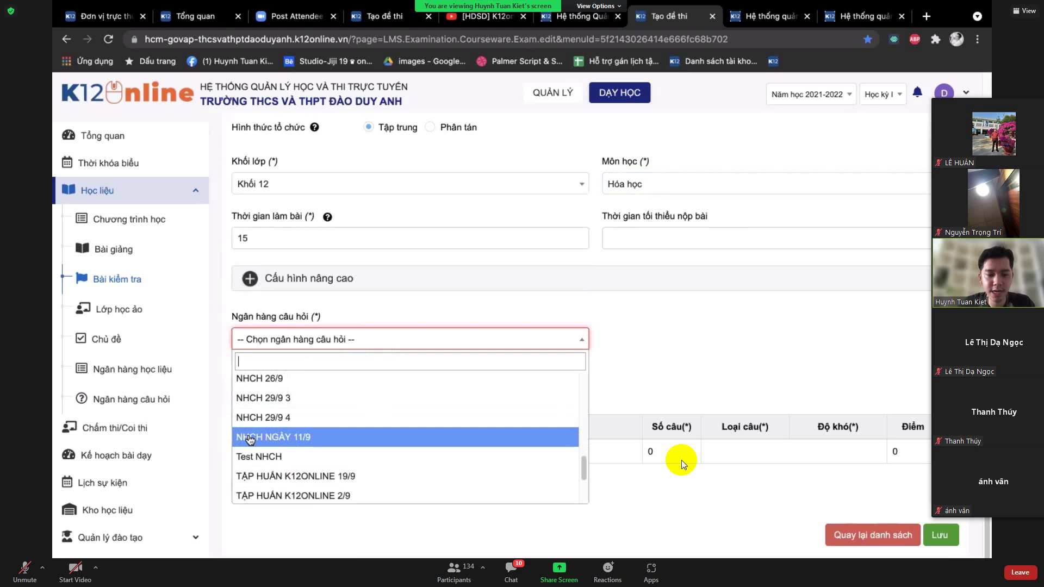
{"action": "left_click", "coordinate": [250, 438]}
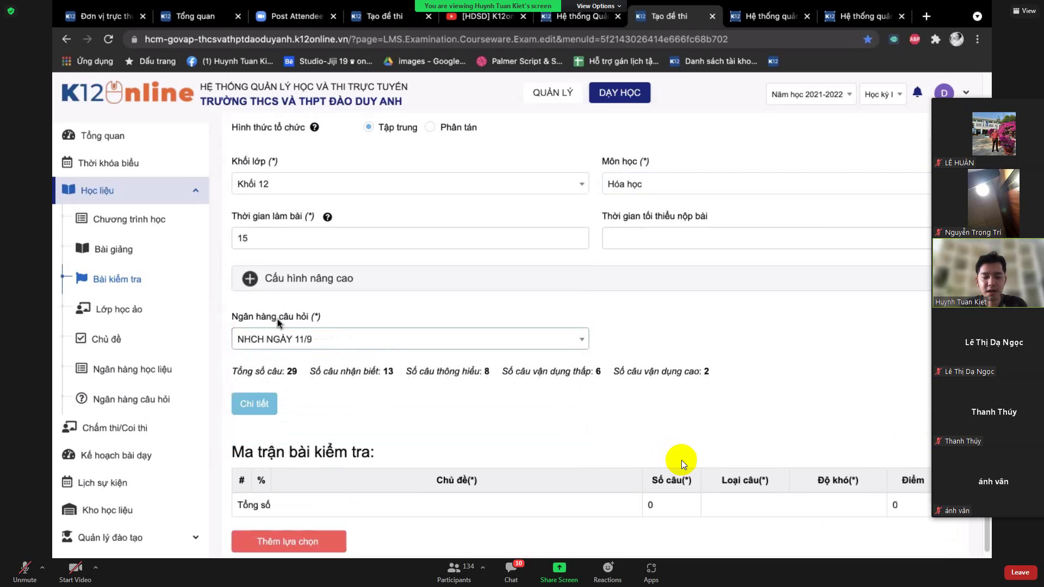
{"action": "left_click", "coordinate": [248, 411]}
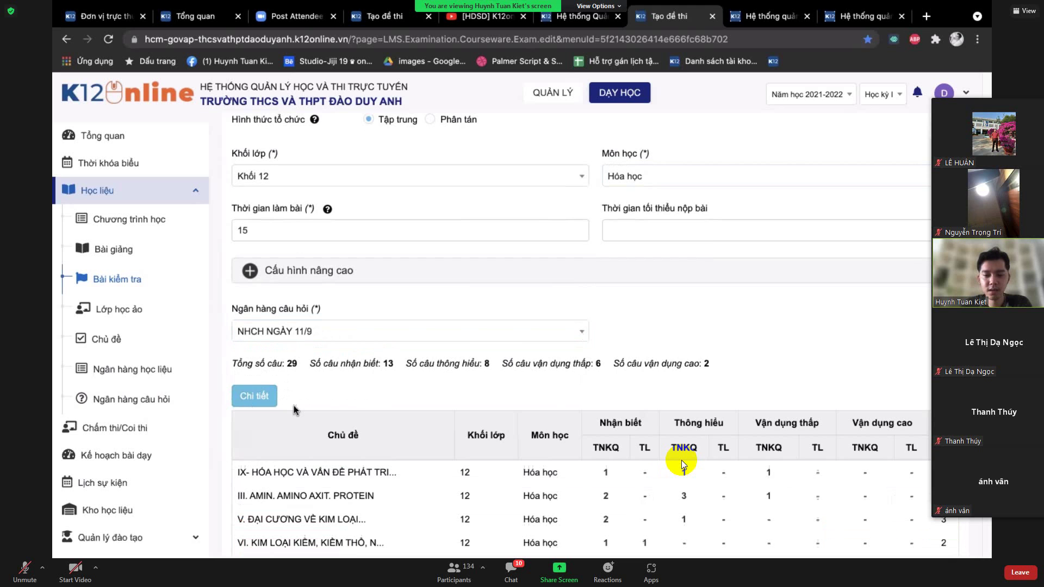
- Change the fourth matrix row's topic to I. ESTE - LIPIT and save the test
{"action": "scroll", "coordinate": [681, 463], "scroll_direction": "down", "scroll_amount": 4}
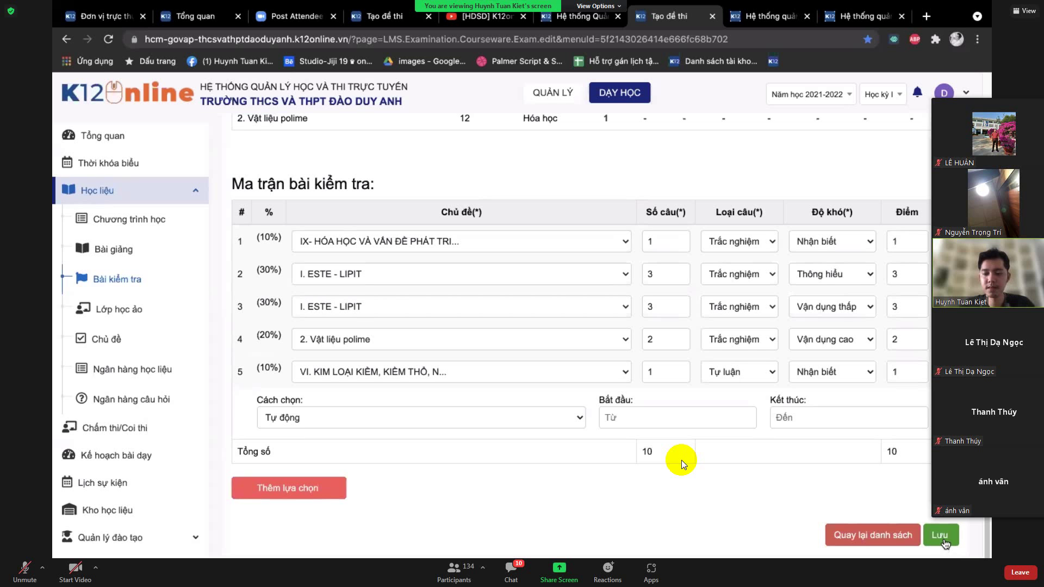
{"action": "left_click", "coordinate": [472, 340]}
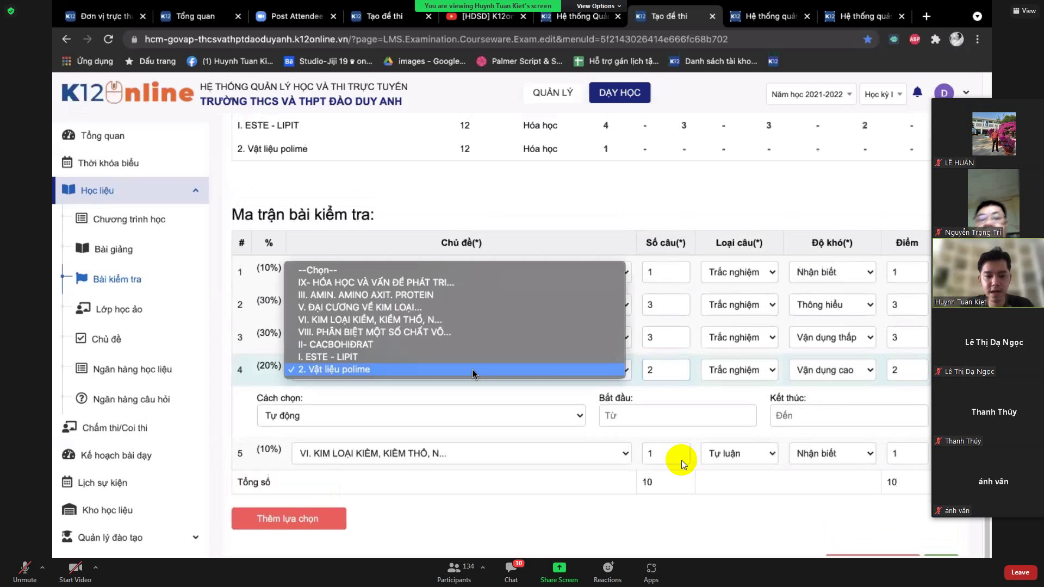
{"action": "left_click", "coordinate": [410, 357]}
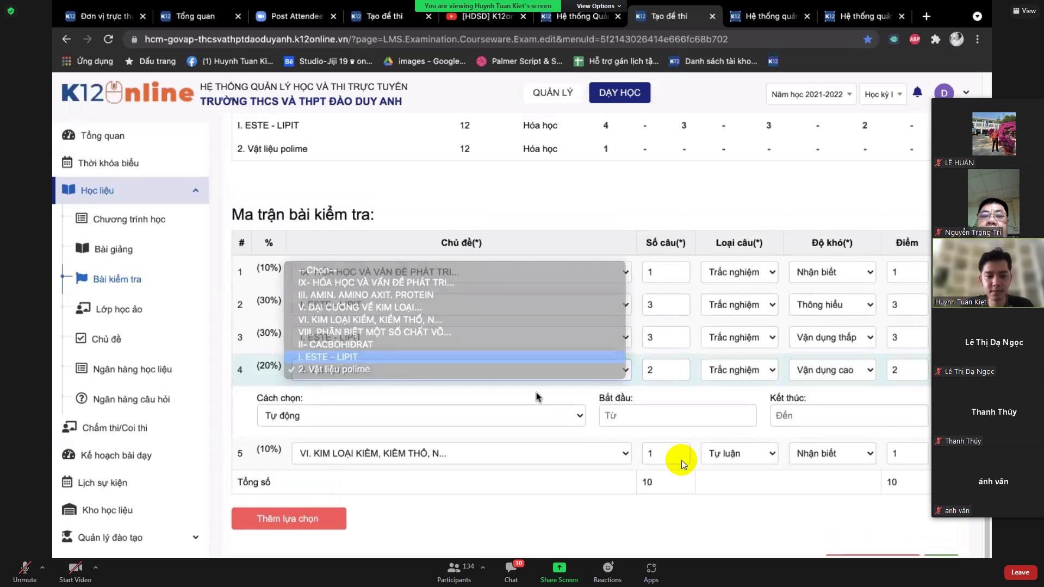
{"action": "scroll", "coordinate": [593, 317], "scroll_direction": "down", "scroll_amount": 1}
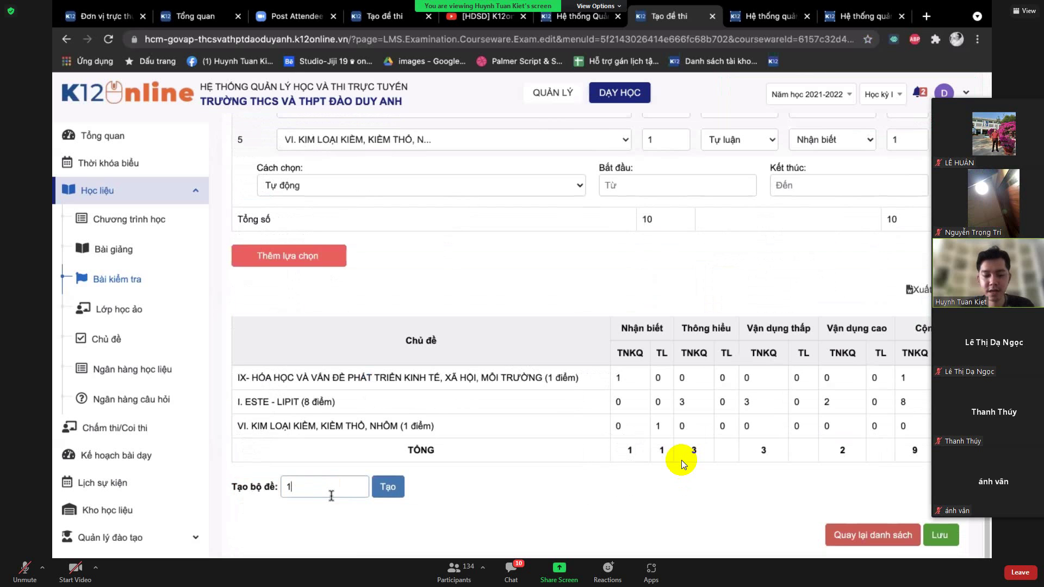
- Generate a set of 15 exam papers (Tạo bộ đề) from the saved matrix
{"action": "type", "text": "5"}
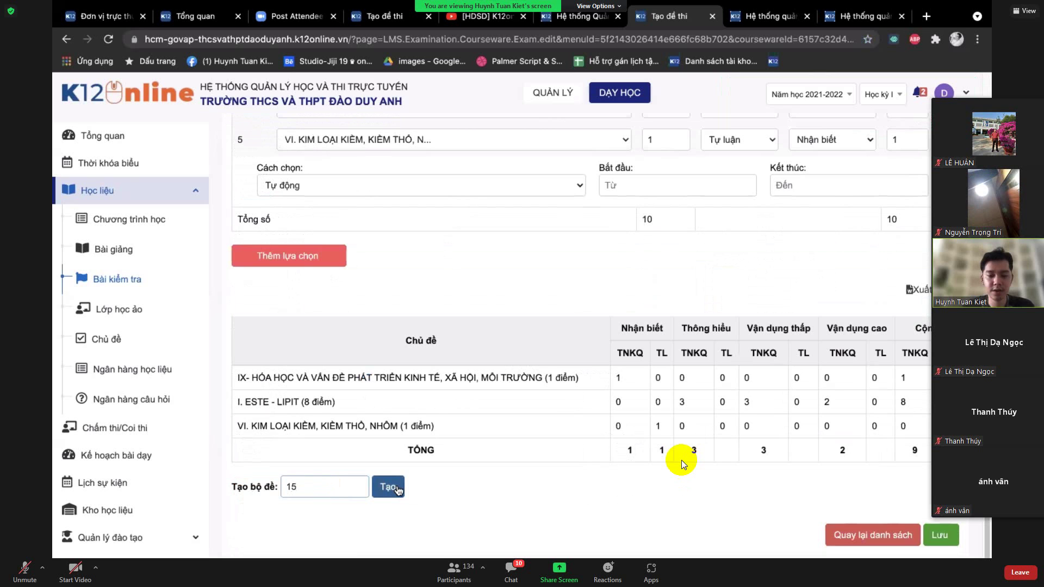
{"action": "left_click", "coordinate": [398, 489]}
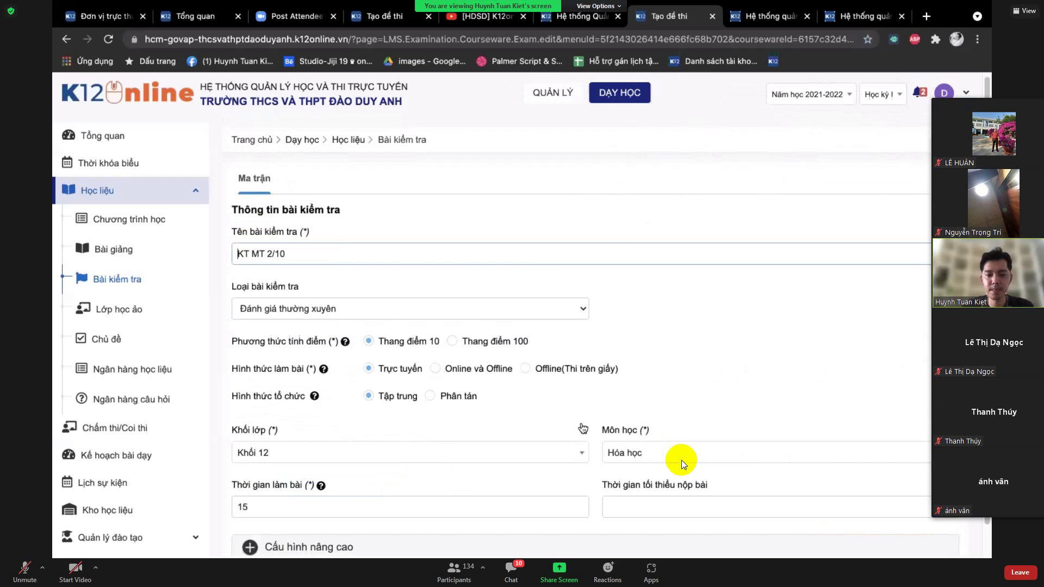
{"action": "scroll", "coordinate": [683, 465], "scroll_direction": "down", "scroll_amount": 10}
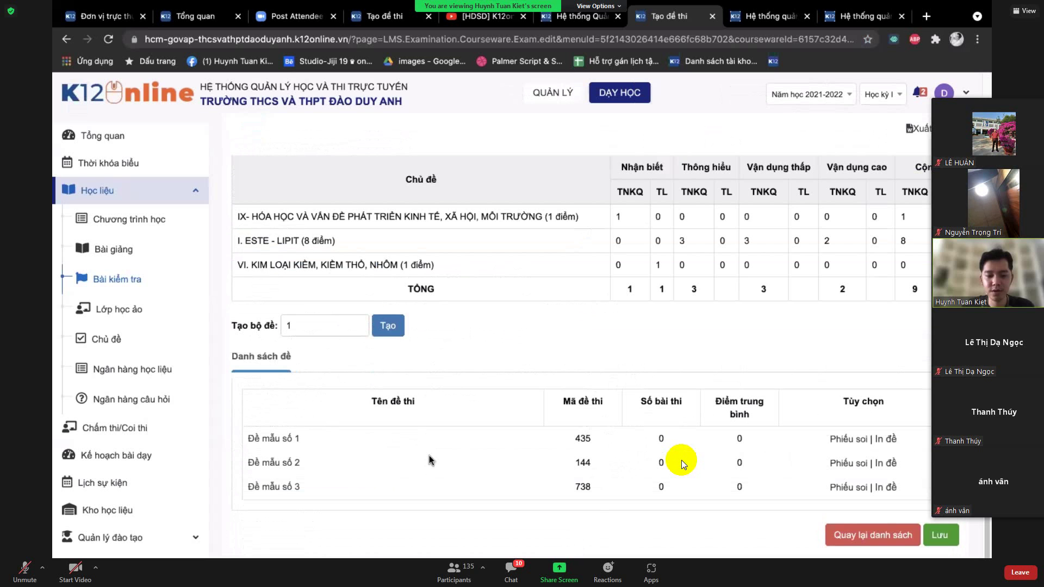
{"action": "left_click", "coordinate": [388, 325]}
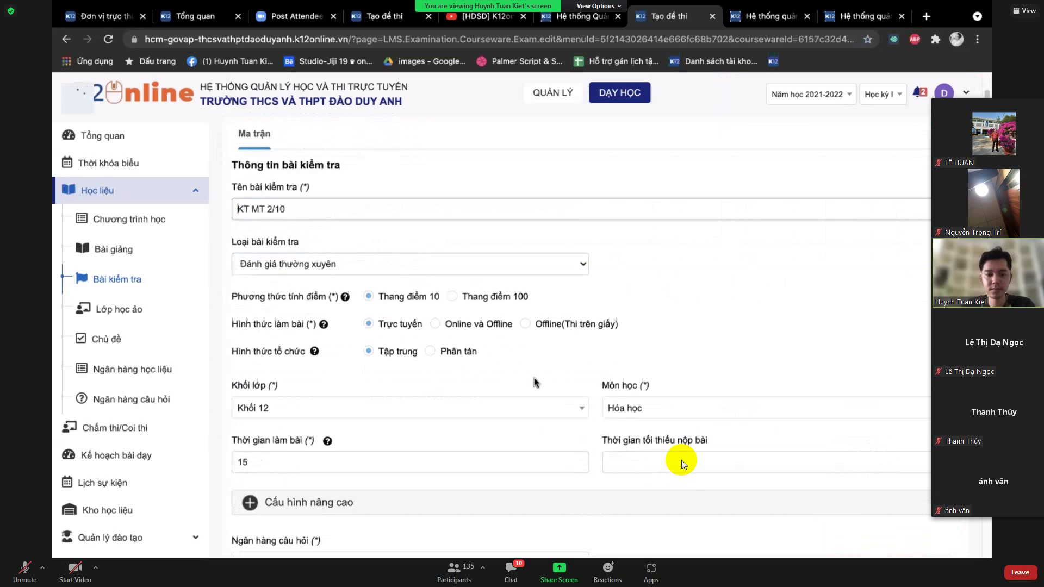
- Open the generated paper Đề mẫu số 1, look through its questions, and return to the test's editing page
{"action": "scroll", "coordinate": [534, 377], "scroll_direction": "down", "scroll_amount": 10}
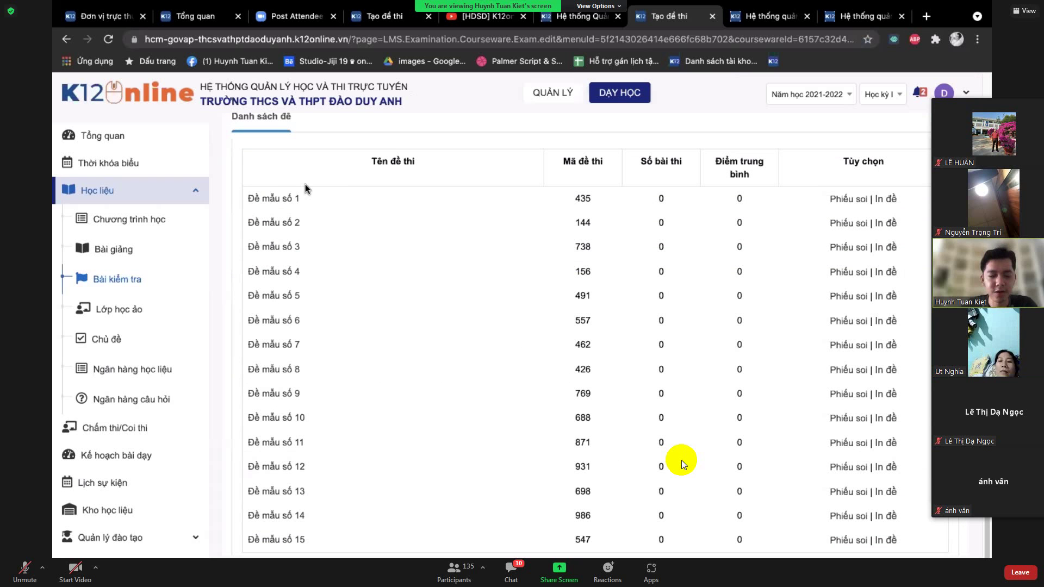
{"action": "left_click", "coordinate": [270, 205]}
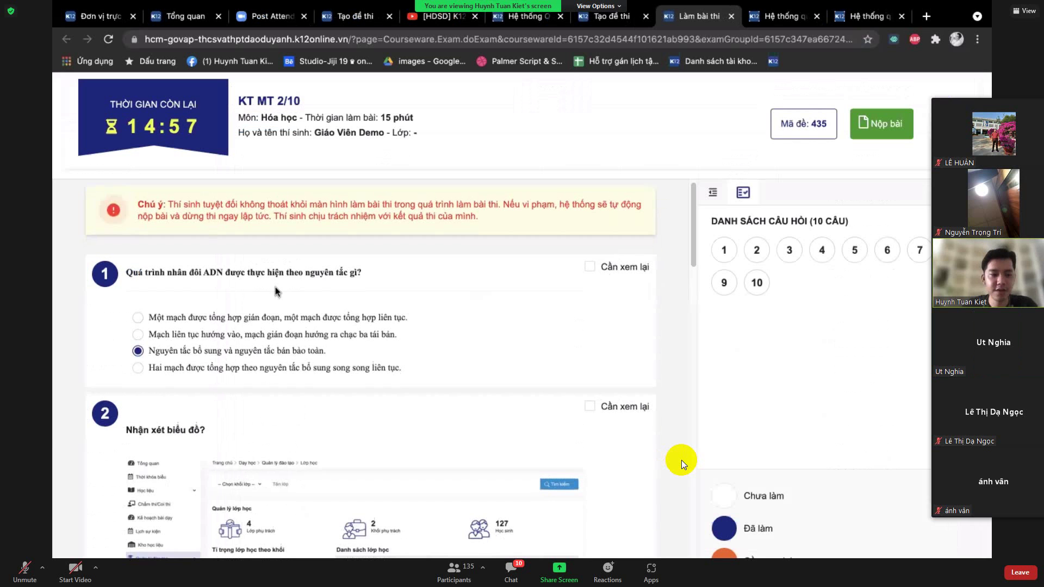
{"action": "scroll", "coordinate": [275, 289], "scroll_direction": "down", "scroll_amount": 1}
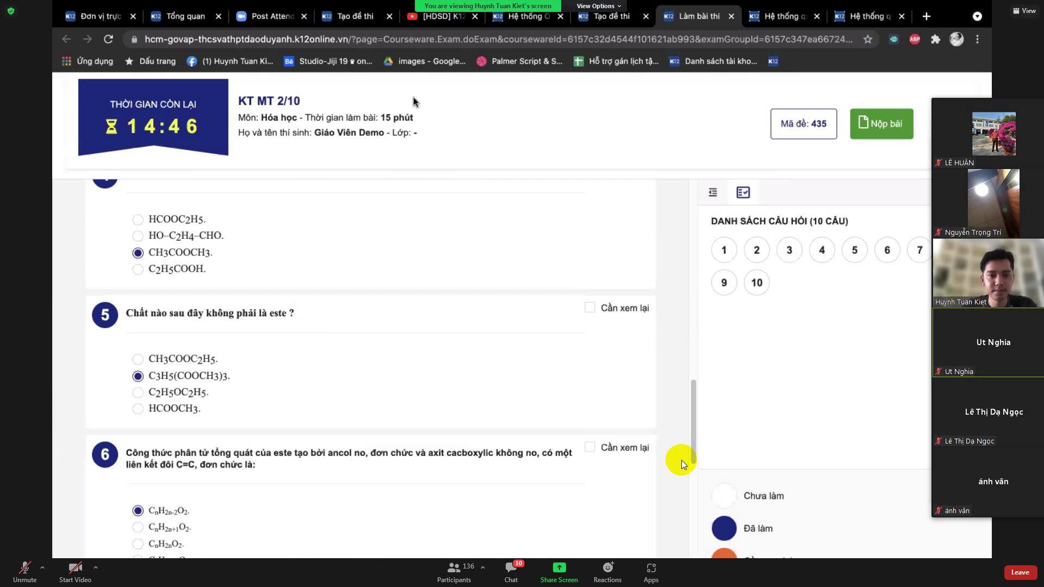
{"action": "scroll", "coordinate": [390, 311], "scroll_direction": "down", "scroll_amount": 9}
{"action": "key", "text": "ctrl+shift+Tab"}
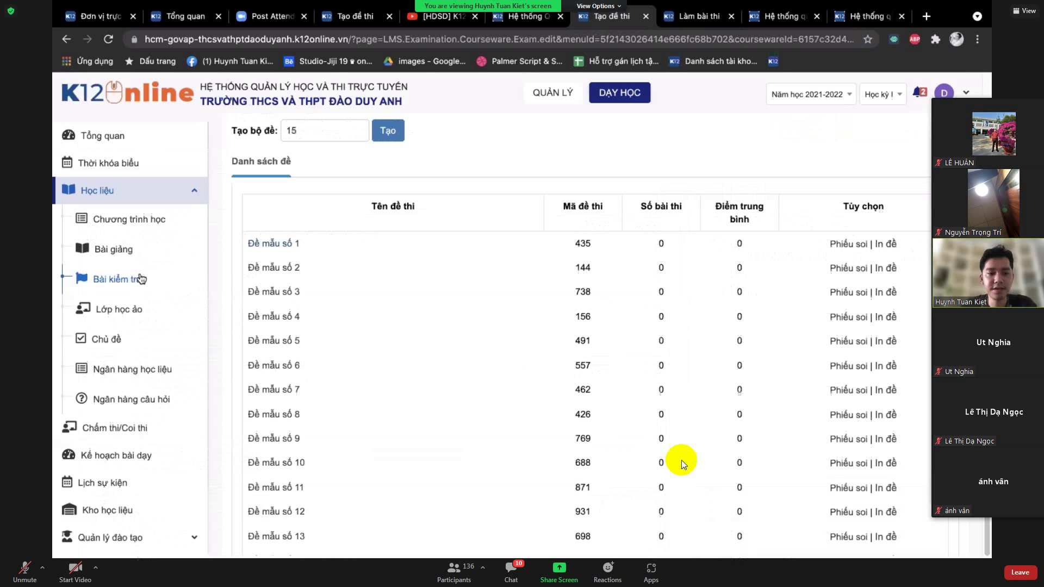
- Start another new test under Bài kiểm tra and review the blank Ma trận form's general information, question bank and matrix settings
{"action": "left_click", "coordinate": [140, 279]}
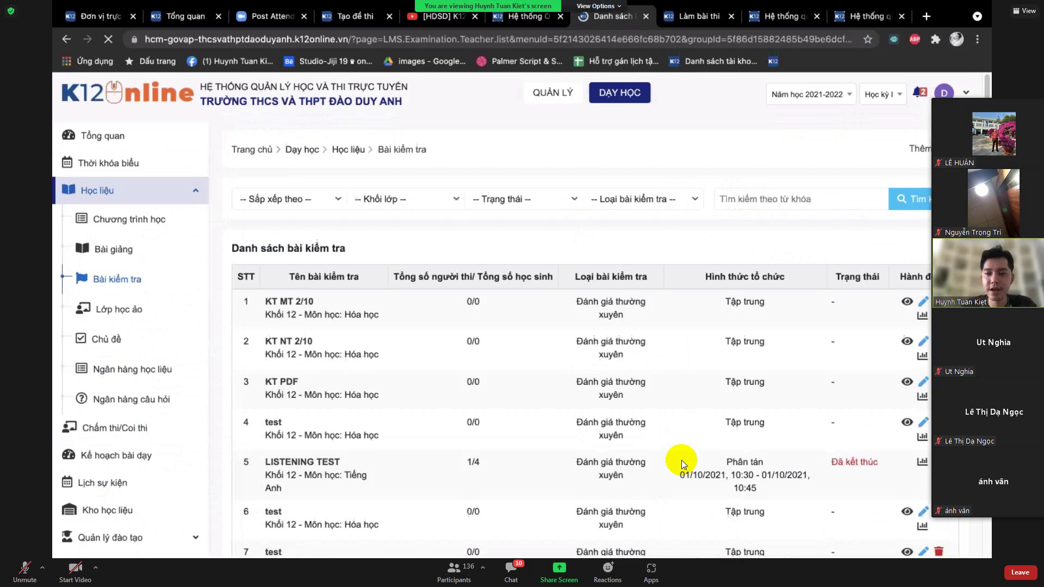
{"action": "left_click", "coordinate": [907, 150]}
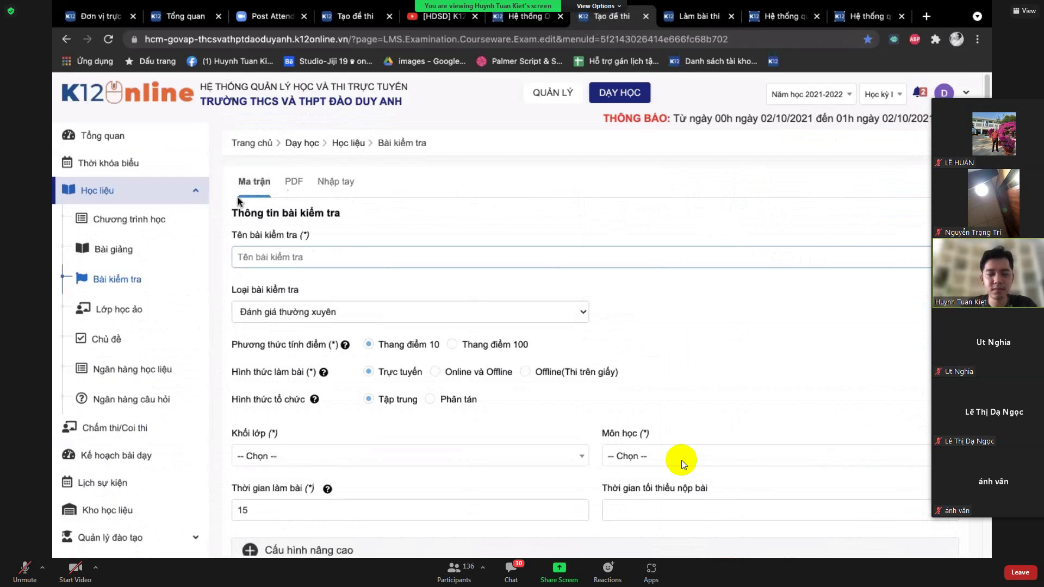
{"action": "scroll", "coordinate": [237, 197], "scroll_direction": "down", "scroll_amount": 1}
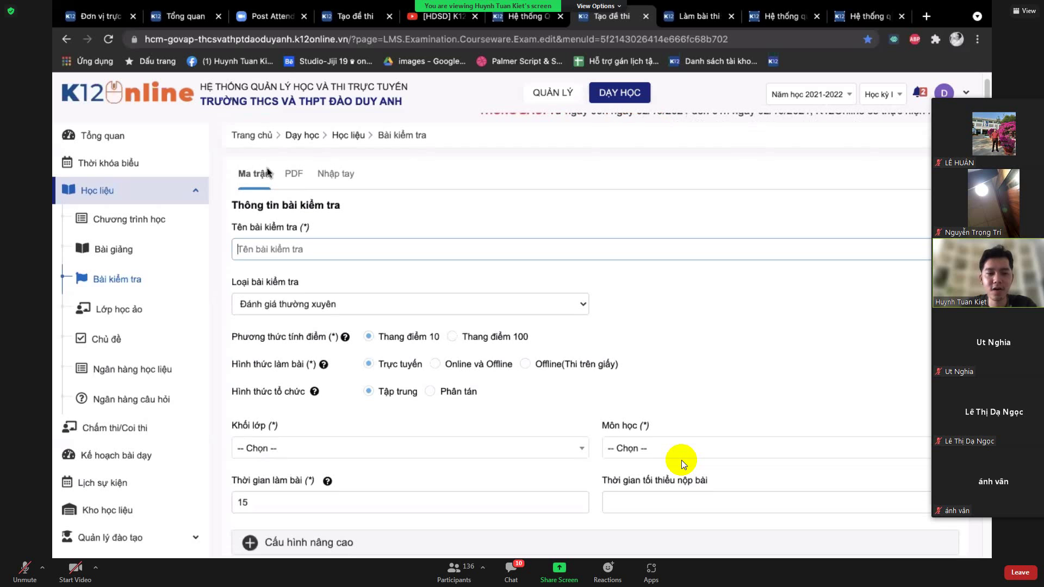
{"action": "scroll", "coordinate": [305, 240], "scroll_direction": "down", "scroll_amount": 1}
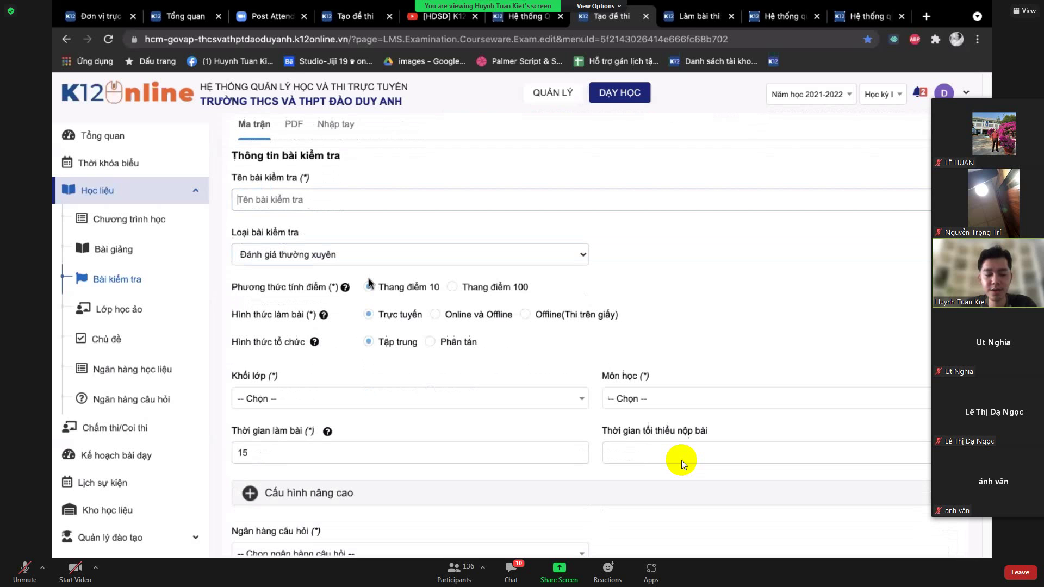
{"action": "scroll", "coordinate": [369, 283], "scroll_direction": "down", "scroll_amount": 3}
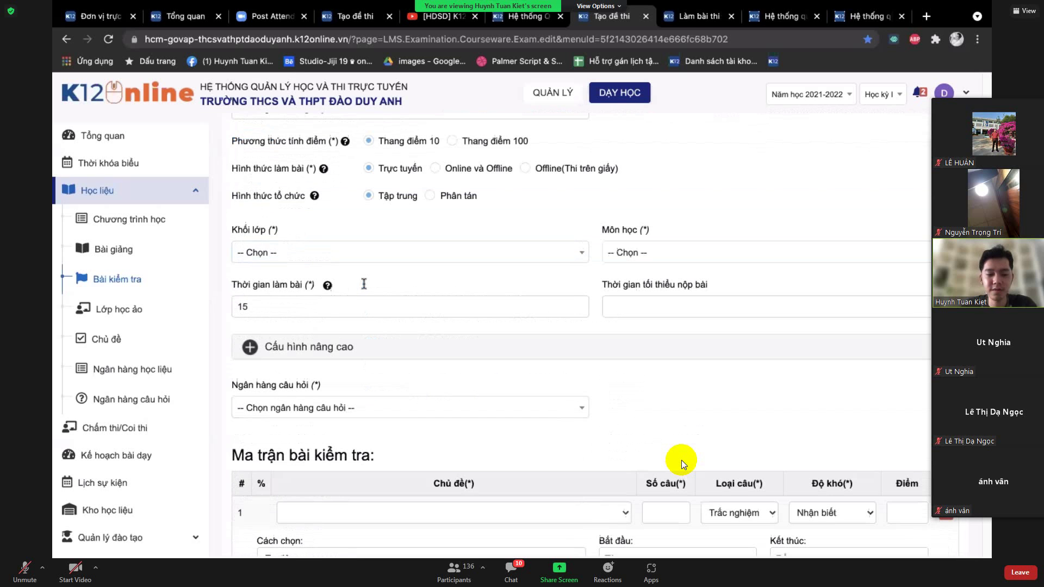
{"action": "scroll", "coordinate": [280, 401], "scroll_direction": "down", "scroll_amount": 1}
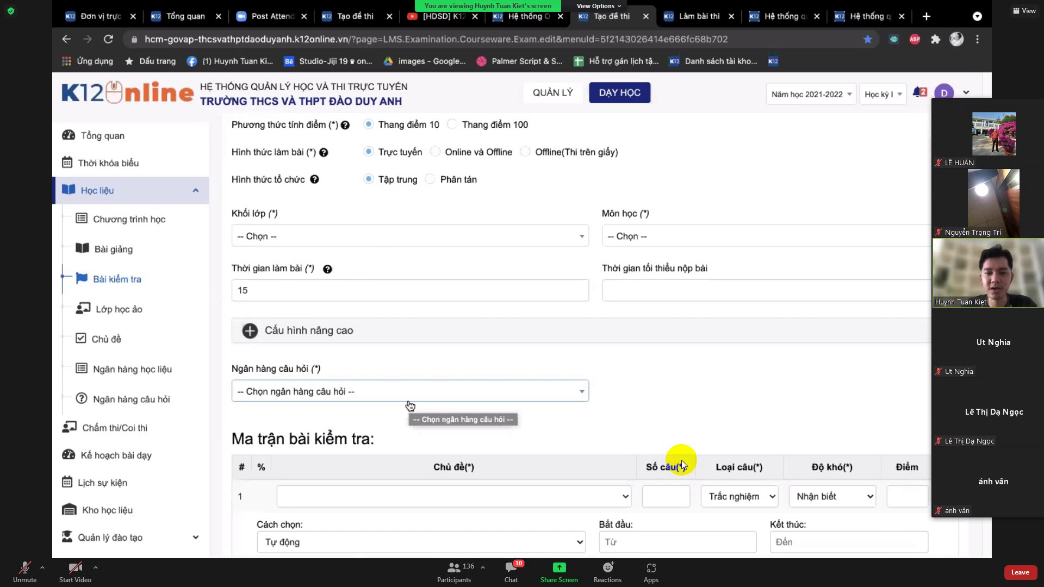
{"action": "scroll", "coordinate": [681, 465], "scroll_direction": "down", "scroll_amount": 1}
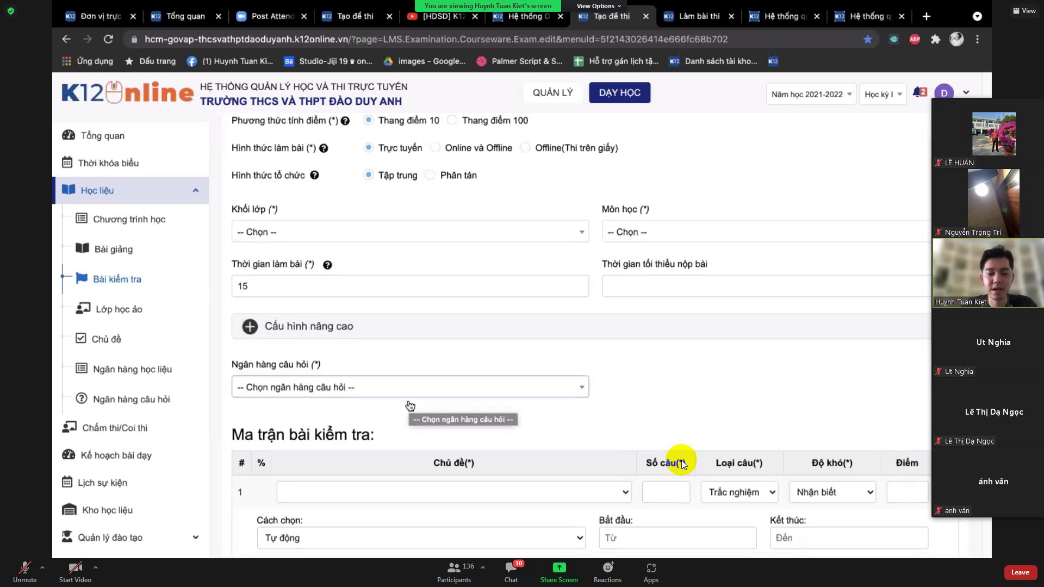
{"action": "scroll", "coordinate": [681, 465], "scroll_direction": "down", "scroll_amount": 3}
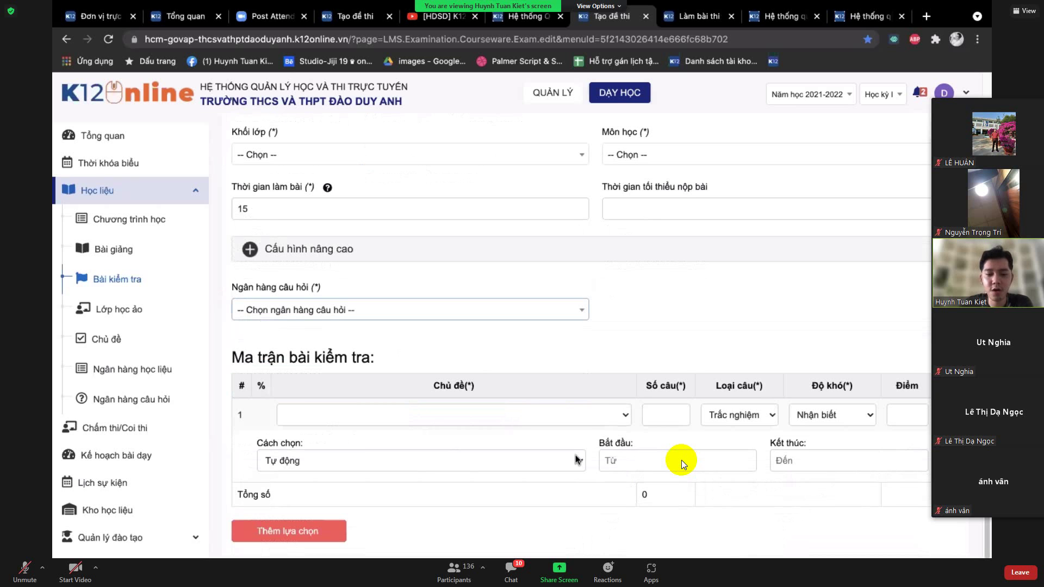
{"action": "scroll", "coordinate": [578, 459], "scroll_direction": "down", "scroll_amount": 2}
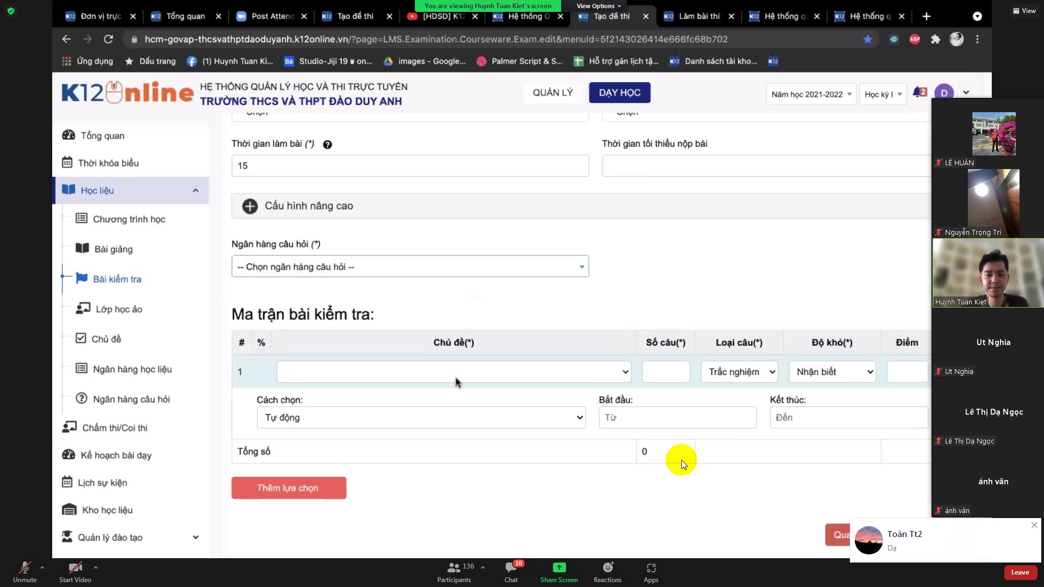
{"action": "scroll", "coordinate": [328, 168], "scroll_direction": "up", "scroll_amount": 6}
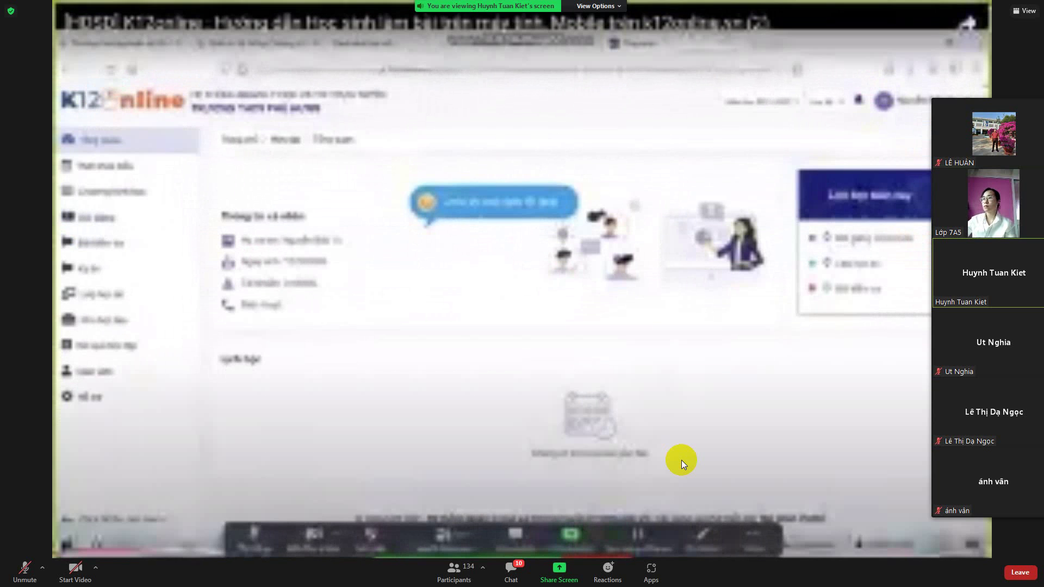
- Switch to the Zoom controls, enlarge the Lớp 7A5 video, and return to the shared screen with a vertical participant strip
{"action": "key", "text": "alt+h"}
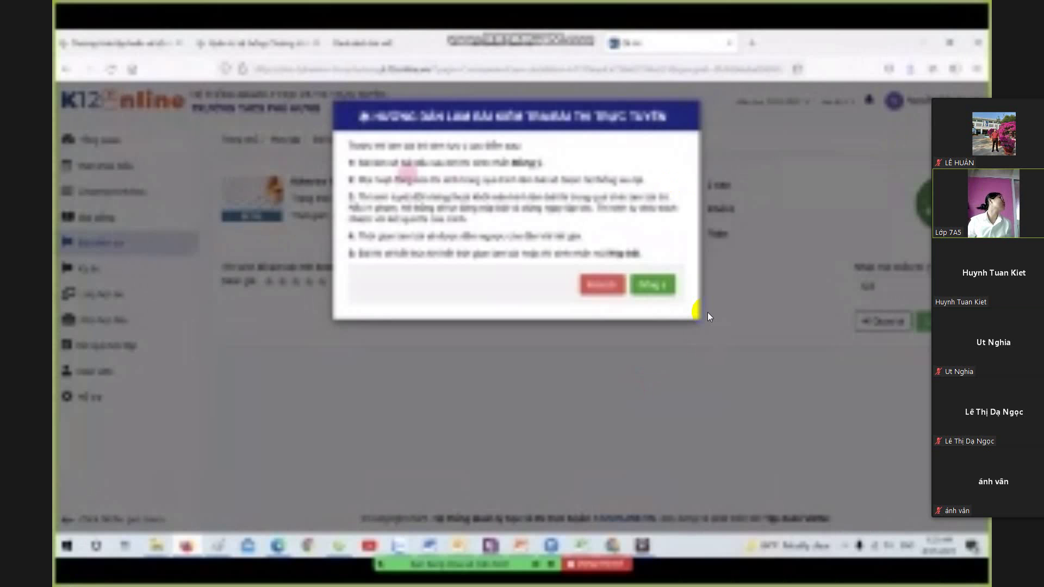
{"action": "left_click", "coordinate": [988, 204]}
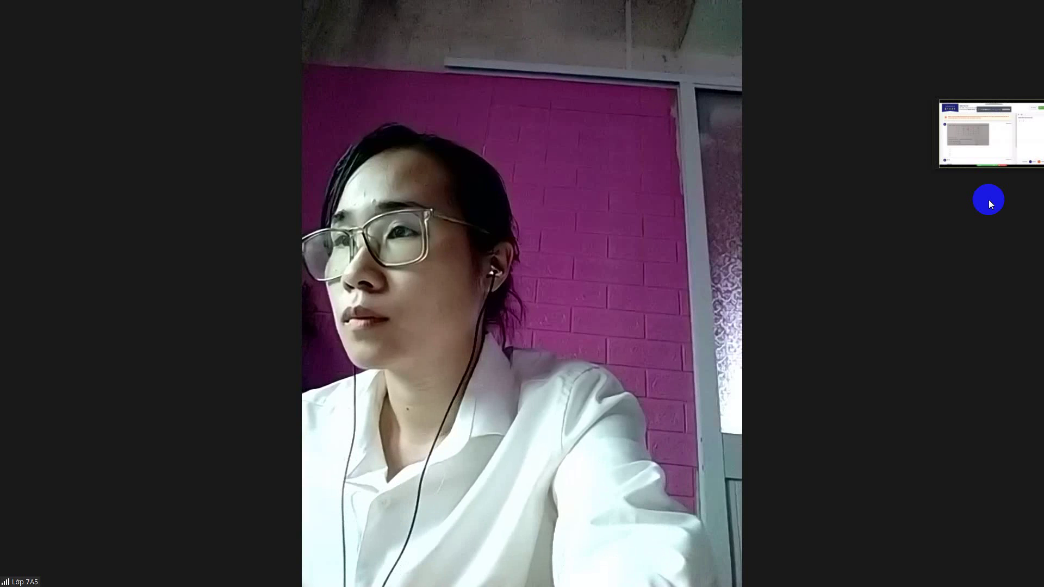
{"action": "double_click", "coordinate": [708, 260]}
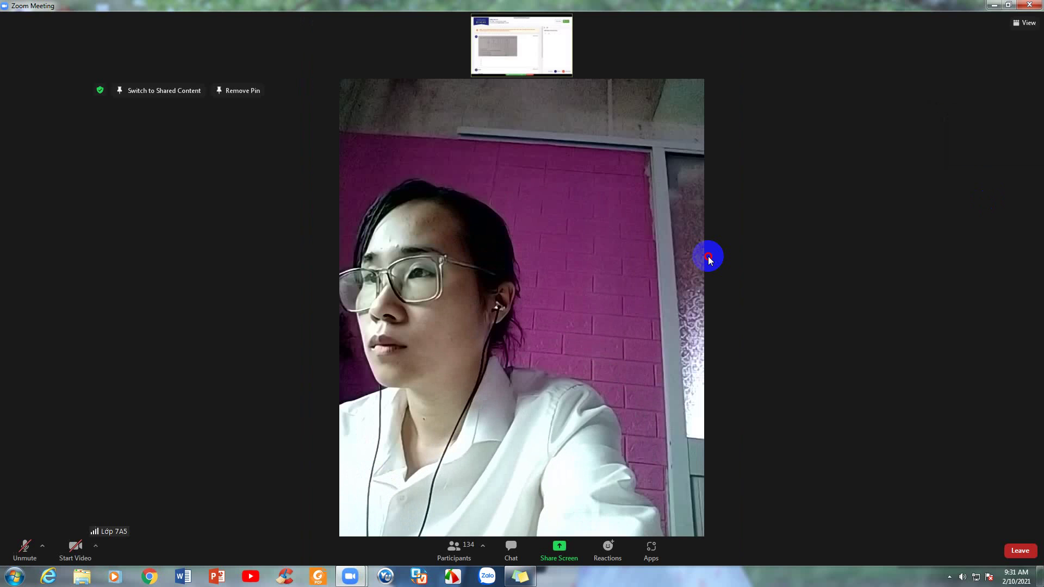
{"action": "double_click", "coordinate": [500, 41]}
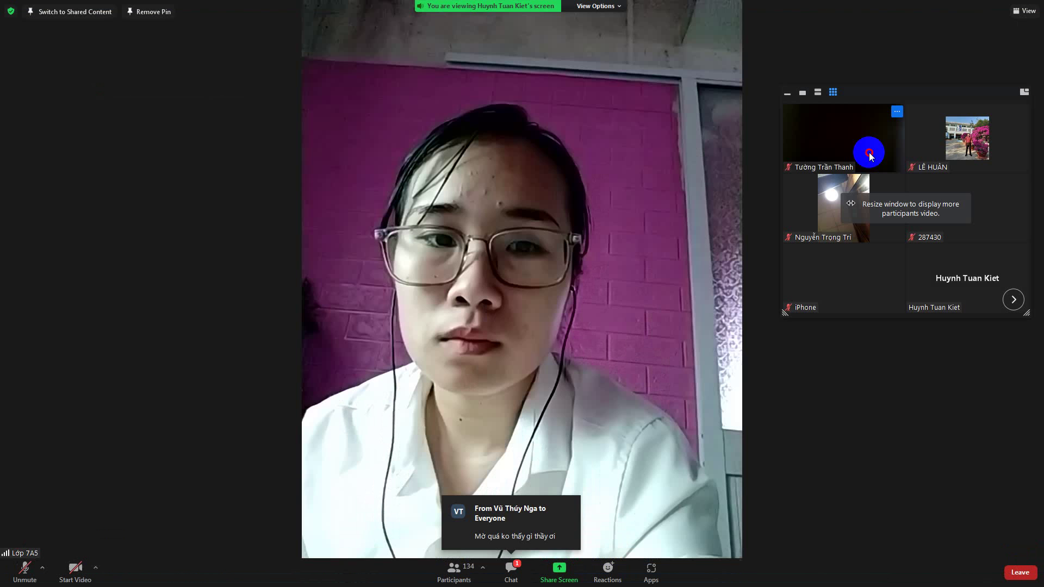
{"action": "left_click", "coordinate": [817, 92]}
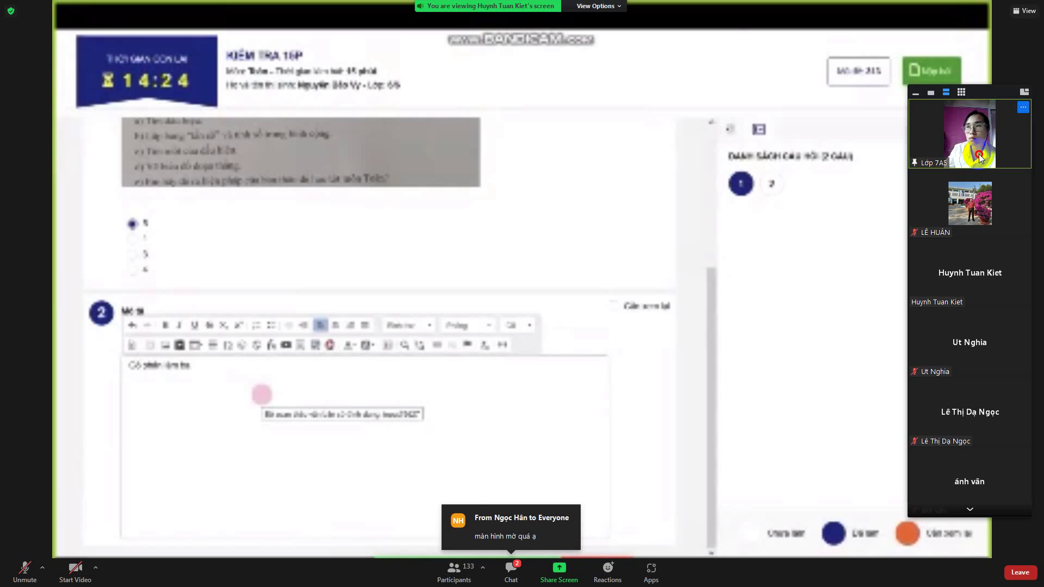
- Minimize the participant video strip and read back through the latest messages in the meeting chat
{"action": "left_click", "coordinate": [919, 94]}
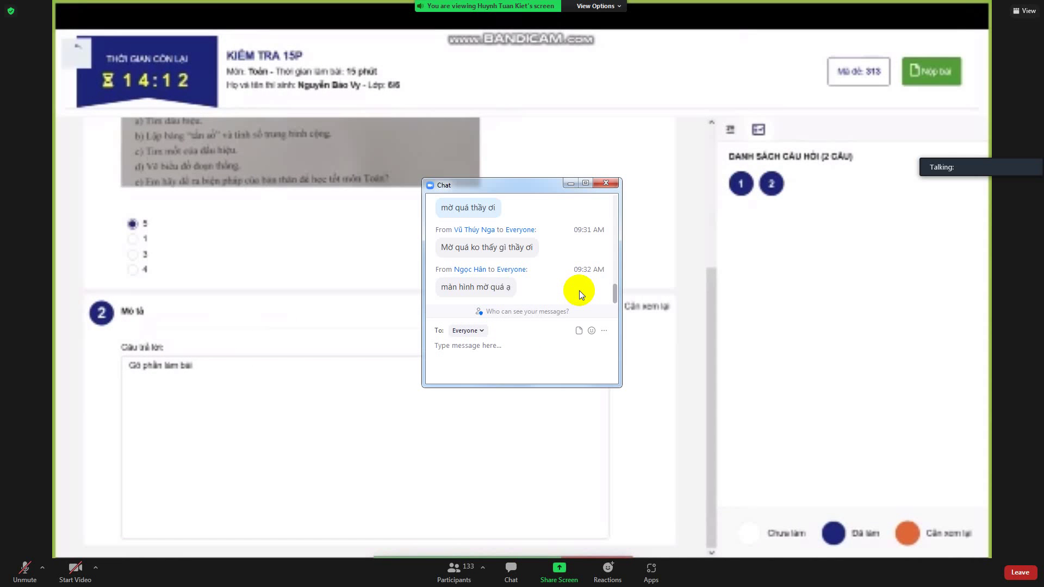
{"action": "left_click", "coordinate": [560, 260]}
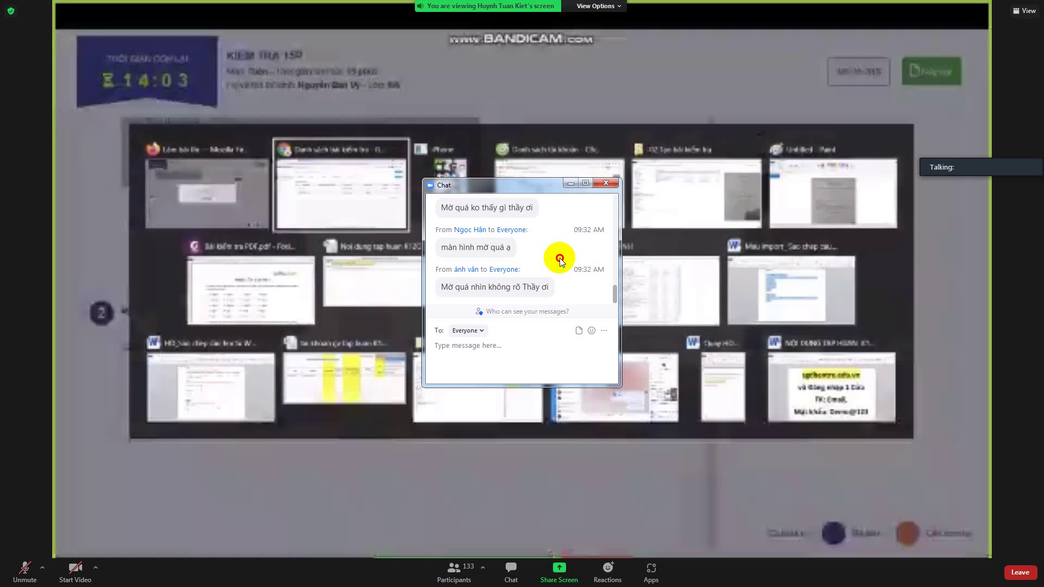
{"action": "scroll", "coordinate": [560, 260], "scroll_direction": "up", "scroll_amount": 1}
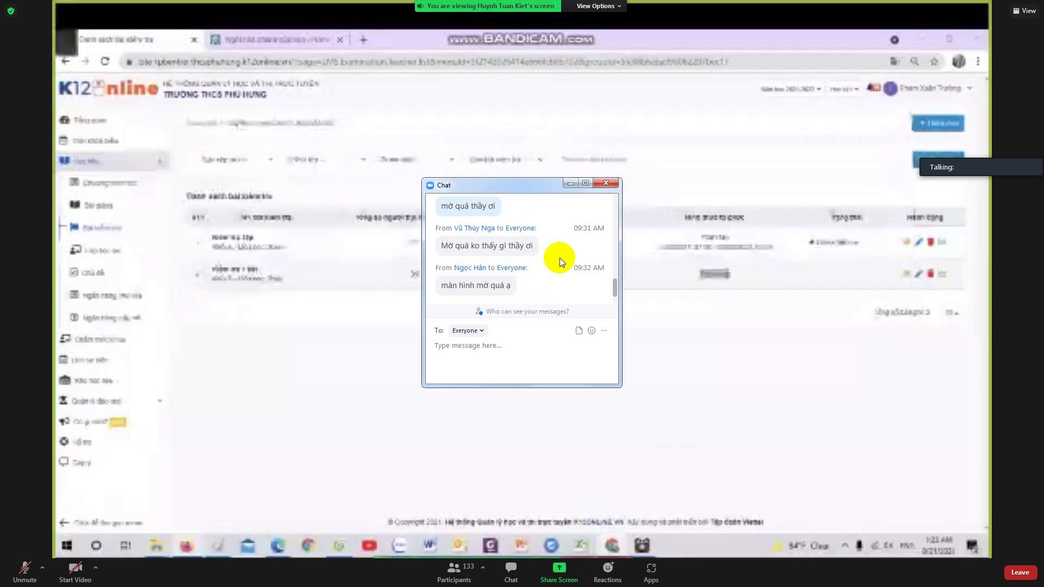
- Send Everyone the chat messages "lát thầy cho link video này nha" and "giờ xem không thấy gì", and close the chat
{"action": "left_click", "coordinate": [955, 142]}
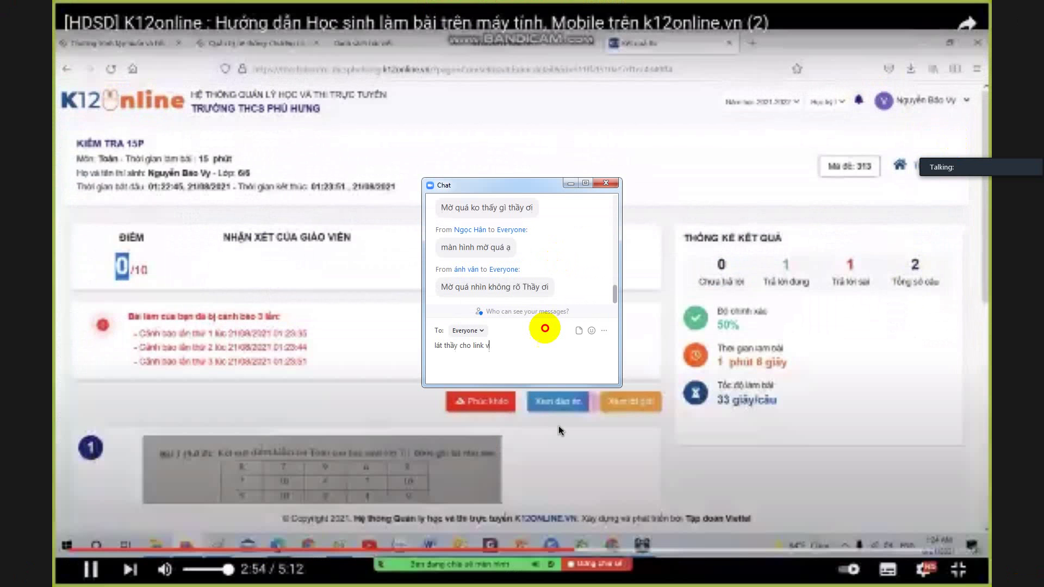
{"action": "type", "text": "ideo na"}
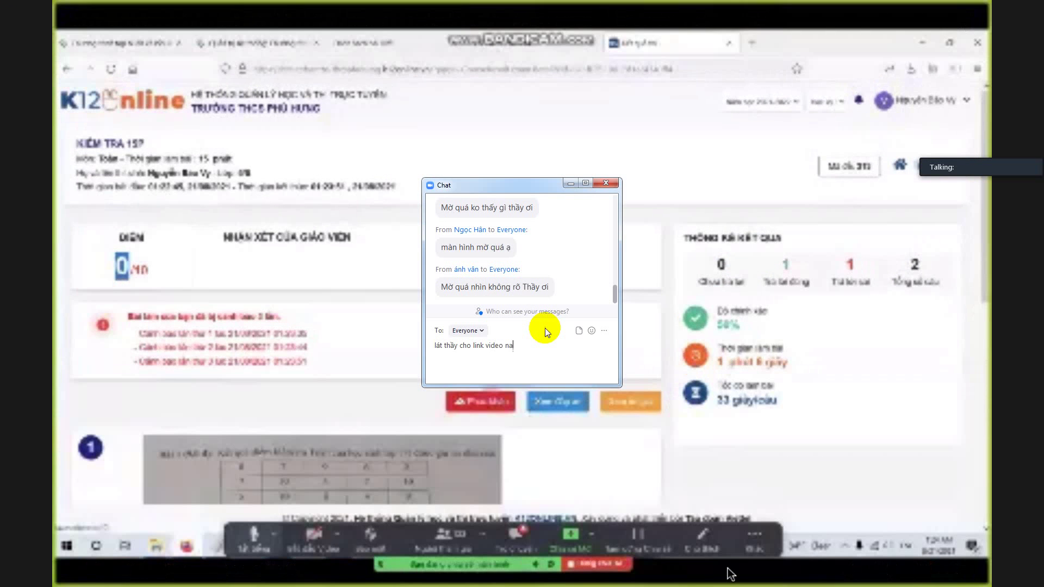
{"action": "type", "text": "y nha"}
{"action": "key", "text": "Return"}
{"action": "type", "text": "giờ xem không thấy gì"}
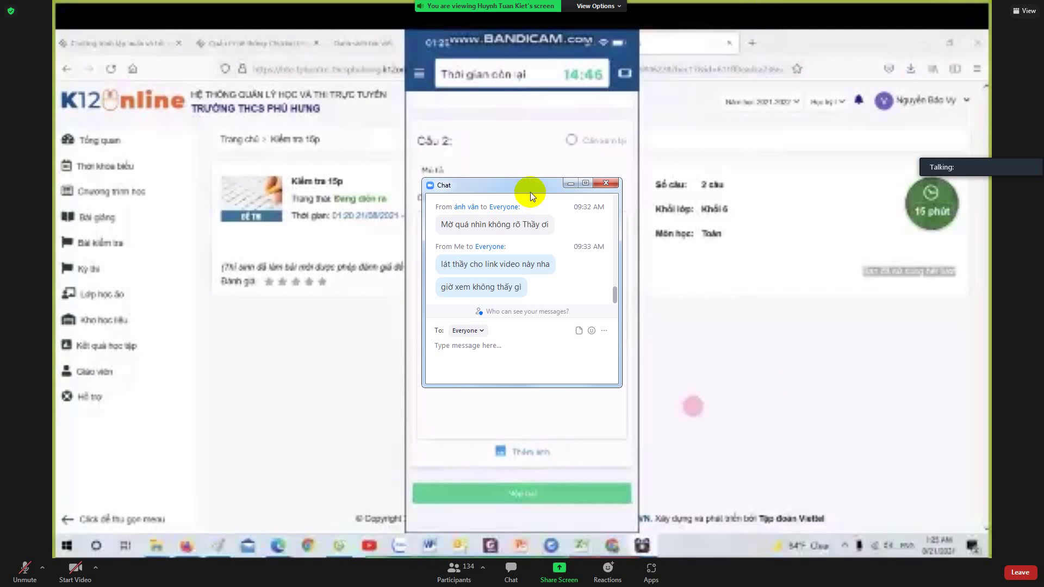
{"action": "left_click", "coordinate": [606, 183]}
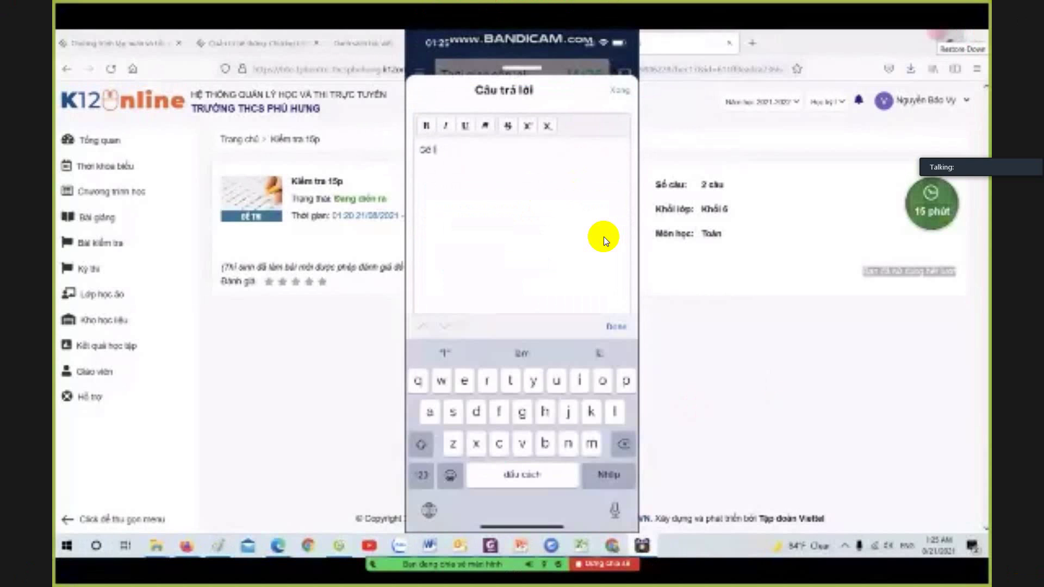
- Enter "Gõ bài làm" as the written answer to Câu 2 in the mobile test
{"action": "type", "text": "ài làm"}
{"action": "key", "text": "Return"}
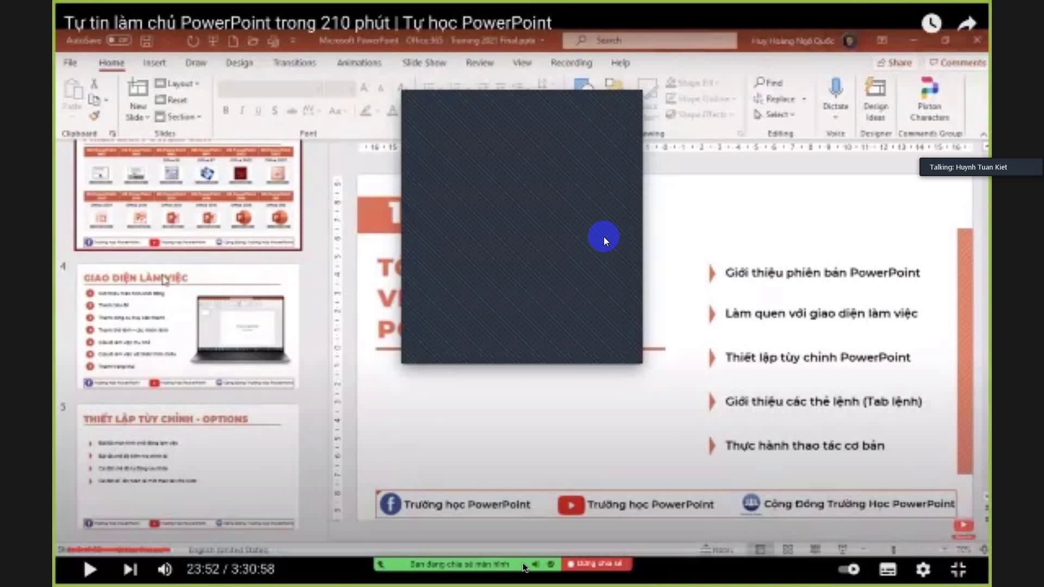
- Send Everyone the chat message "cảm ơn thầy" and open the YouTube link shared in the chat
{"action": "mouse_move", "coordinate": [191, 27]}
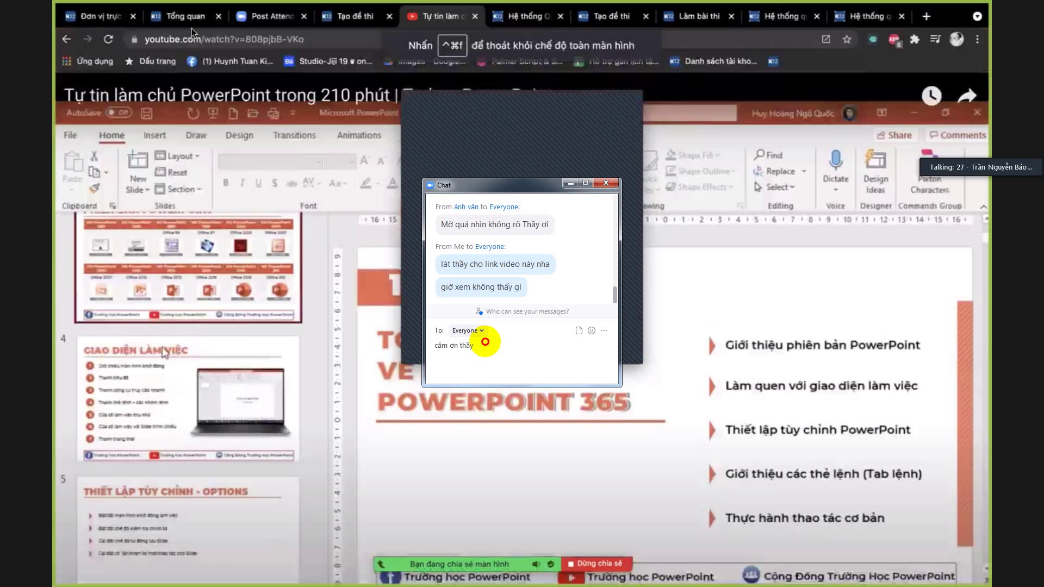
{"action": "key", "text": "Return"}
{"action": "left_click", "coordinate": [544, 277]}
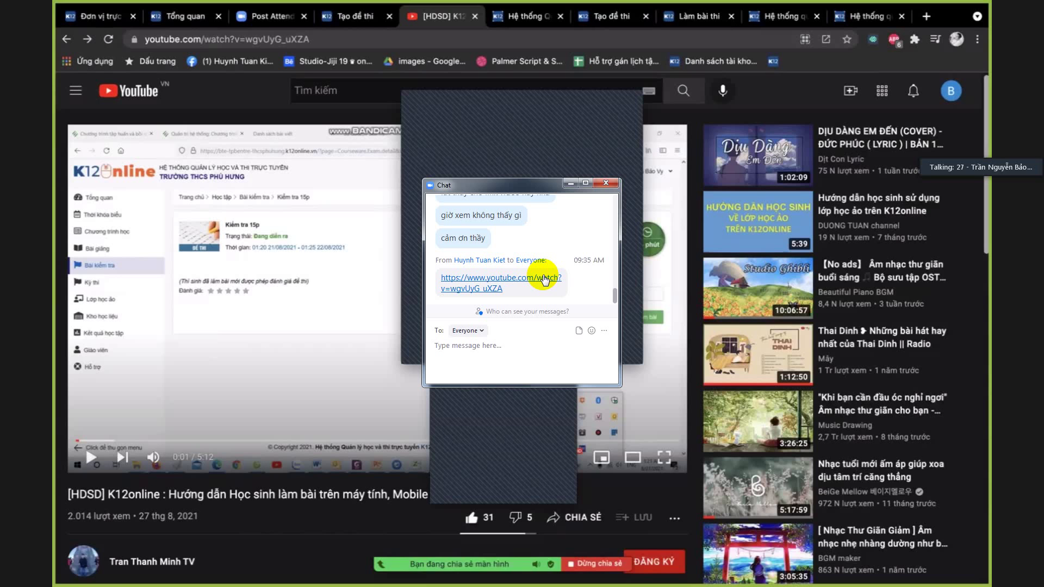
- Skip ahead in the student test-taking video to the photo answer of Câu 2, view it full screen, and exit full screen
{"action": "left_click", "coordinate": [357, 179]}
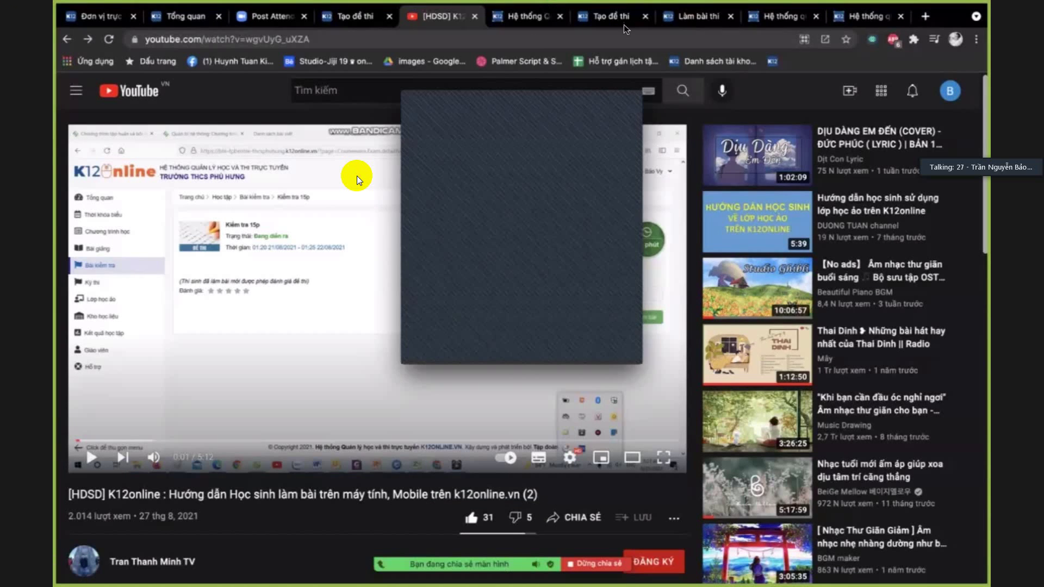
{"action": "left_click", "coordinate": [583, 440]}
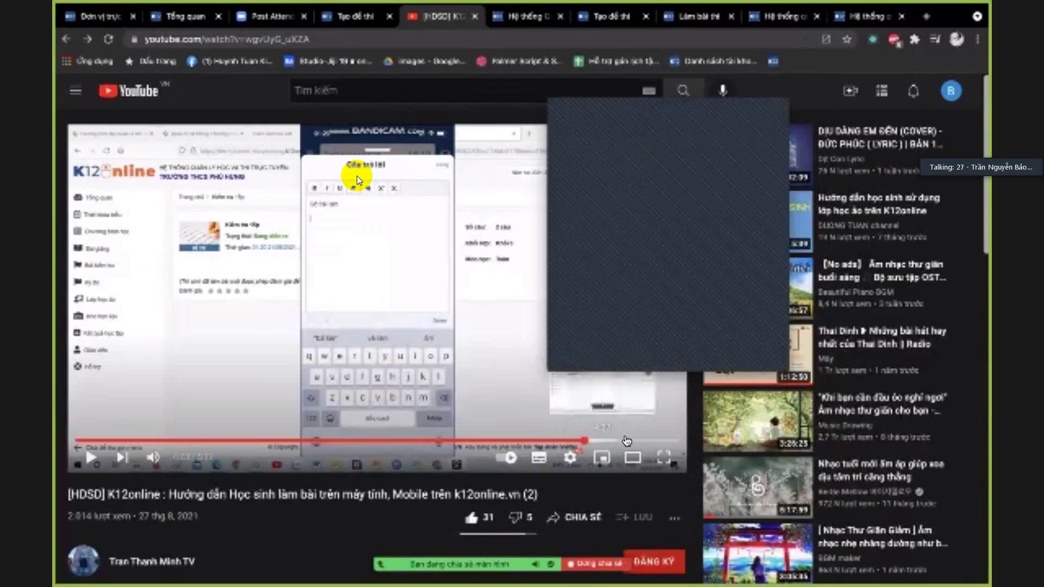
{"action": "left_click", "coordinate": [627, 440]}
{"action": "key", "text": "f"}
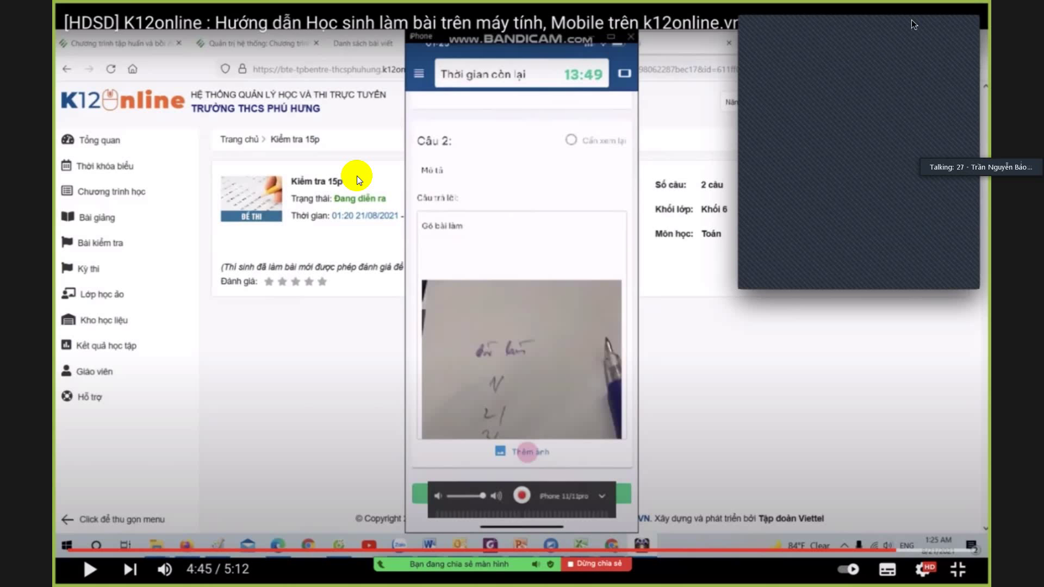
{"action": "left_click", "coordinate": [956, 569]}
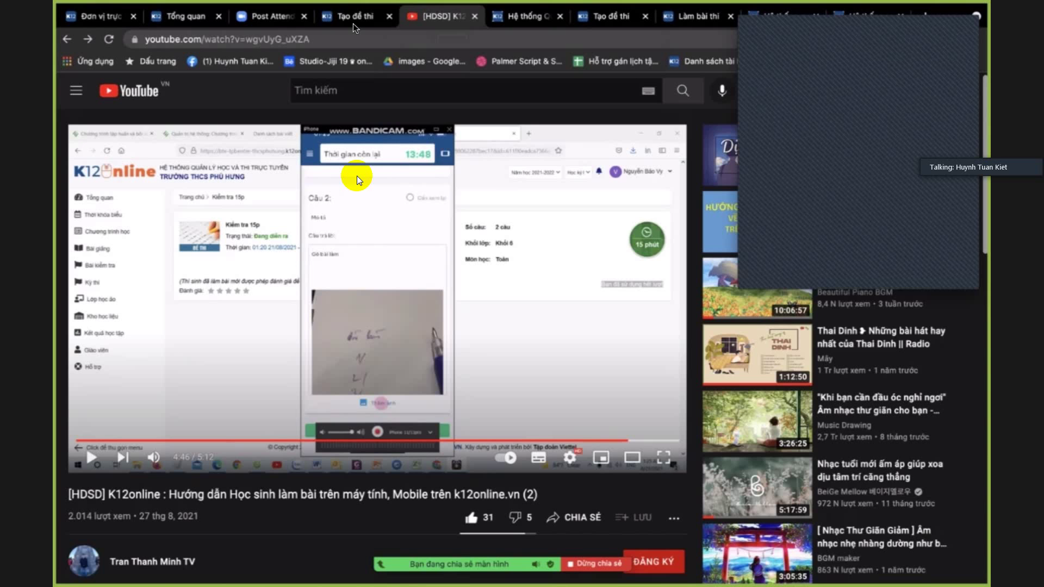
- Return to the Tạo đề thi page and set Số lần tối đa cảnh báo nộp bài to 6
{"action": "left_click", "coordinate": [353, 16]}
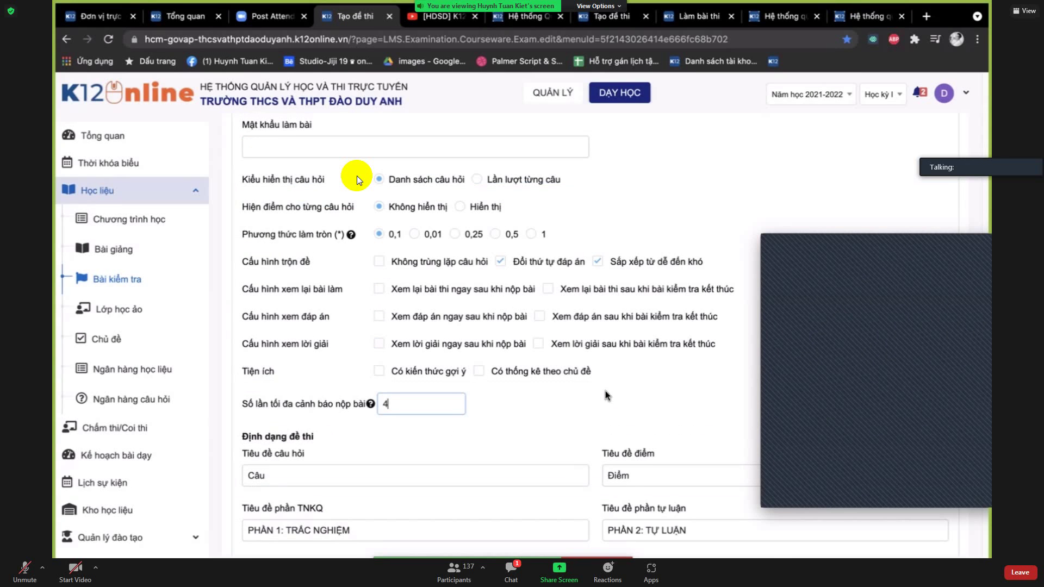
{"action": "key", "text": "BackSpace"}
{"action": "type", "text": "6"}
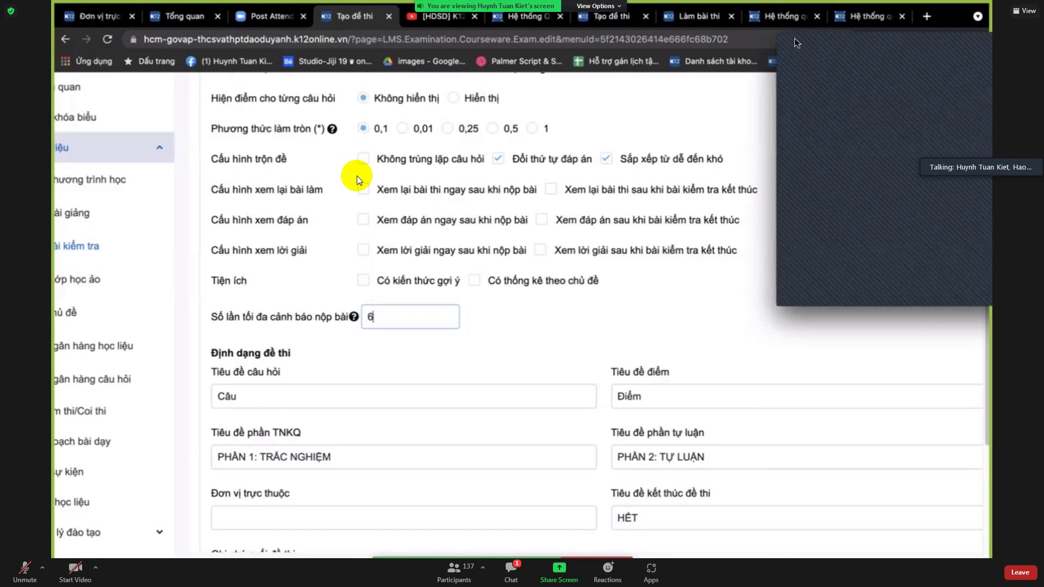
- Open a test's details under Bài kiểm tra and allow all listed students to take it after time runs out (Cho phép làm bài khi hết giờ)
{"action": "left_click", "coordinate": [134, 250]}
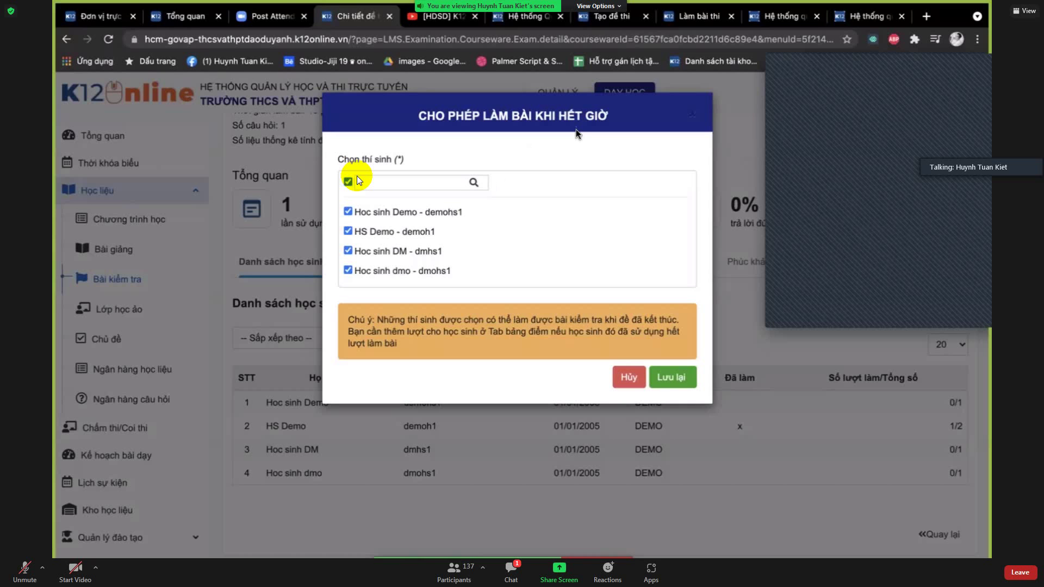
{"action": "left_click", "coordinate": [669, 379]}
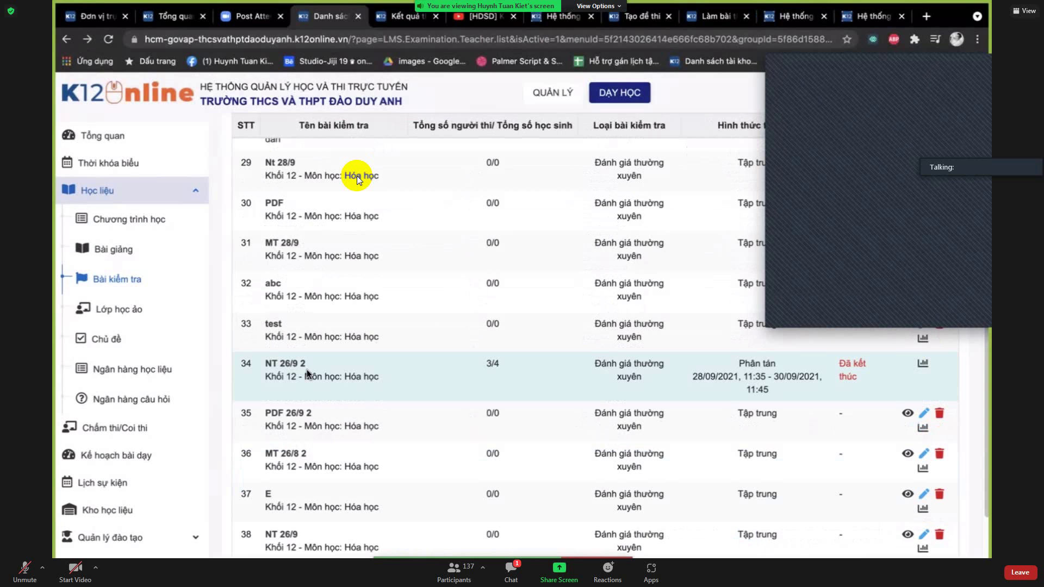
- Open test NT 26/9 2, look through a student's submitted paper, and enter the teacher comment "Giỏi!"
{"action": "left_click", "coordinate": [307, 374]}
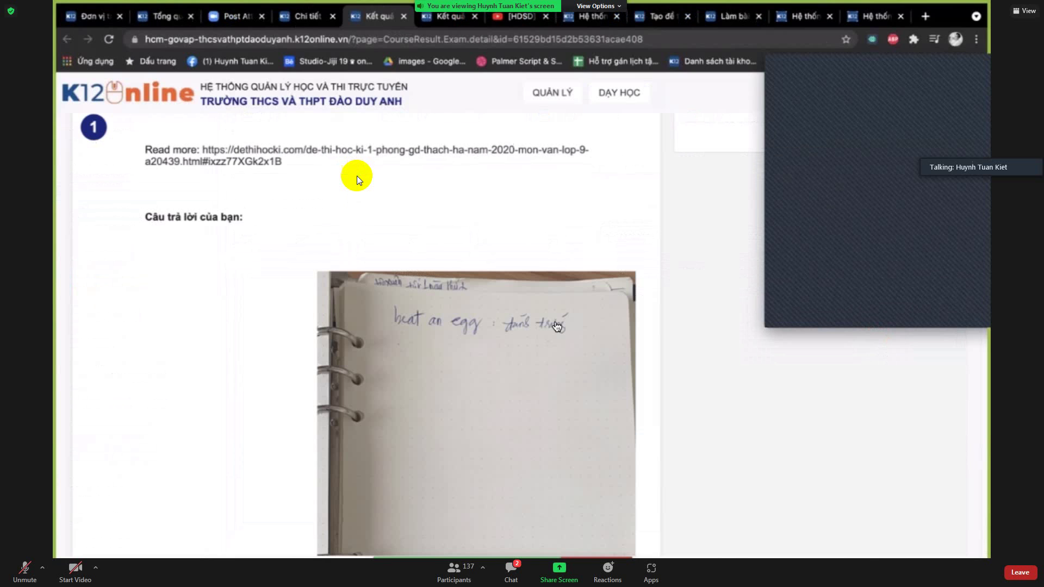
{"action": "scroll", "coordinate": [357, 180], "scroll_direction": "down", "scroll_amount": 5}
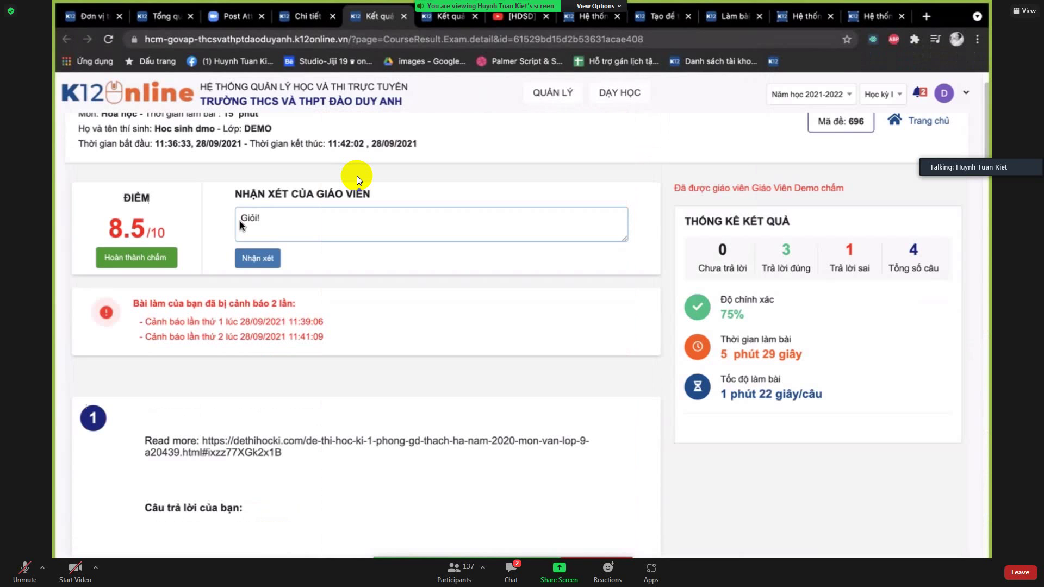
{"action": "mouse_move", "coordinate": [506, 554]}
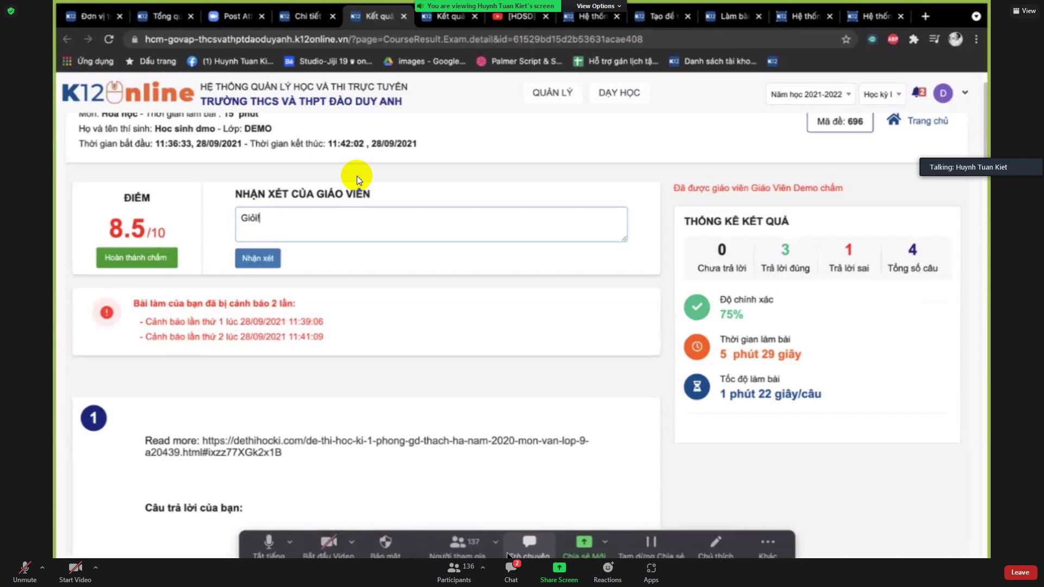
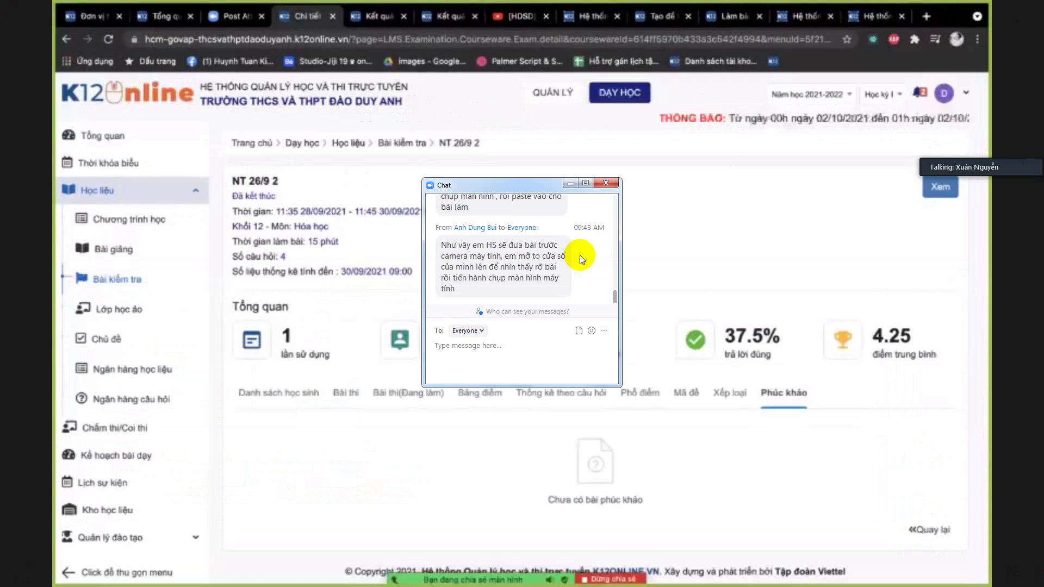
- Read through the earlier and newer messages in the meeting chat
{"action": "scroll", "coordinate": [580, 256], "scroll_direction": "up", "scroll_amount": 5}
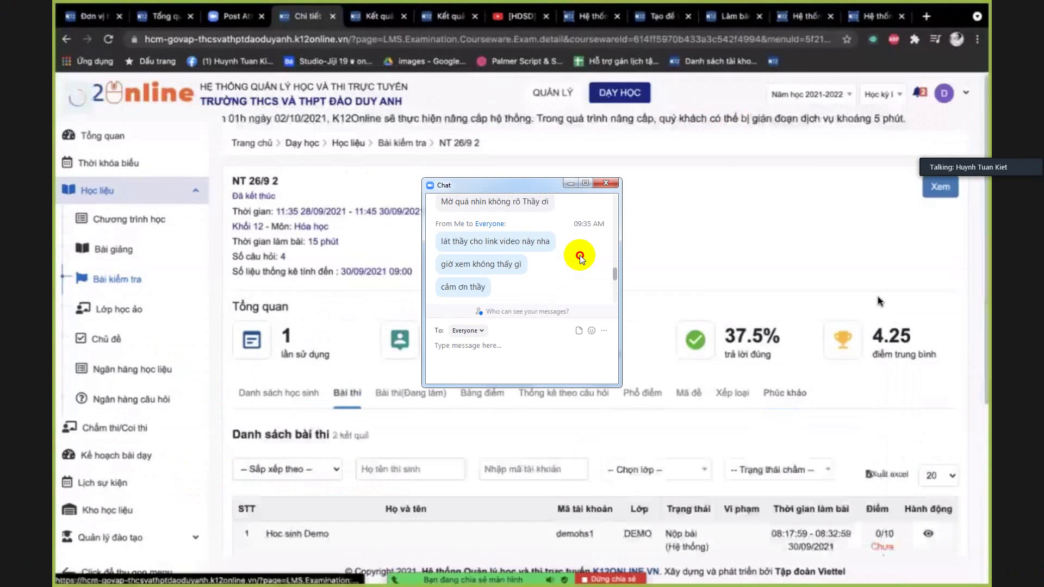
{"action": "scroll", "coordinate": [580, 255], "scroll_direction": "down", "scroll_amount": 3}
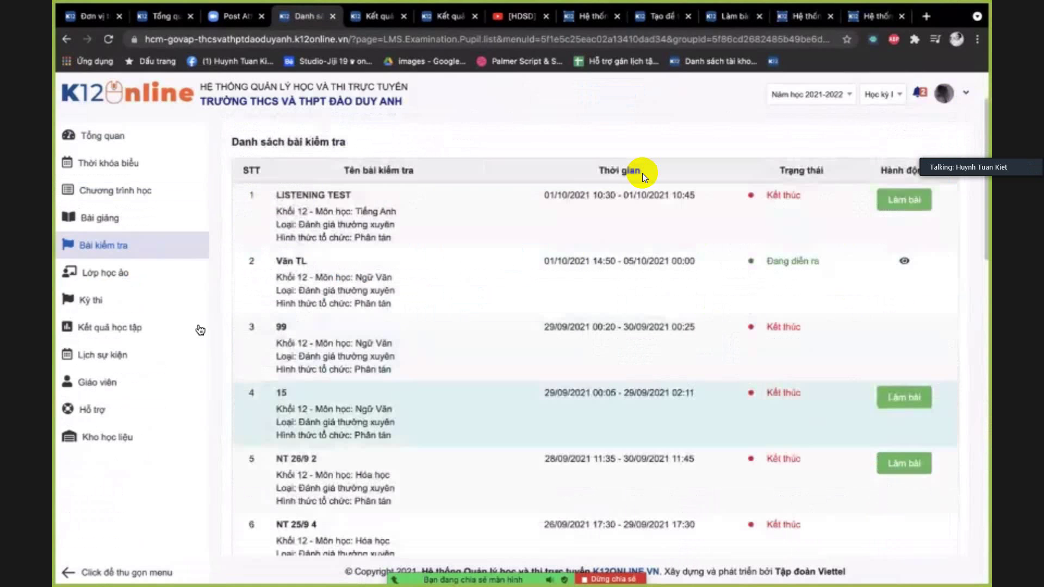
- Request a re-mark (Yêu cầu phúc khảo) of the student's NT 26/9 2 result with content beginning "Phúc", and log out of the student account
{"action": "left_click", "coordinate": [200, 330]}
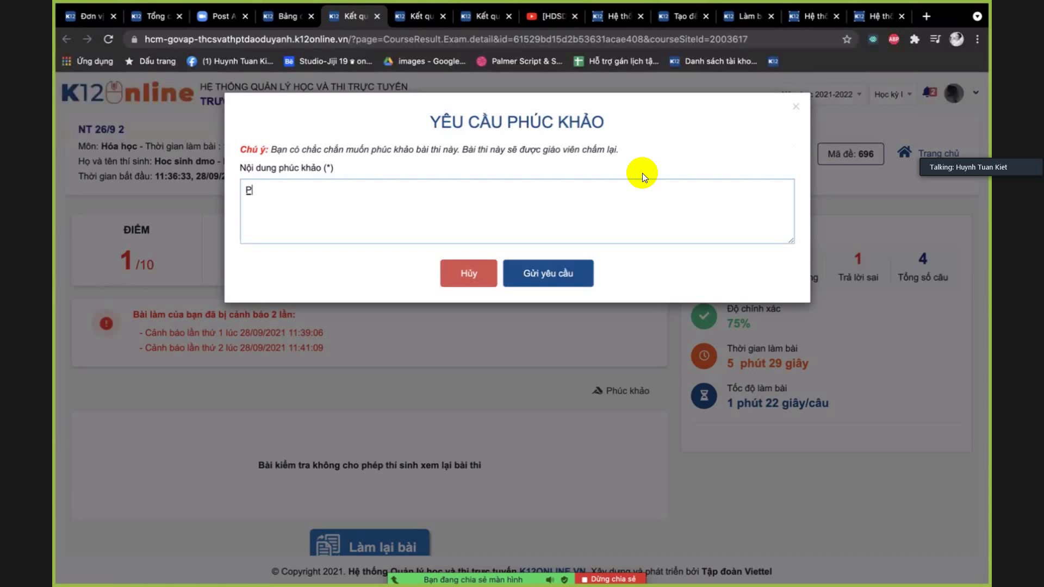
{"action": "type", "text": "húc"}
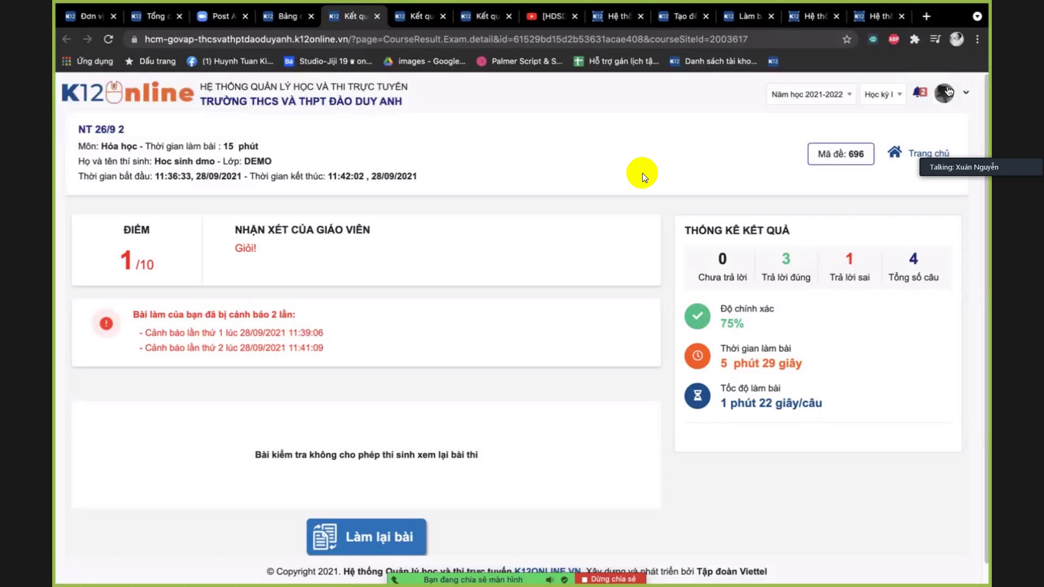
{"action": "left_click", "coordinate": [949, 92]}
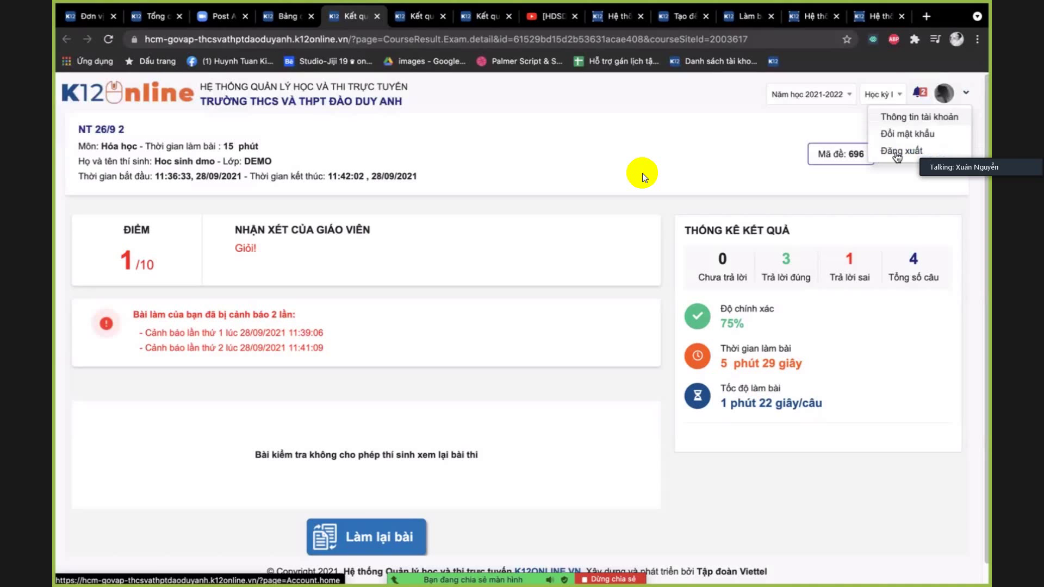
{"action": "left_click", "coordinate": [931, 147]}
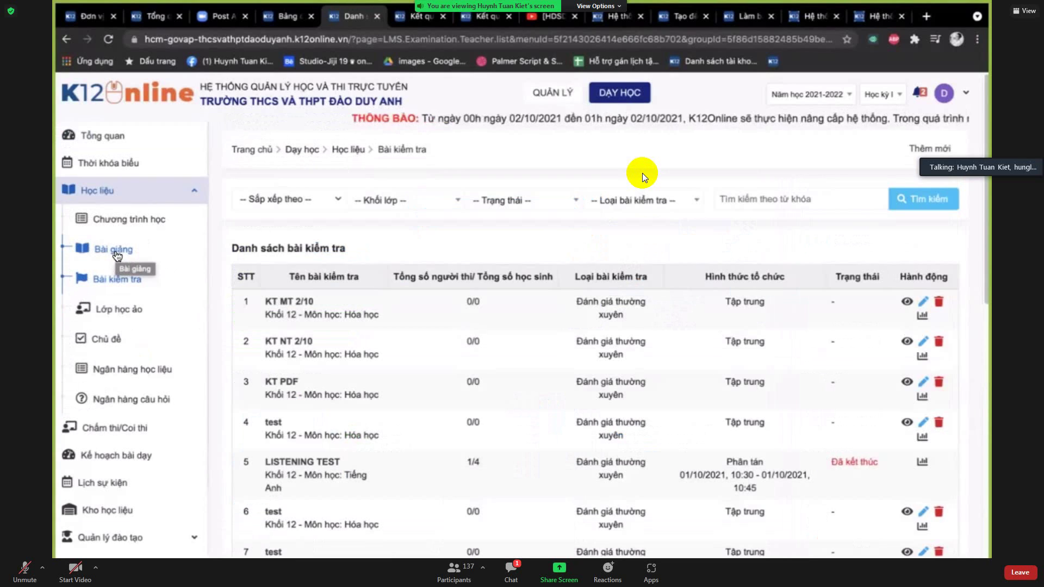
- Open a lecture's progress report under Bài giảng, show the second student's details, and send a reminder (Nhắc nhở) for BT 2
{"action": "left_click", "coordinate": [114, 250]}
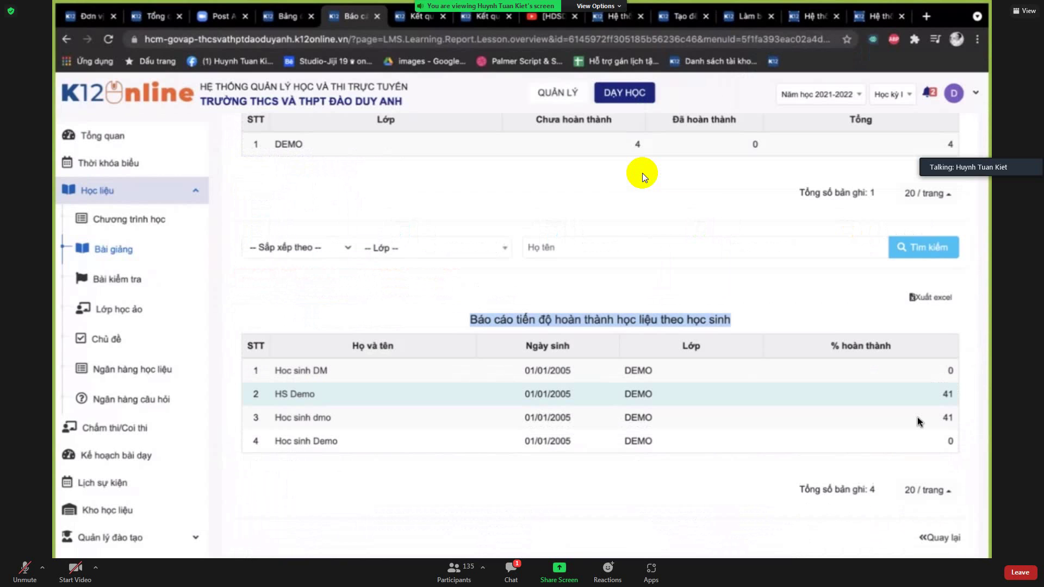
{"action": "left_click", "coordinate": [948, 394]}
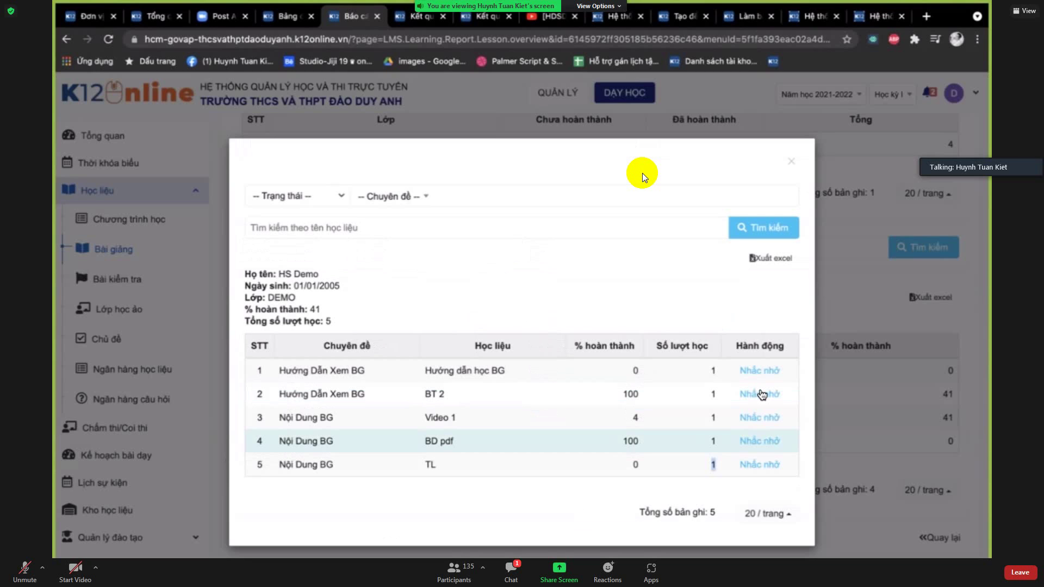
{"action": "left_click", "coordinate": [761, 394]}
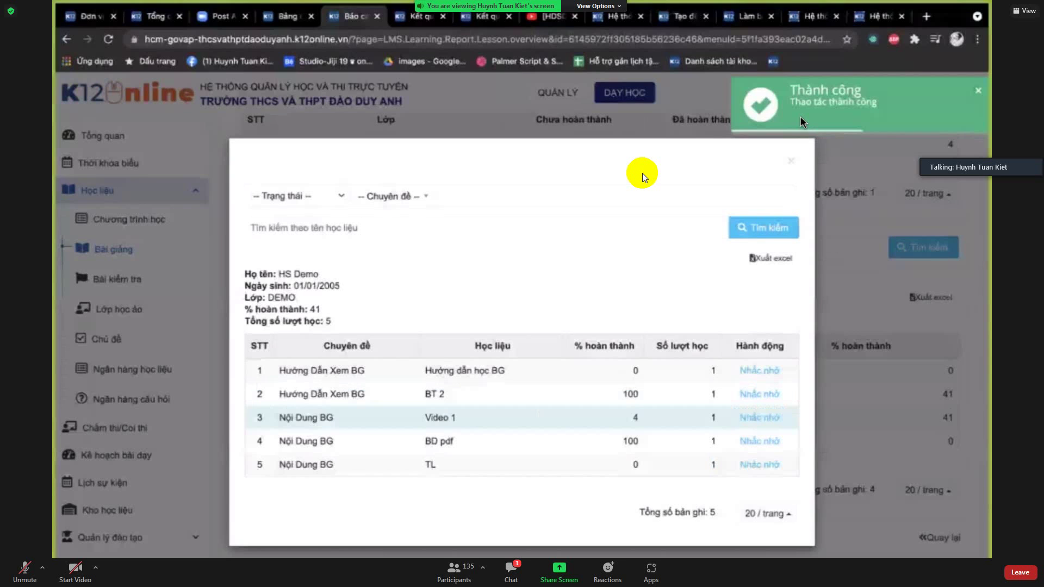
- Read the newest meeting chat message, close the chat, and look back over the lecture's progress report by class and student
{"action": "key", "text": "alt+h"}
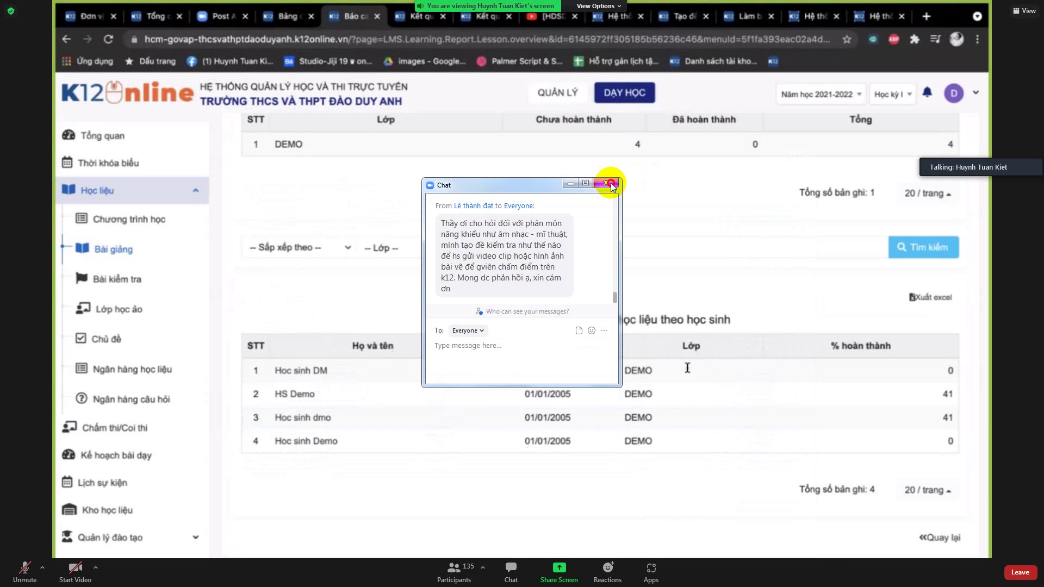
{"action": "left_click", "coordinate": [611, 184]}
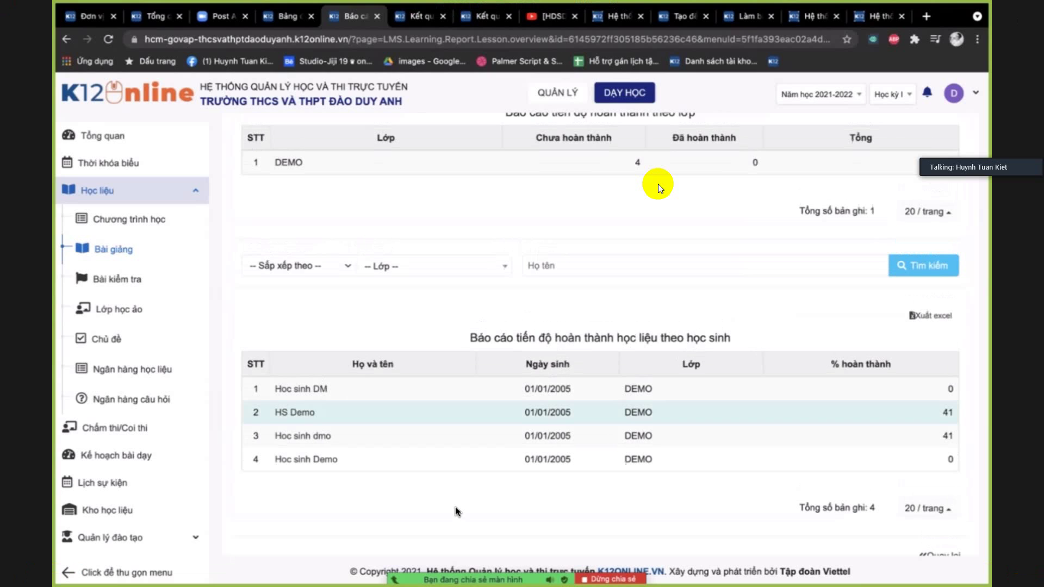
{"action": "scroll", "coordinate": [404, 400], "scroll_direction": "up", "scroll_amount": 1}
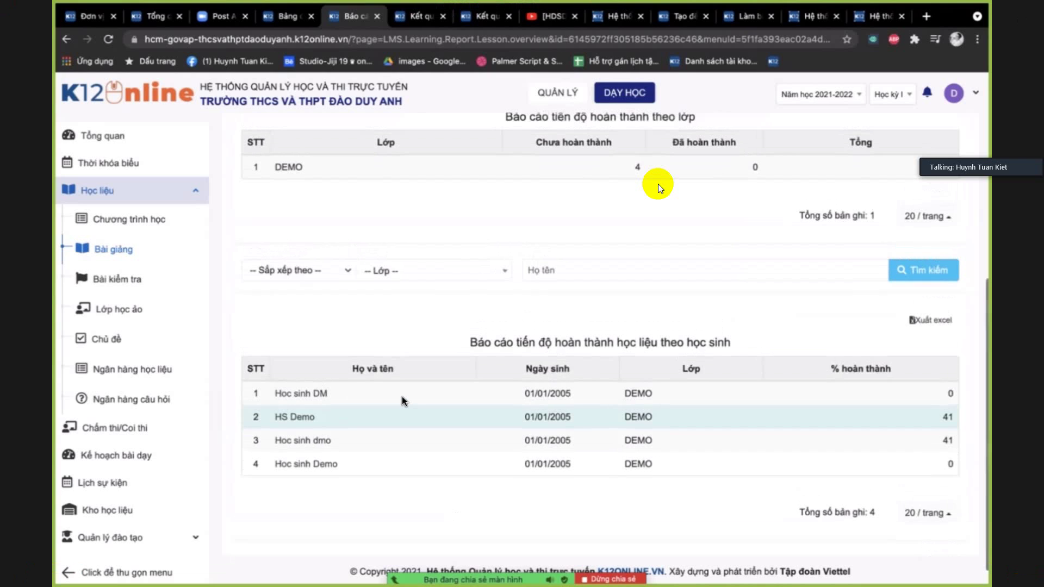
{"action": "scroll", "coordinate": [443, 497], "scroll_direction": "up", "scroll_amount": 2}
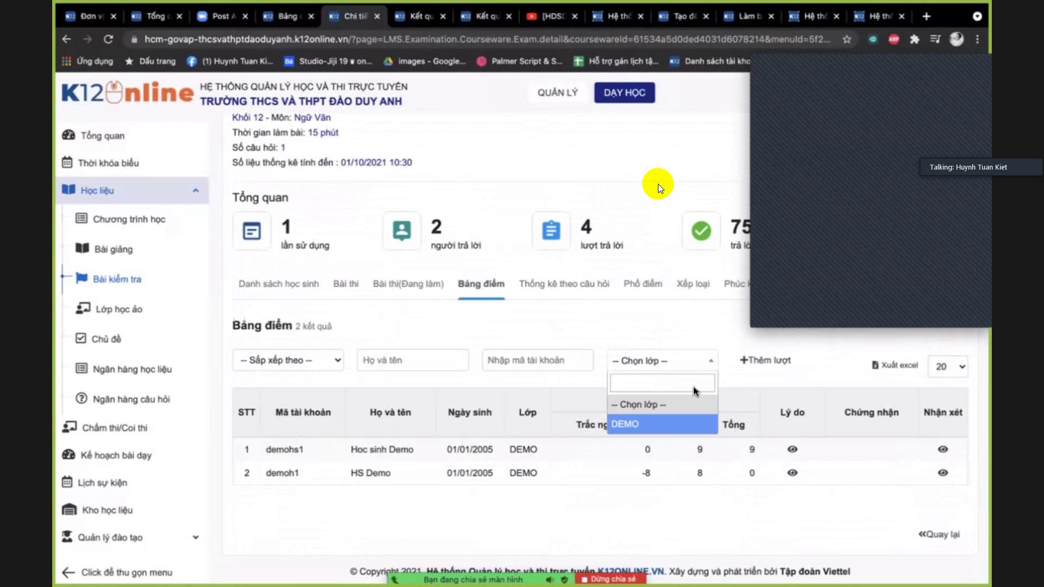
- Filter the test's score sheet (Bảng điểm) by class DEMO, clear the class filter, and sort it by Tên A - Z
{"action": "left_click", "coordinate": [690, 424]}
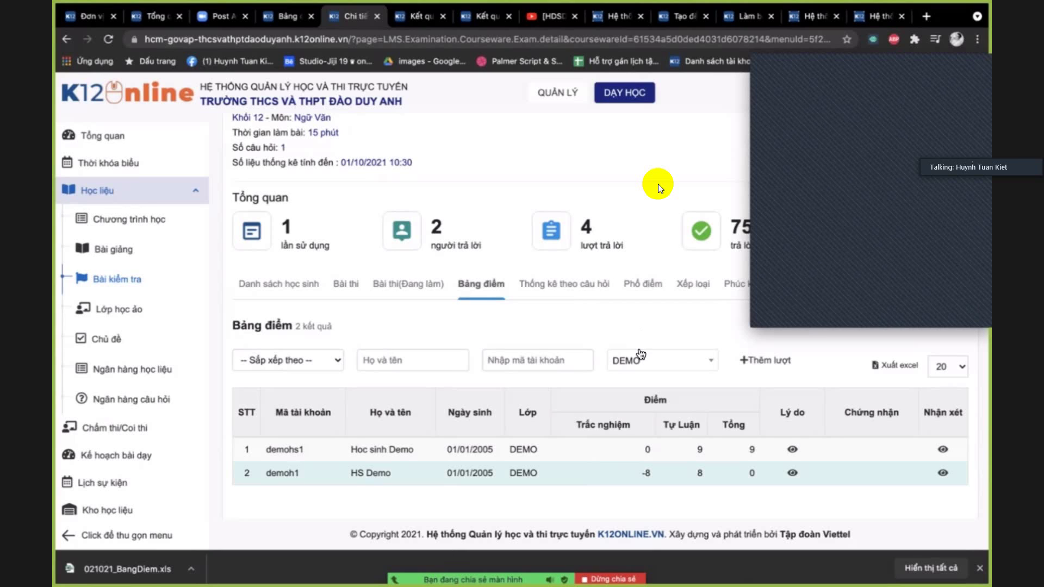
{"action": "left_click", "coordinate": [640, 354]}
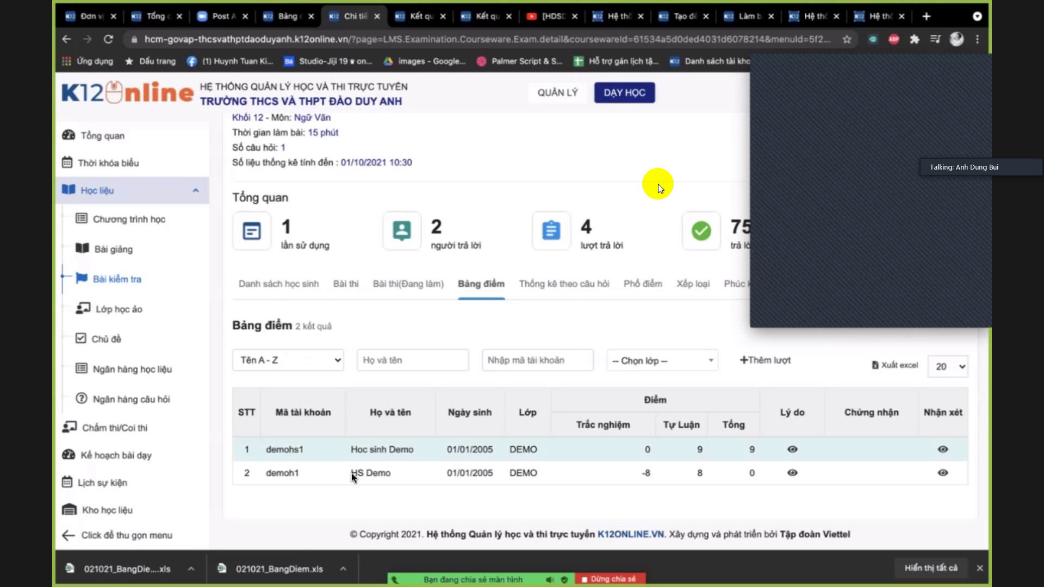
{"action": "left_click", "coordinate": [351, 473]}
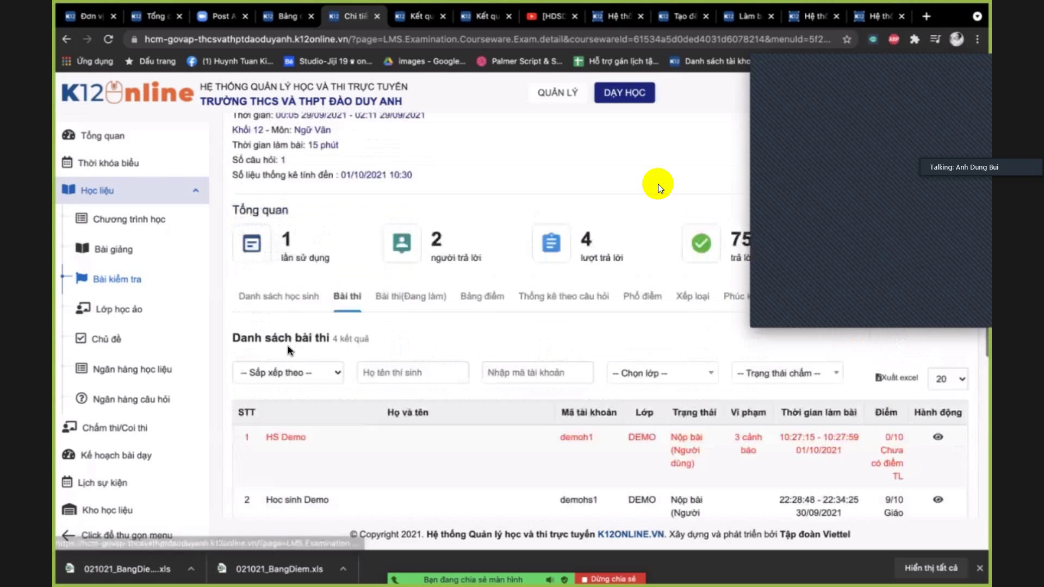
- Look through the submitted papers under Bài thi, check the sorting options, and open the first student's paper from 01/10/2021
{"action": "scroll", "coordinate": [288, 345], "scroll_direction": "down", "scroll_amount": 3}
{"action": "left_click", "coordinate": [288, 269]}
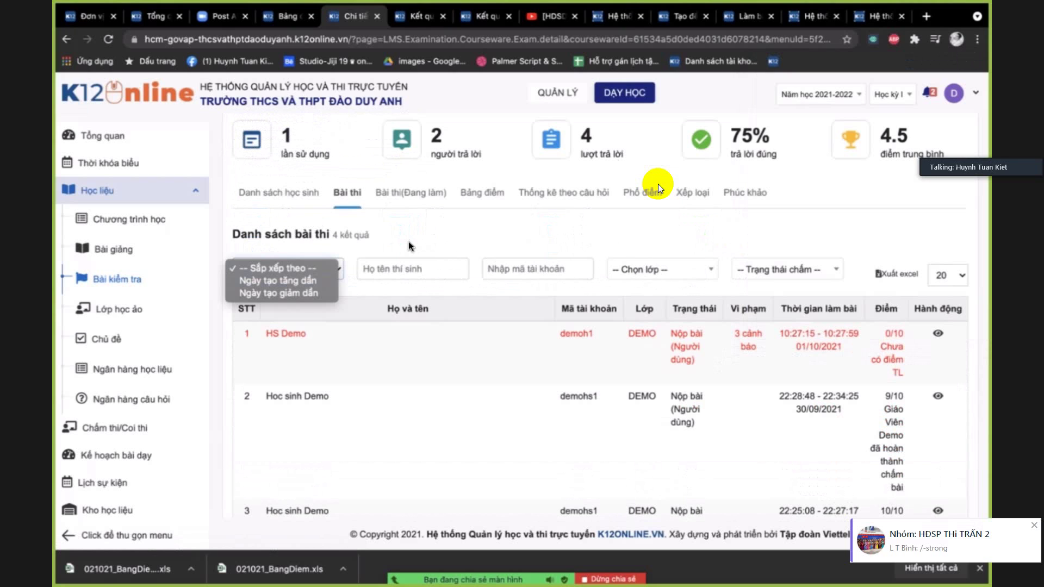
{"action": "left_click", "coordinate": [698, 405]}
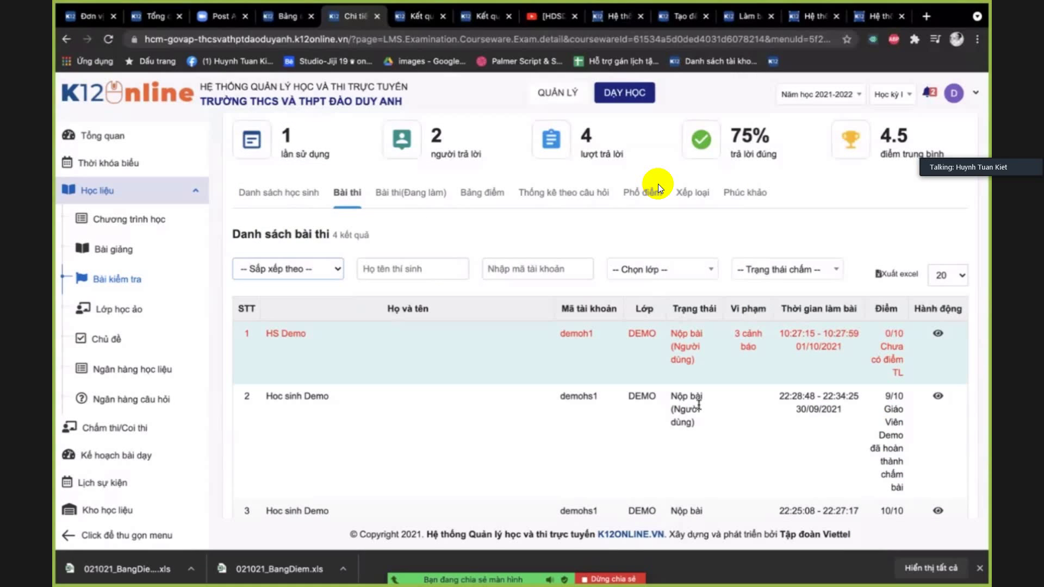
{"action": "scroll", "coordinate": [699, 405], "scroll_direction": "down", "scroll_amount": 3}
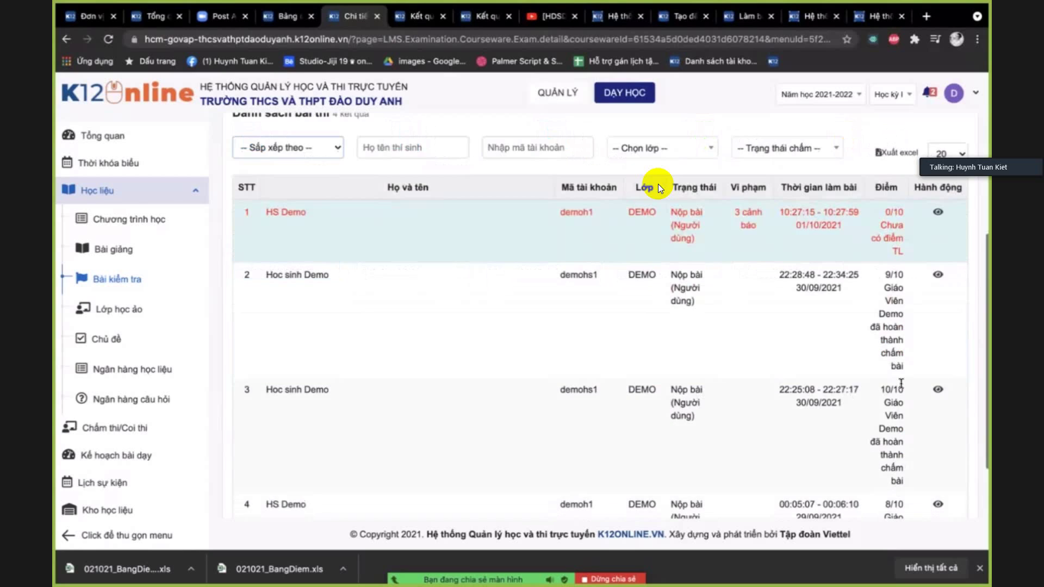
{"action": "left_click", "coordinate": [938, 211]}
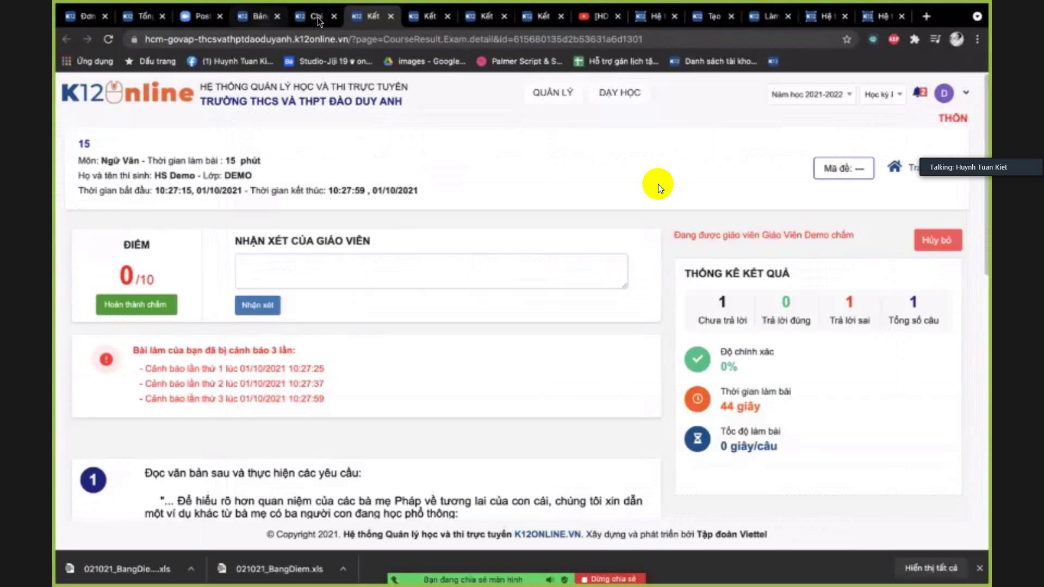
- Close the YouTube guide and leftover test result pages, and return to the teacher's K12Online page
{"action": "left_click", "coordinate": [318, 17]}
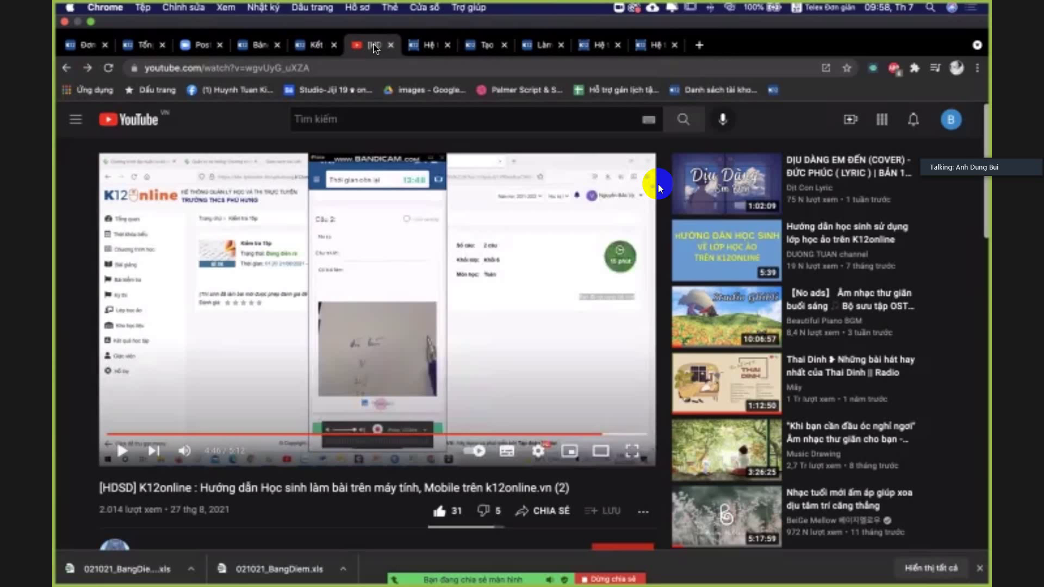
{"action": "middle_click", "coordinate": [374, 46]}
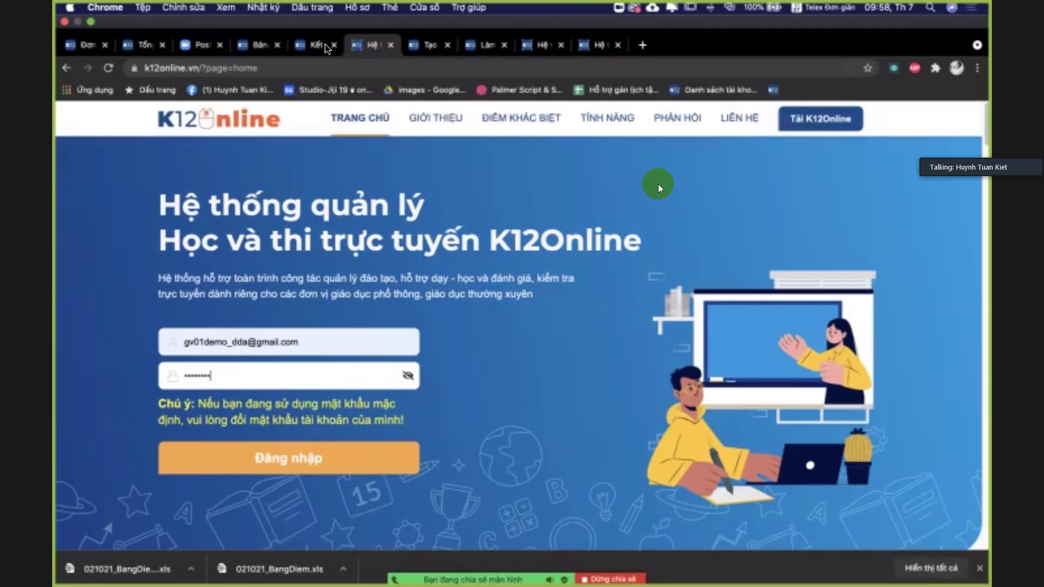
{"action": "left_click", "coordinate": [321, 46]}
{"action": "left_click", "coordinate": [259, 46]}
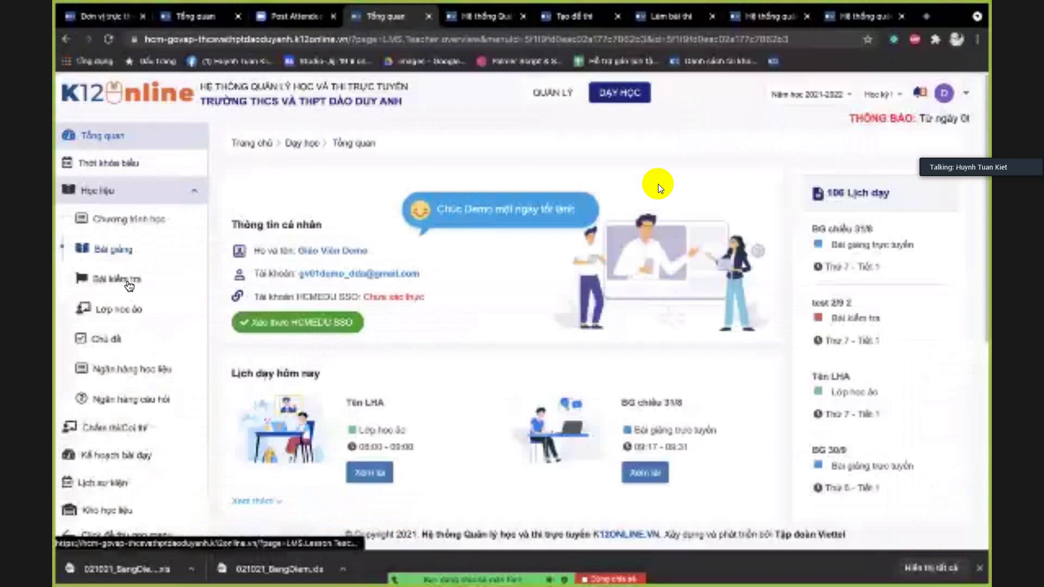
- Open the LISTENING TEST report from Bài kiểm tra and allow all four students to take it after time (Cho phép làm bài khi hết giờ)
{"action": "left_click", "coordinate": [117, 279]}
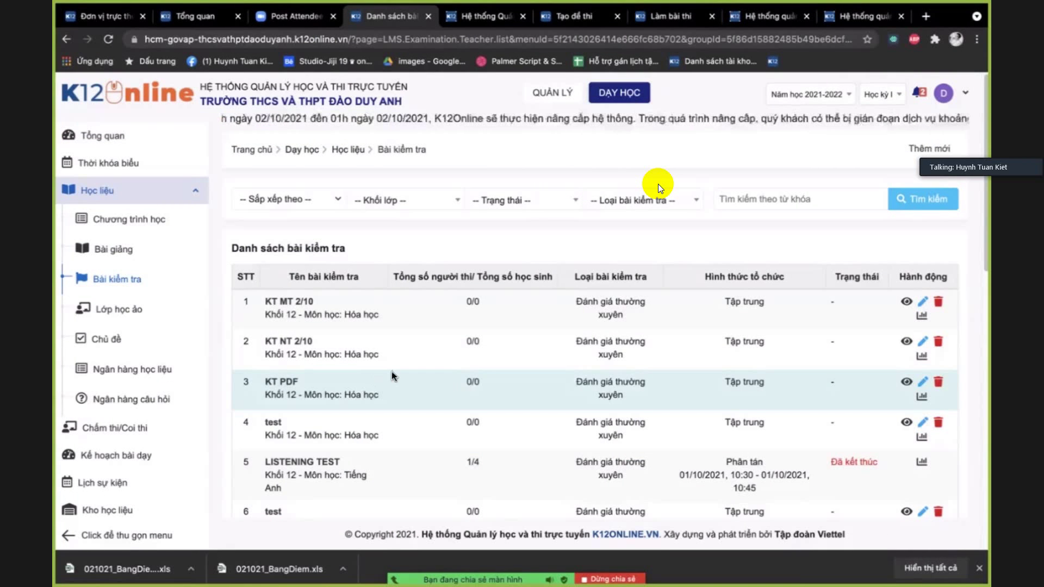
{"action": "scroll", "coordinate": [915, 291], "scroll_direction": "down", "scroll_amount": 3}
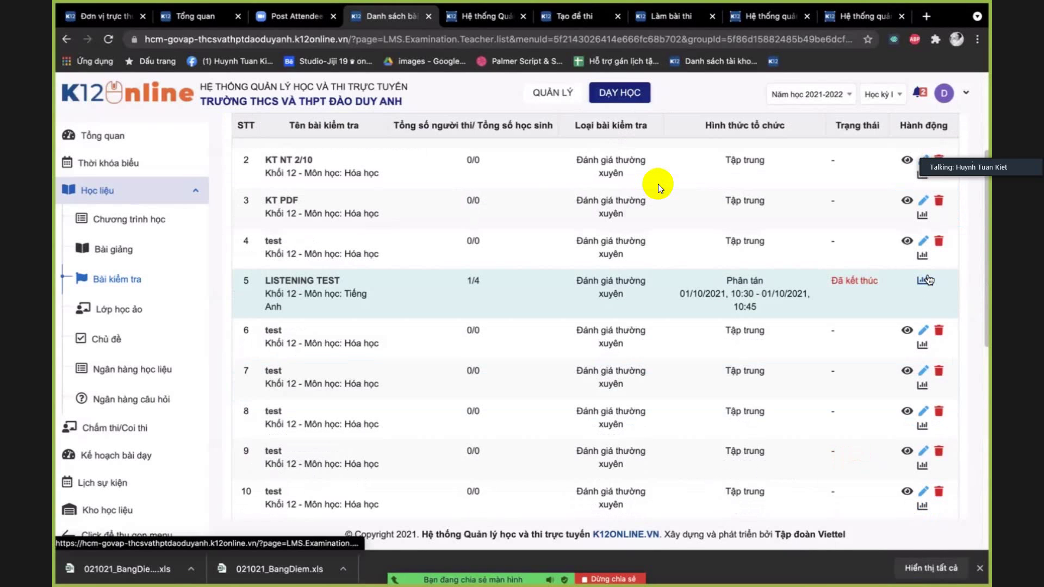
{"action": "left_click", "coordinate": [927, 280]}
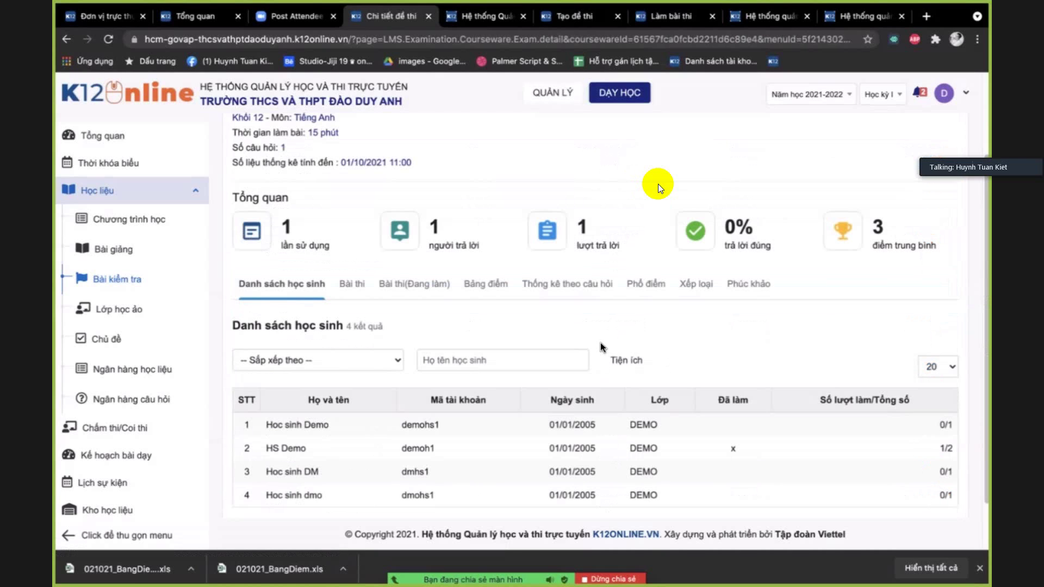
{"action": "left_click", "coordinate": [604, 371]}
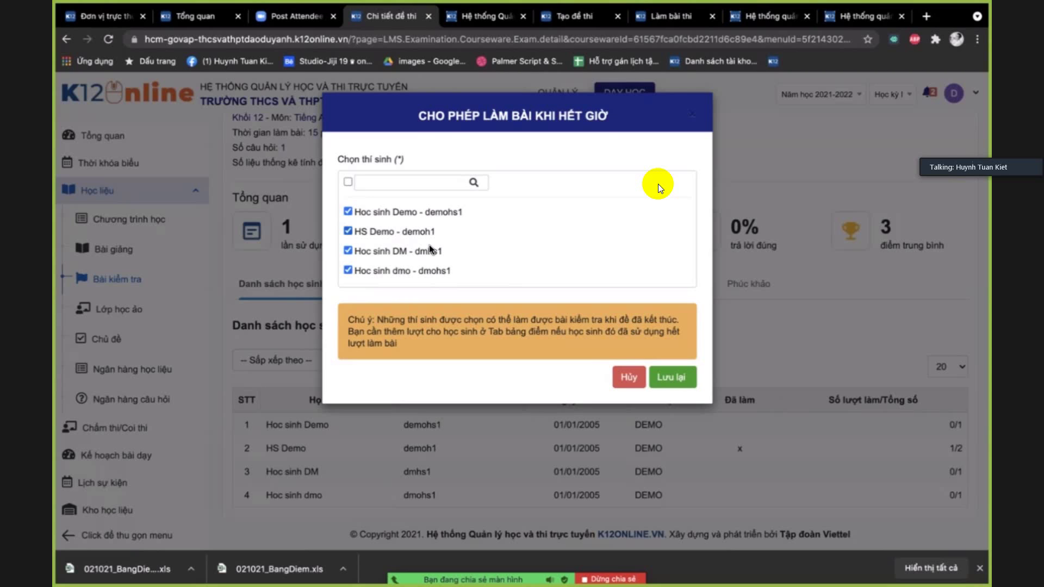
{"action": "left_click", "coordinate": [671, 377]}
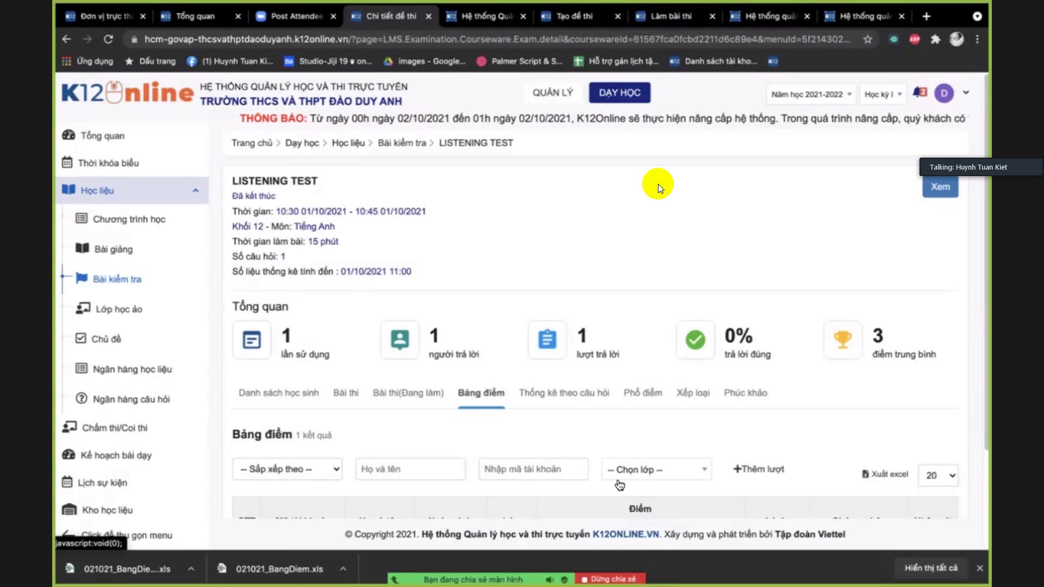
- View the score distribution chart (Phổ điểm) and its details for LISTENING TEST
{"action": "left_click", "coordinate": [643, 393]}
{"action": "scroll", "coordinate": [812, 439], "scroll_direction": "down", "scroll_amount": 5}
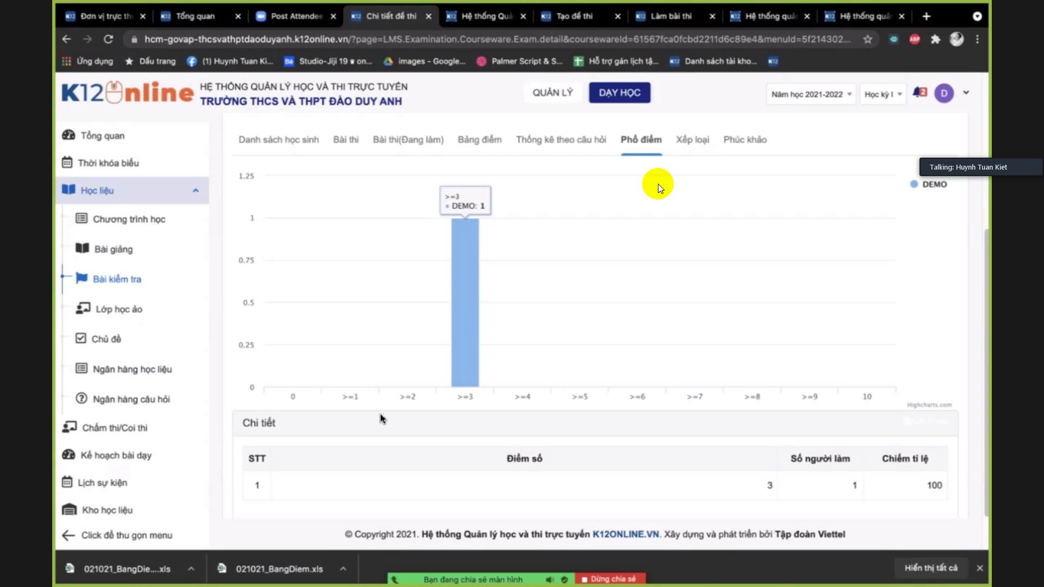
{"action": "scroll", "coordinate": [683, 441], "scroll_direction": "up", "scroll_amount": 1}
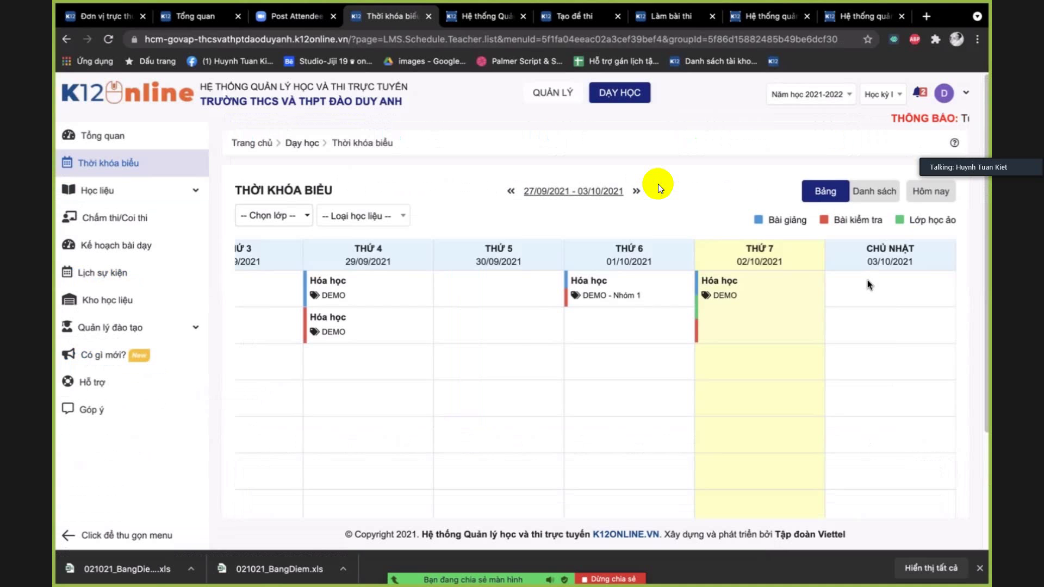
- Schedule an existing test for class DEMO in Tiết 1 (08:00 - 08:45) on Sunday 03/10/2021 in the timetable
{"action": "left_click", "coordinate": [867, 281]}
{"action": "scroll", "coordinate": [532, 352], "scroll_direction": "down", "scroll_amount": 2}
{"action": "left_click", "coordinate": [346, 249]}
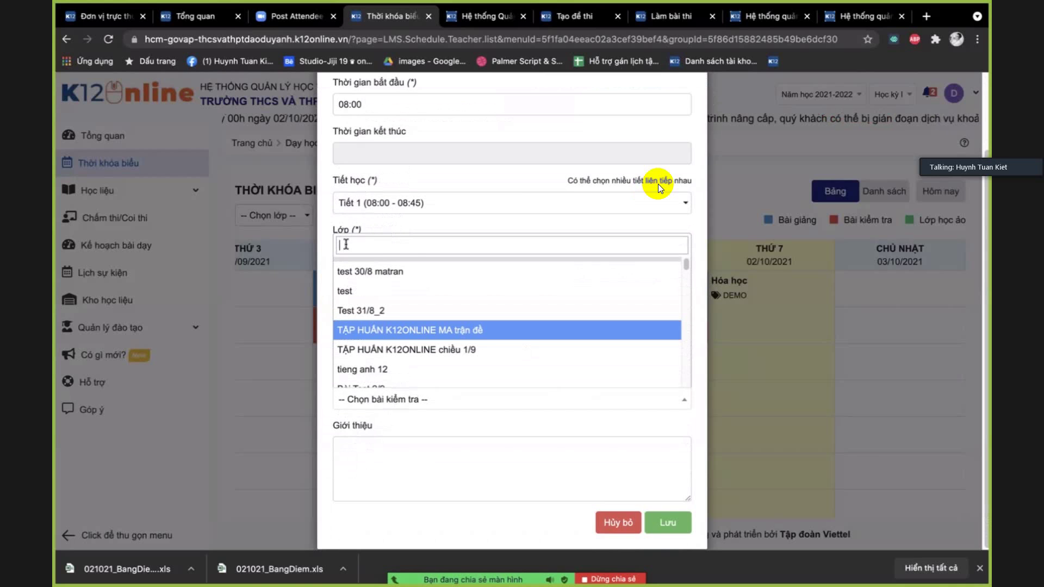
{"action": "key", "text": "Down"}
{"action": "key", "text": "Down"}
{"action": "key", "text": "Down"}
{"action": "key", "text": "Down"}
{"action": "key", "text": "Down"}
{"action": "key", "text": "Down"}
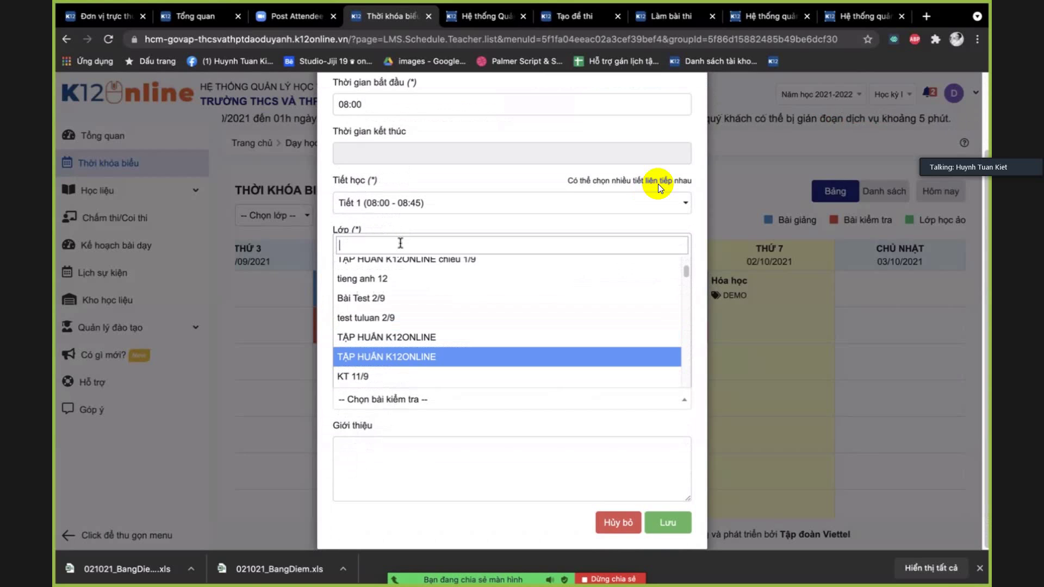
{"action": "scroll", "coordinate": [397, 283], "scroll_direction": "up", "scroll_amount": 3}
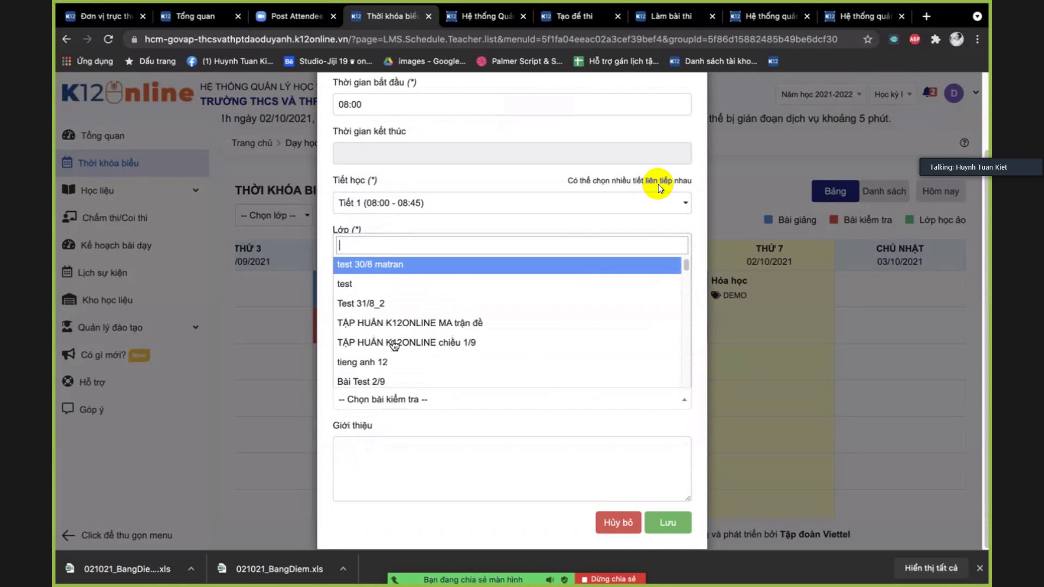
{"action": "key", "text": "Return"}
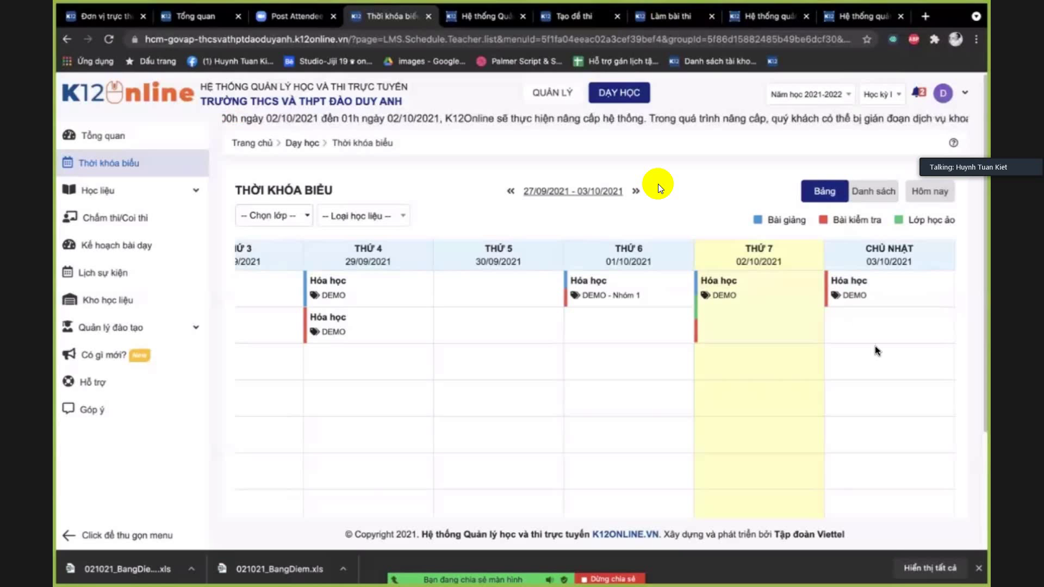
- Add the test Test 31/8_2 starting at 09:16 as another learning item in Sunday 03/10/2021's second period
{"action": "left_click", "coordinate": [797, 346]}
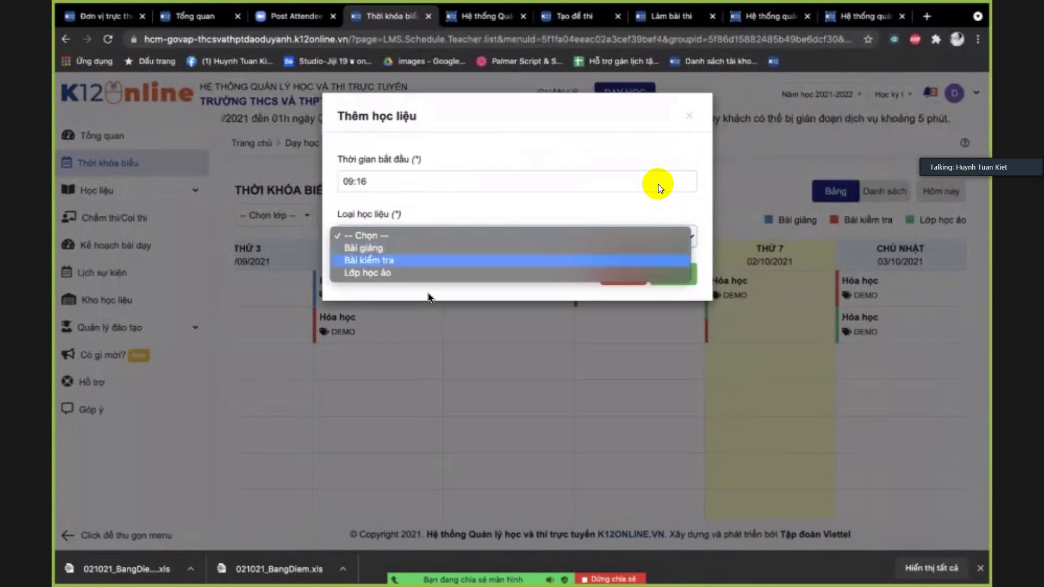
{"action": "key", "text": "Return"}
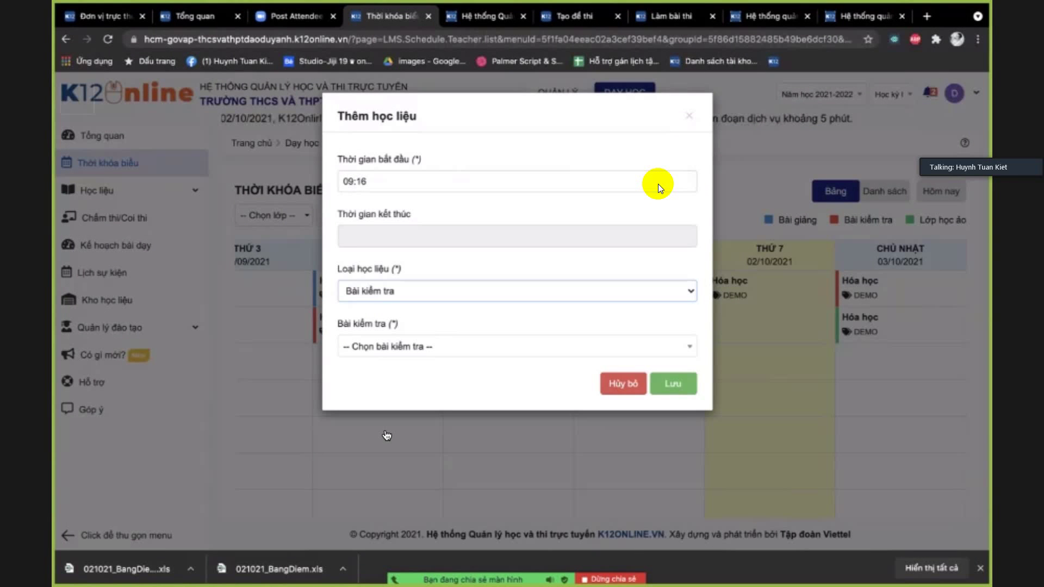
{"action": "key", "text": "Tab"}
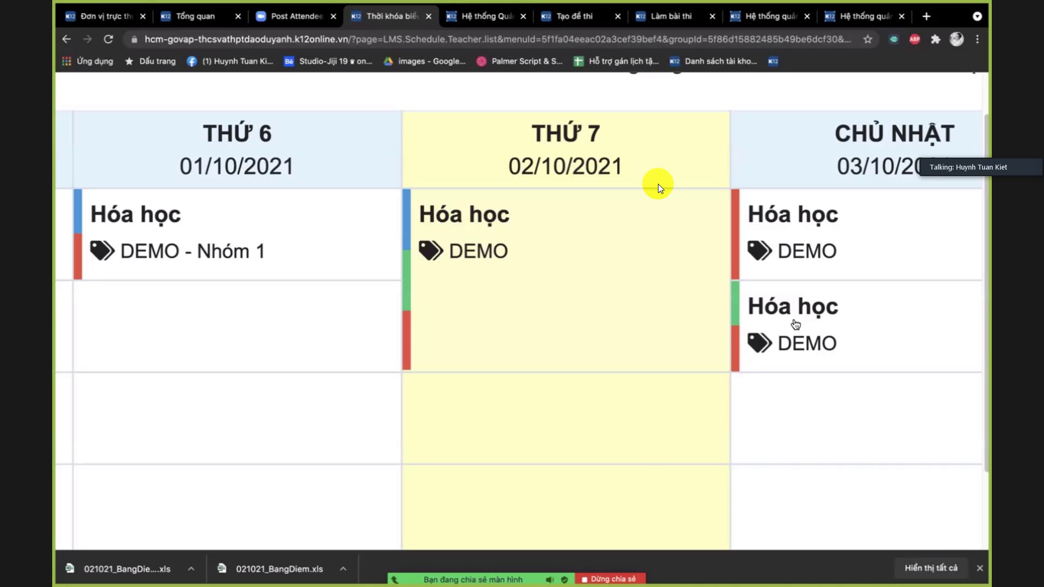
- Show the details of Sunday's second Hóa học period and examine the times of its scheduled items
{"action": "left_click", "coordinate": [795, 324]}
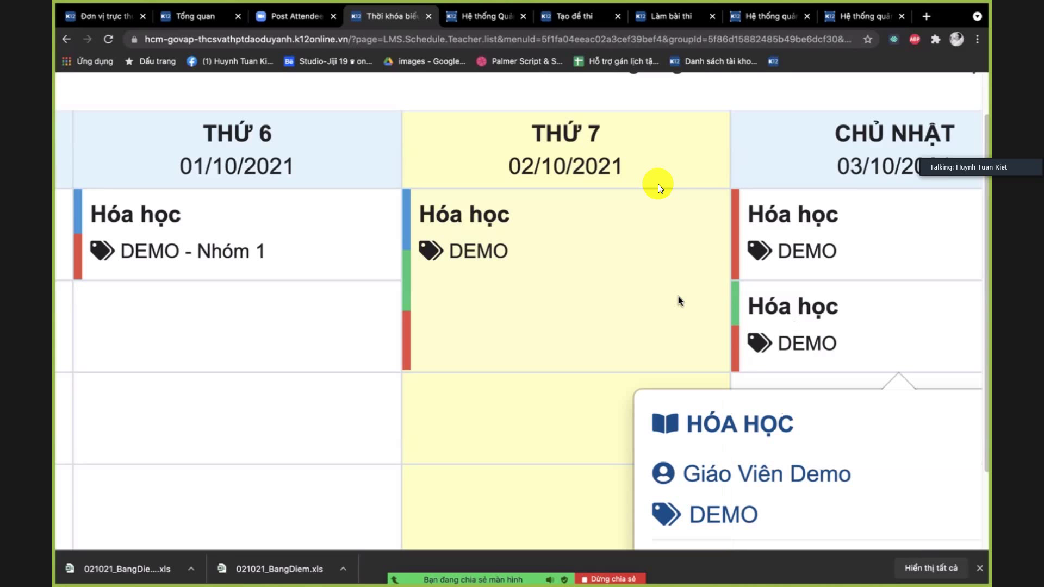
{"action": "scroll", "coordinate": [659, 188], "scroll_direction": "down", "scroll_amount": 5}
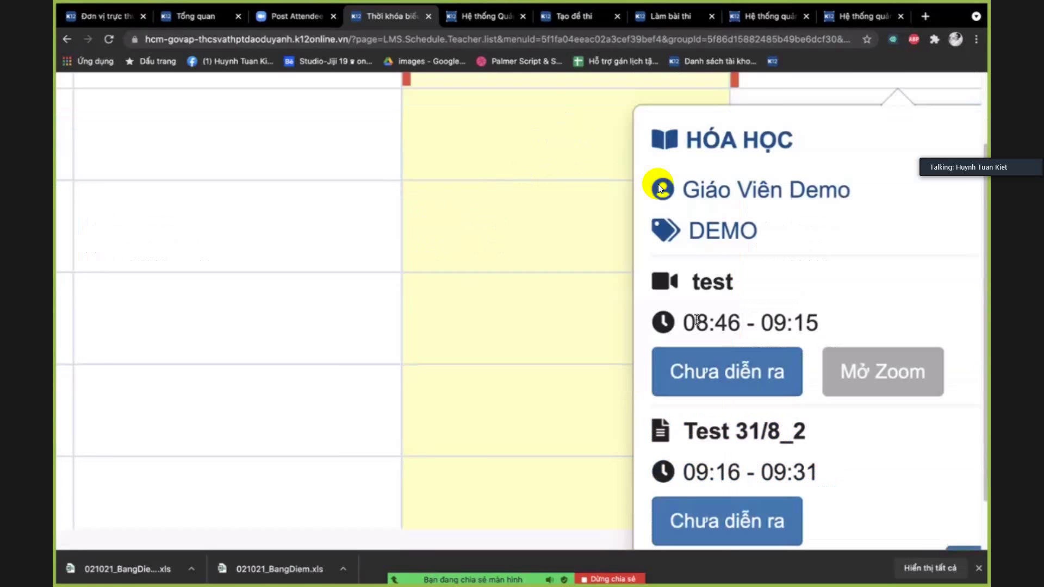
{"action": "key", "text": "ctrl+minus"}
{"action": "key", "text": "ctrl+minus"}
{"action": "key", "text": "ctrl+minus"}
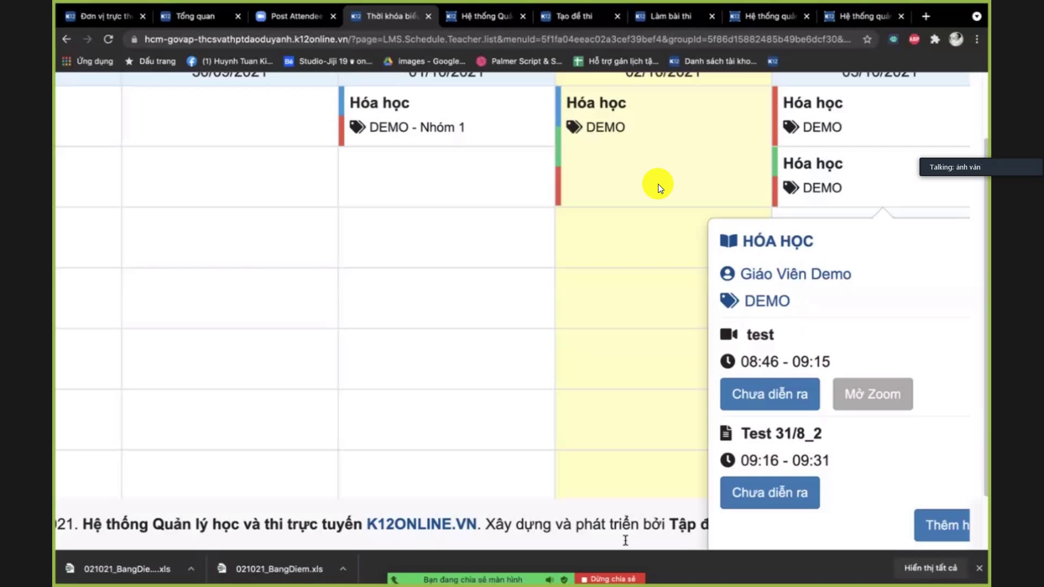
{"action": "key", "text": "ctrl+minus"}
{"action": "key", "text": "ctrl+minus"}
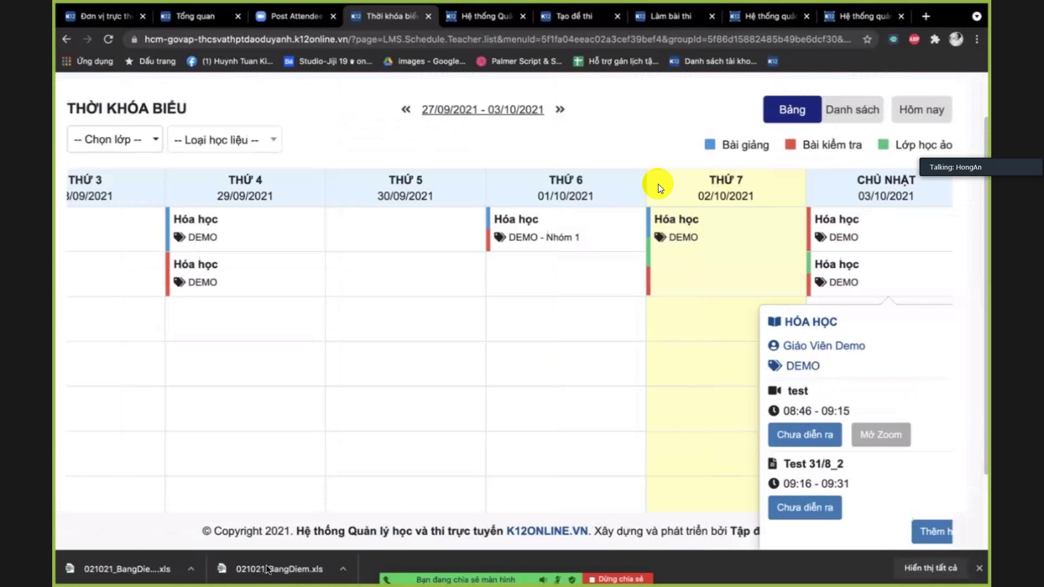
- Unmute the microphone in the meeting and reload the timetable page
{"action": "mouse_move", "coordinate": [314, 548]}
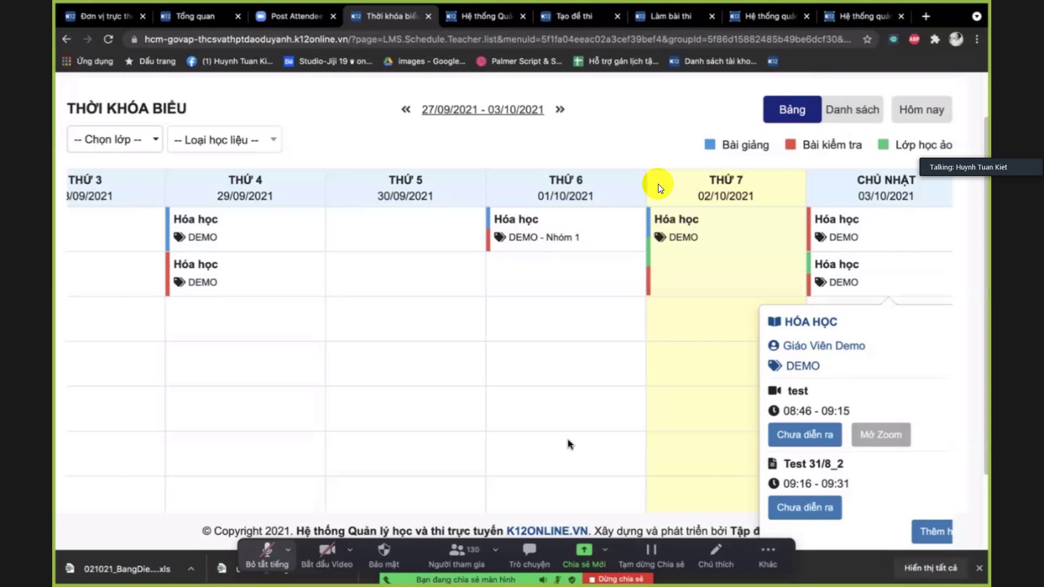
{"action": "left_click", "coordinate": [266, 560]}
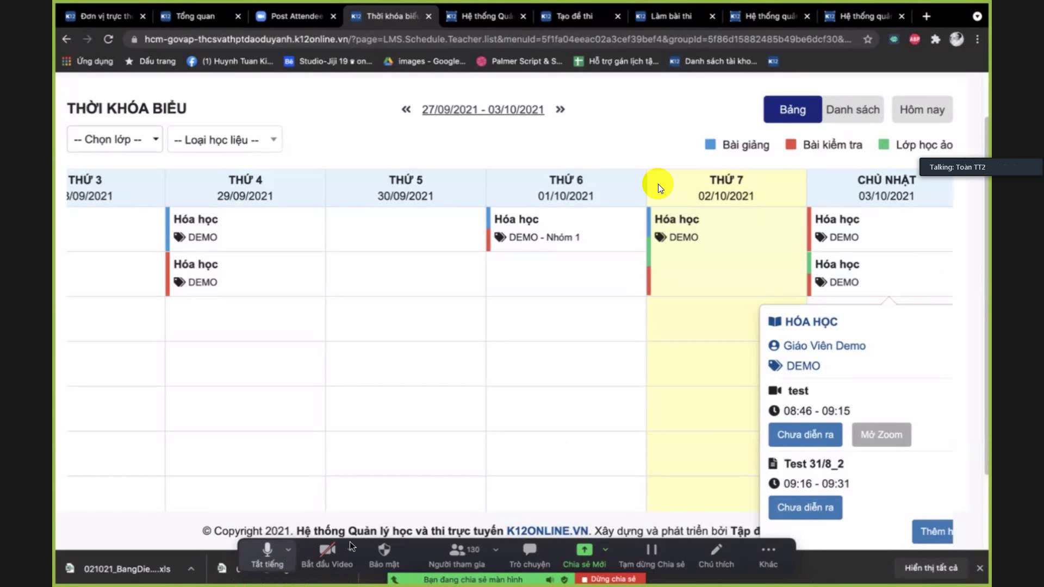
{"action": "key", "text": "super+r"}
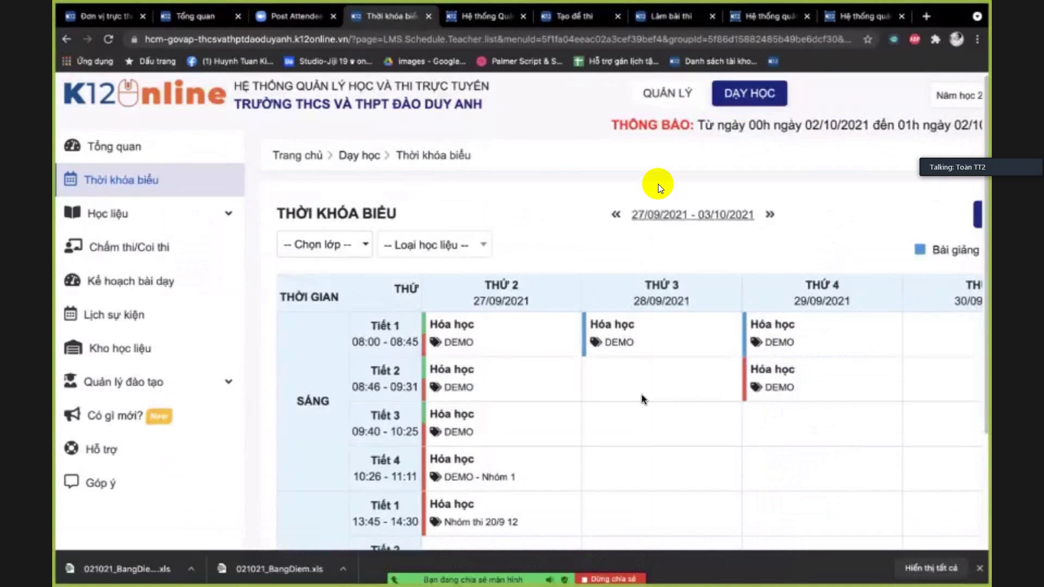
{"action": "scroll", "coordinate": [641, 395], "scroll_direction": "down", "scroll_amount": 1}
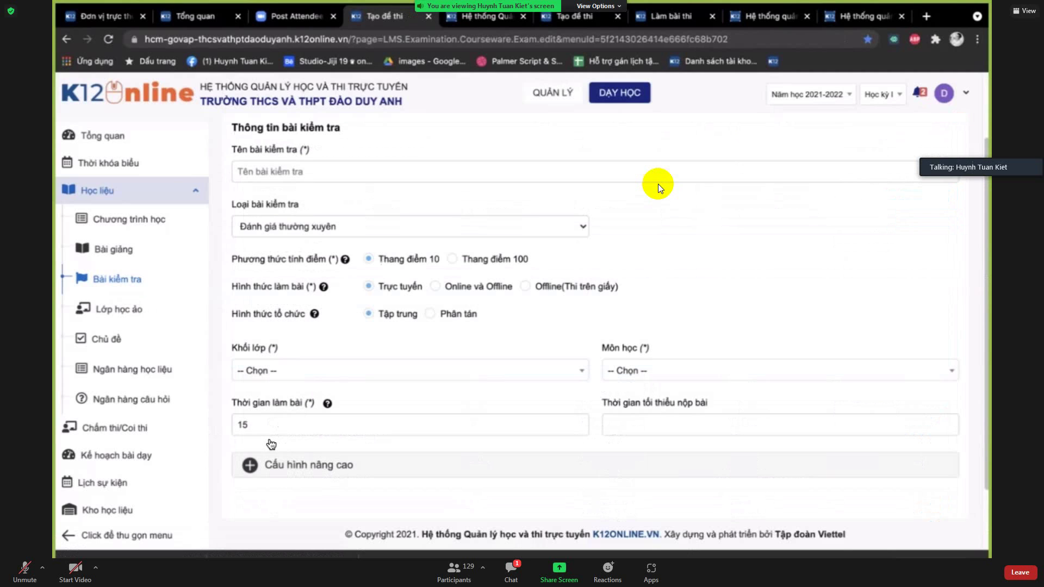
- Look over the new test form down to its essay question (Câu hỏi dạng tự luận) and solution field
{"action": "scroll", "coordinate": [660, 188], "scroll_direction": "down", "scroll_amount": 2}
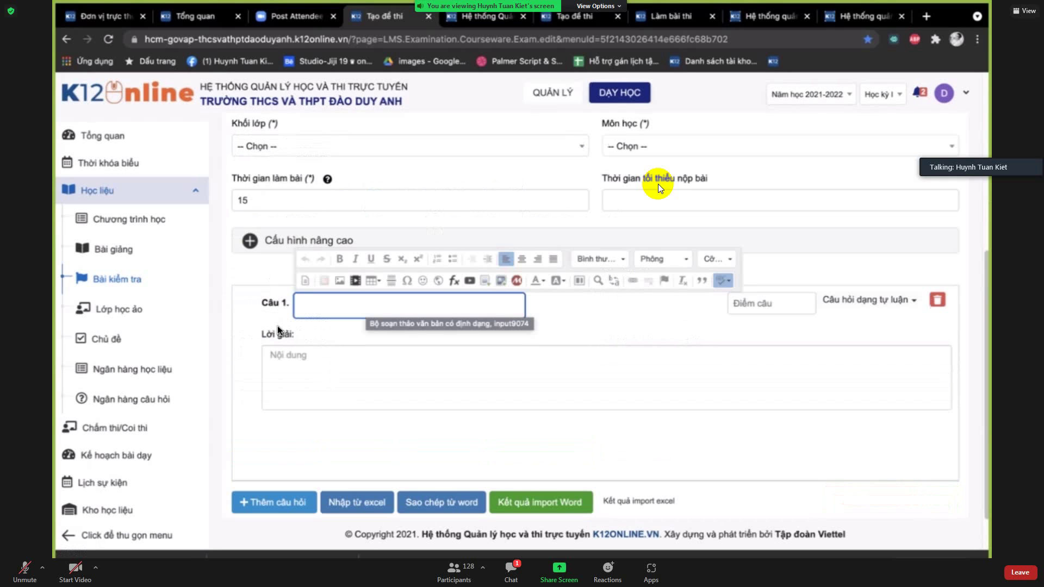
{"action": "left_click", "coordinate": [277, 325]}
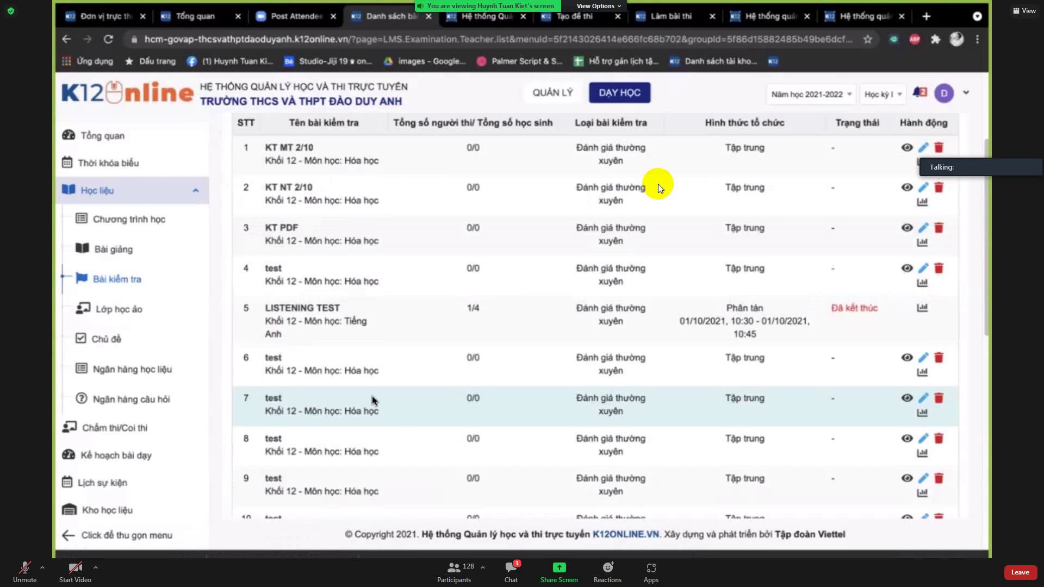
- Find NT 28/9 in the test list, preview it as a test taker, and go to the answer box of question 1
{"action": "scroll", "coordinate": [499, 407], "scroll_direction": "down", "scroll_amount": 10}
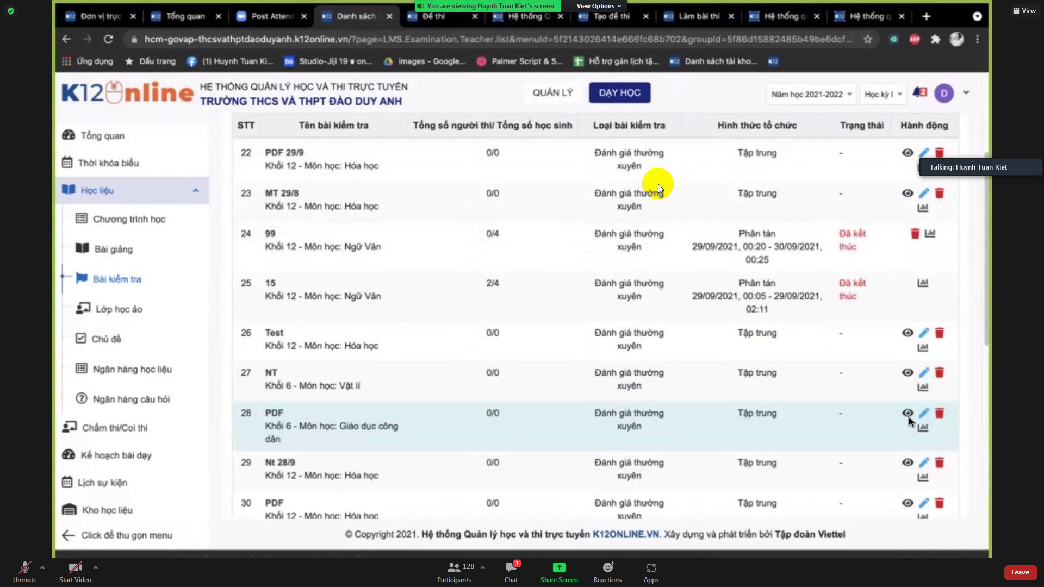
{"action": "scroll", "coordinate": [909, 417], "scroll_direction": "down", "scroll_amount": 3}
{"action": "left_click", "coordinate": [930, 402]}
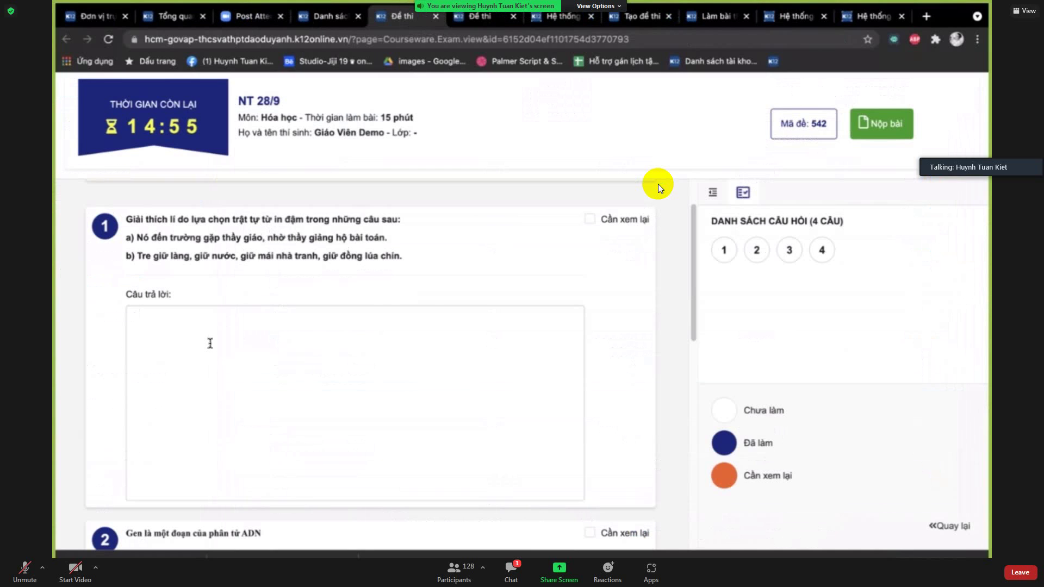
{"action": "left_click", "coordinate": [285, 366]}
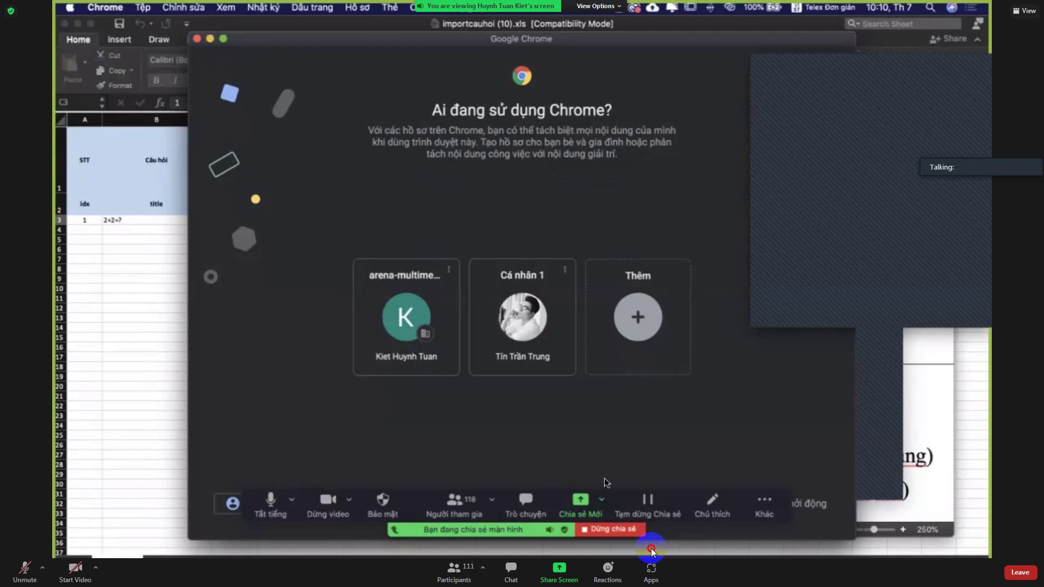
- Exit the meeting's full-screen view
{"action": "key", "text": "Escape"}
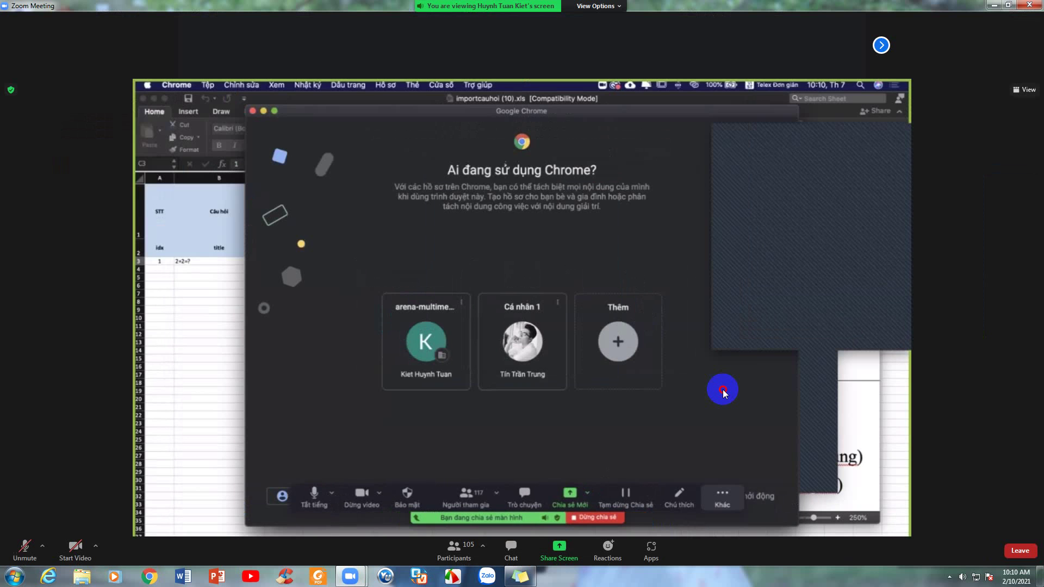